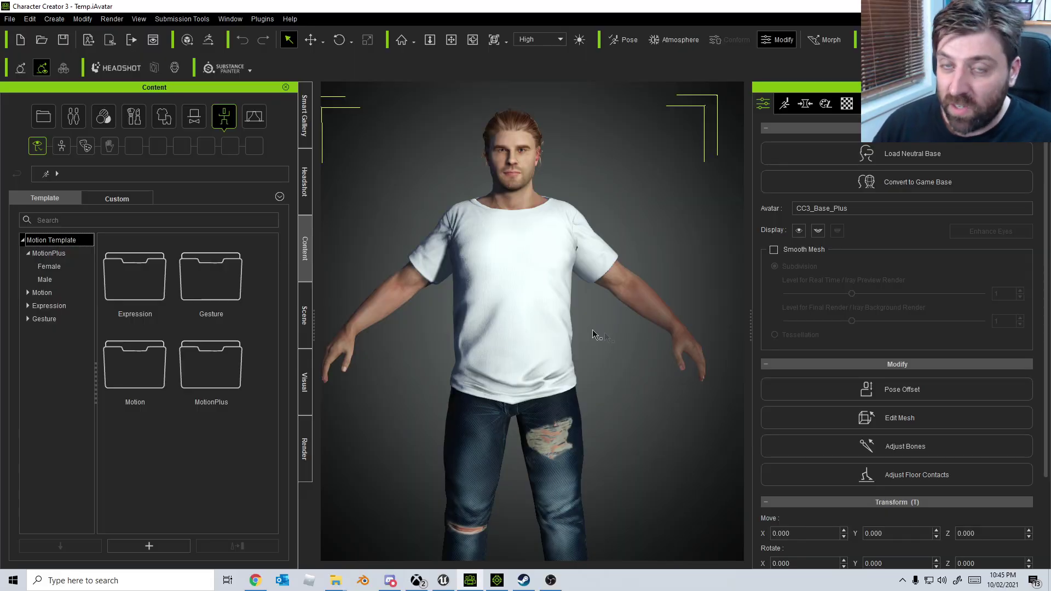
{"action": "left_click", "coordinate": [502, 583]}
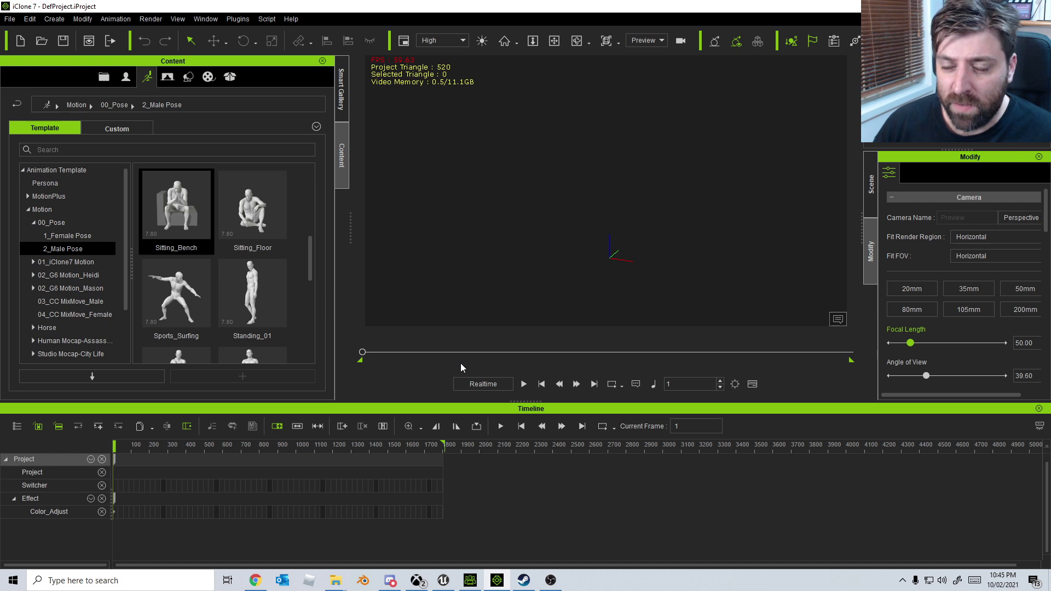
{"action": "left_click", "coordinate": [443, 580]}
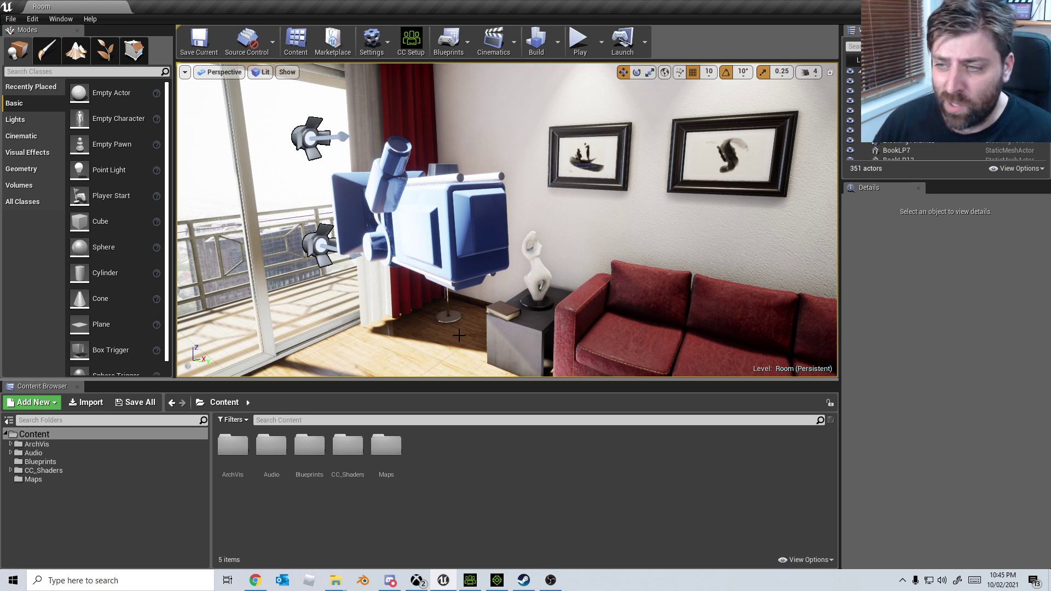
{"action": "mouse_move", "coordinate": [478, 584]}
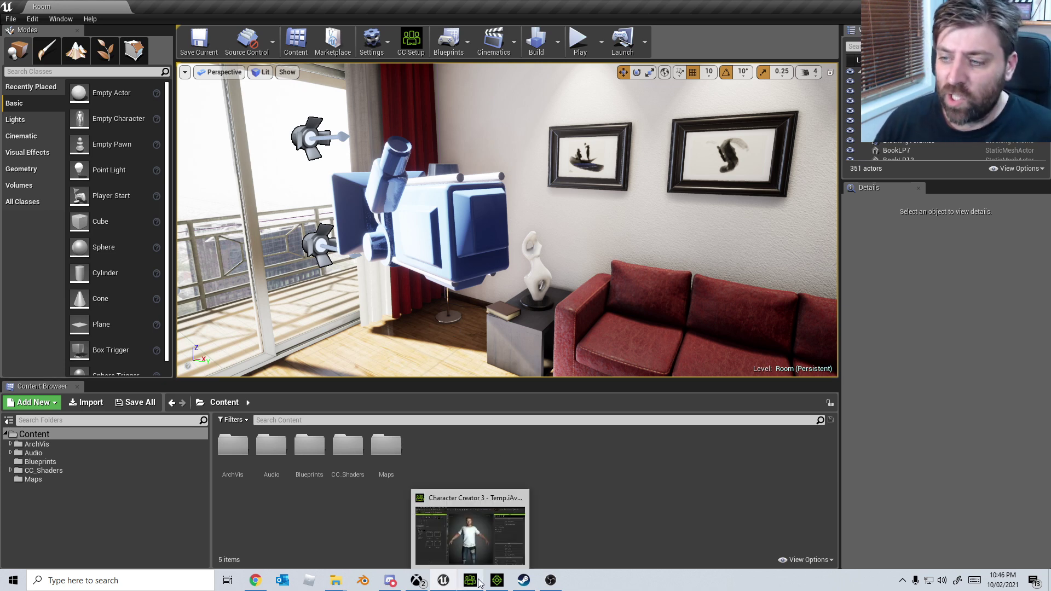
{"action": "left_click", "coordinate": [468, 524]}
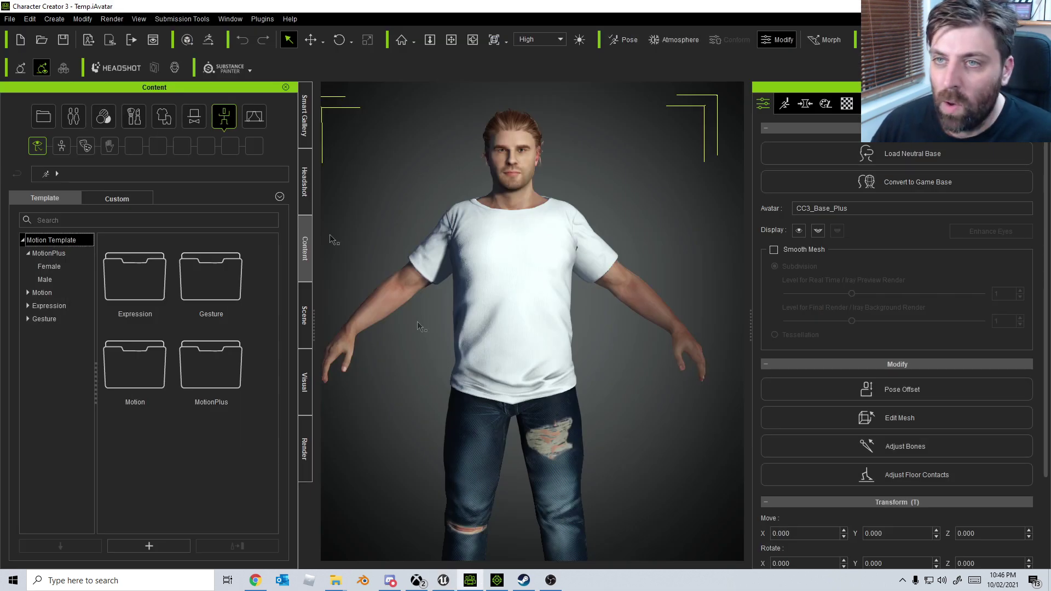
Send the clothed male character from Character Creator to iClone.
{"action": "left_click", "coordinate": [10, 20]}
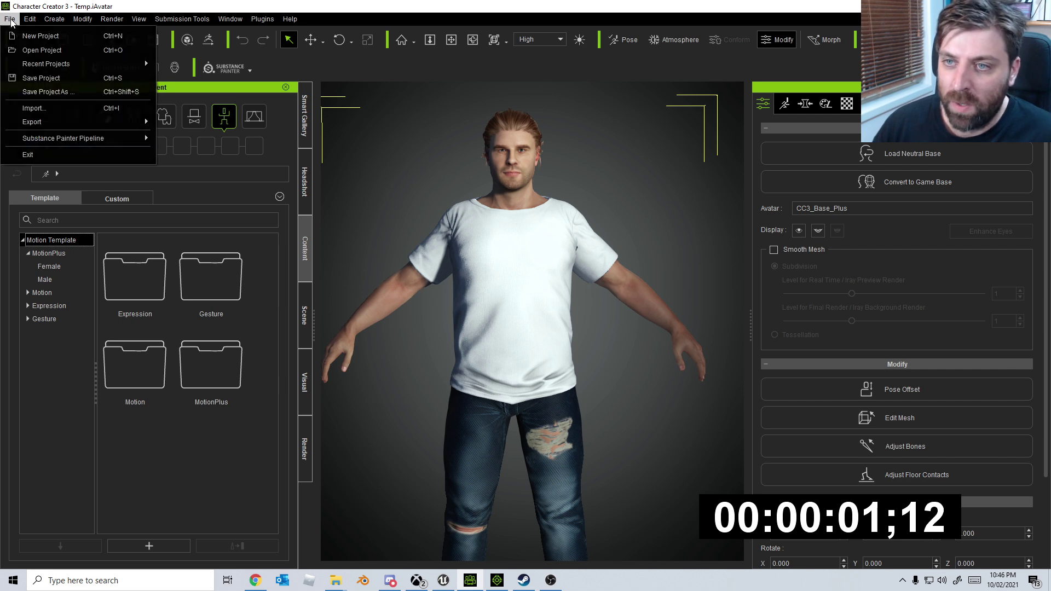
{"action": "mouse_move", "coordinate": [131, 121]}
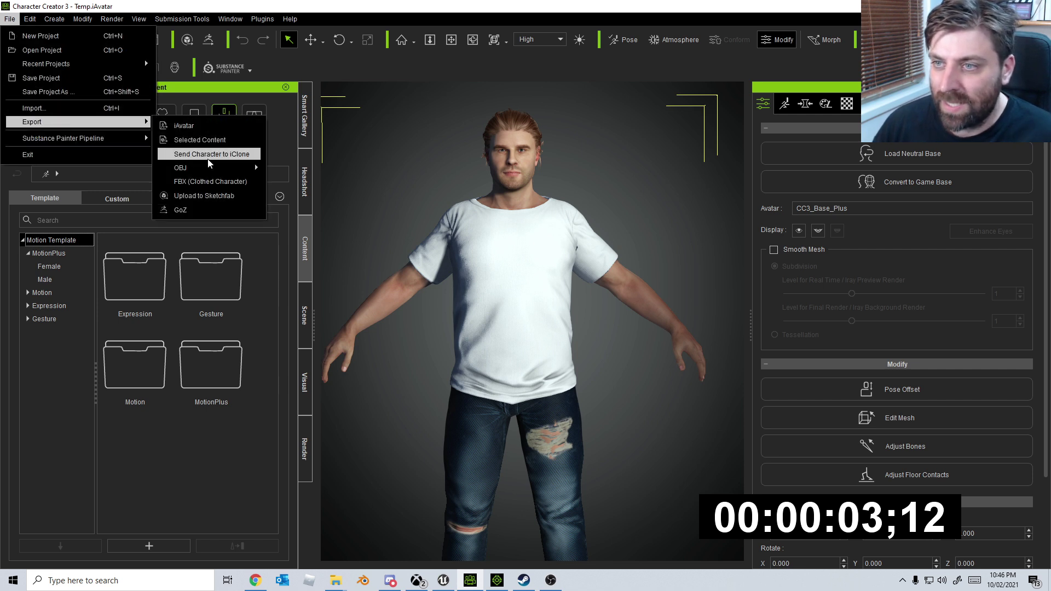
{"action": "left_click", "coordinate": [209, 154]}
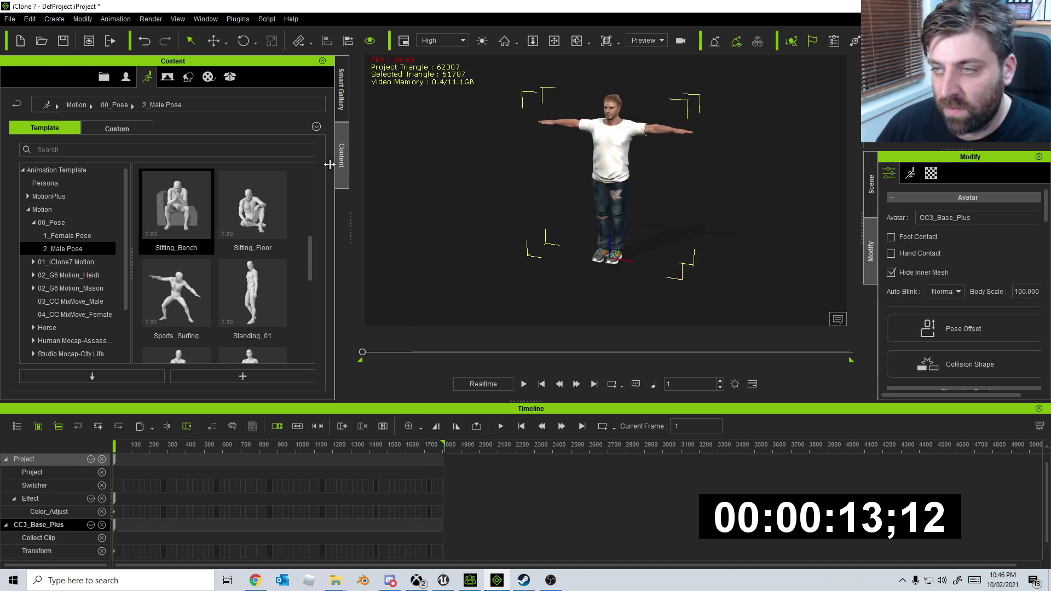
Set the project's total frames to 5000 in the project settings and close the settings.
{"action": "left_click", "coordinate": [54, 20]}
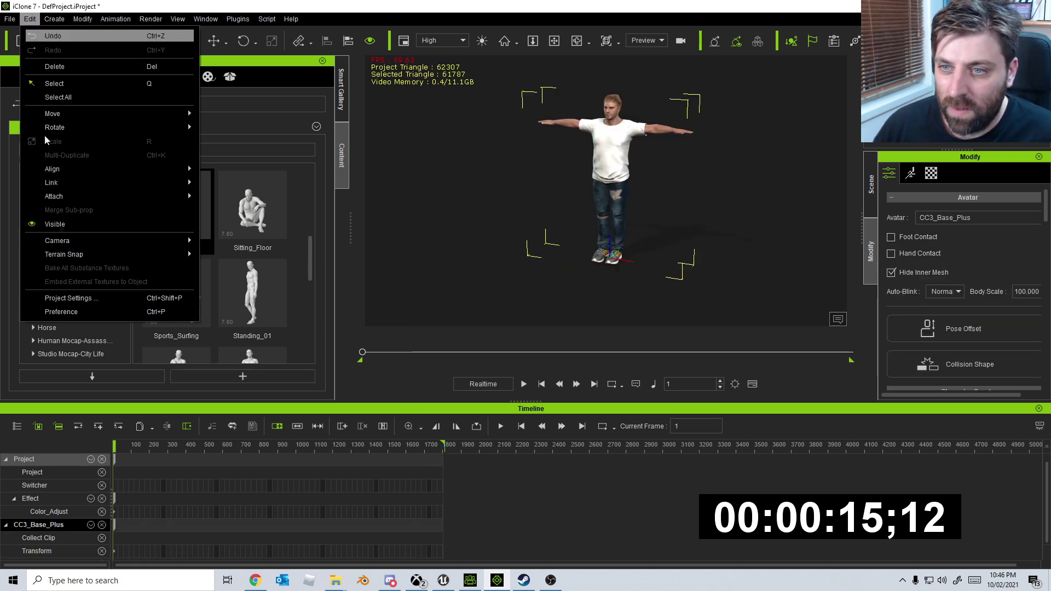
{"action": "left_click", "coordinate": [82, 299]}
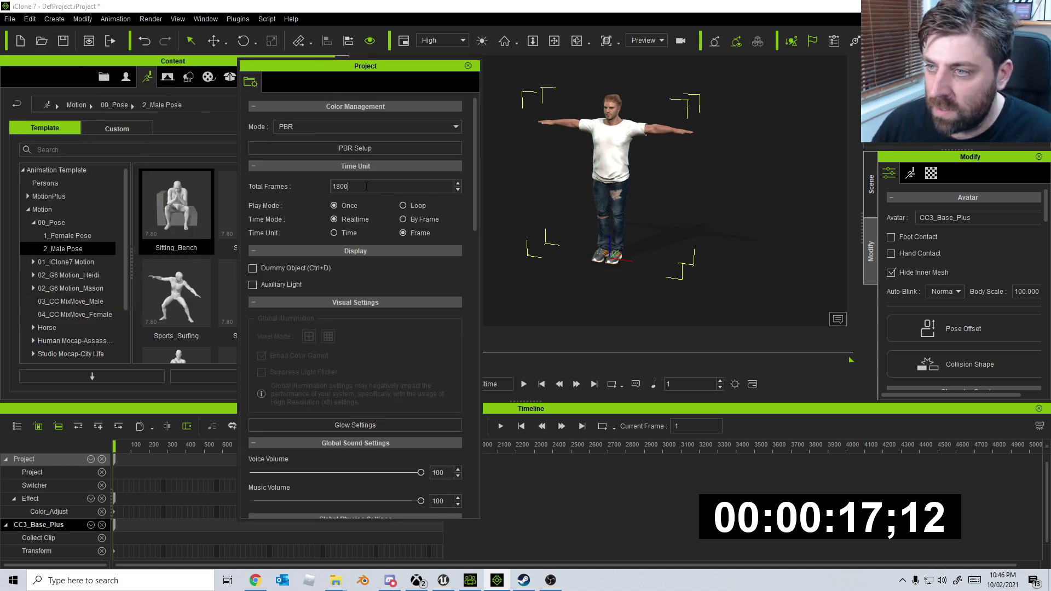
{"action": "type", "text": "5000"}
{"action": "key", "text": "Return"}
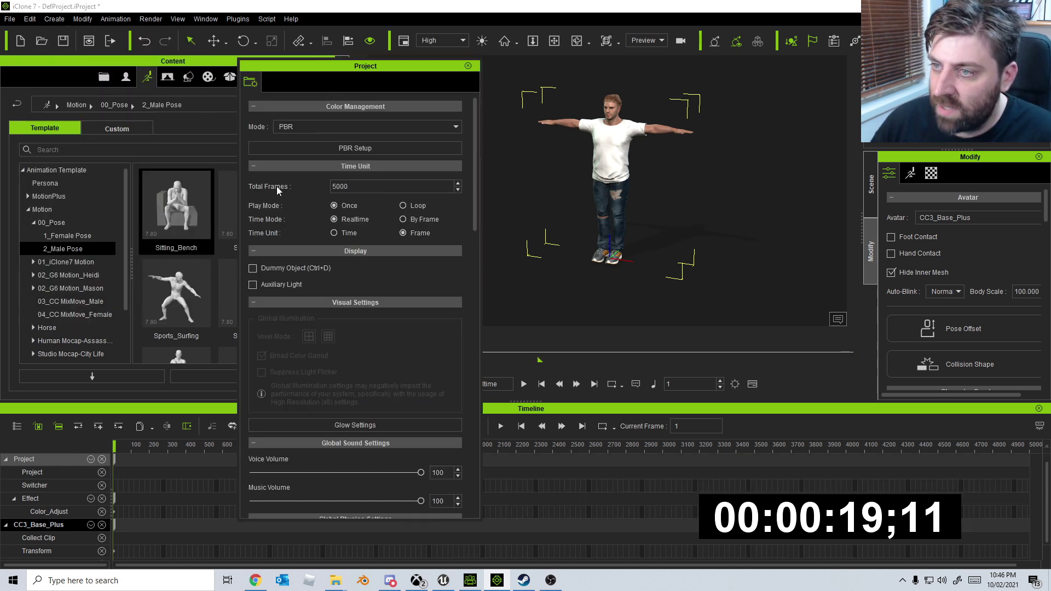
{"action": "left_click", "coordinate": [468, 65]}
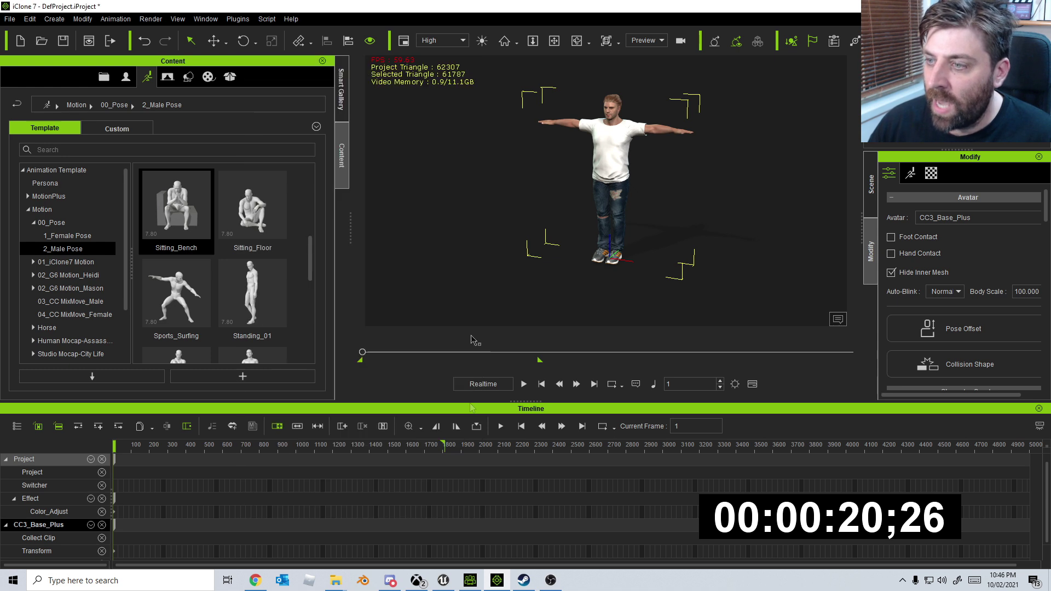
Extend the timeline's end marker to frame 5000 and return the playhead to frame 1.
{"action": "left_click", "coordinate": [452, 448]}
{"action": "left_click", "coordinate": [452, 446]}
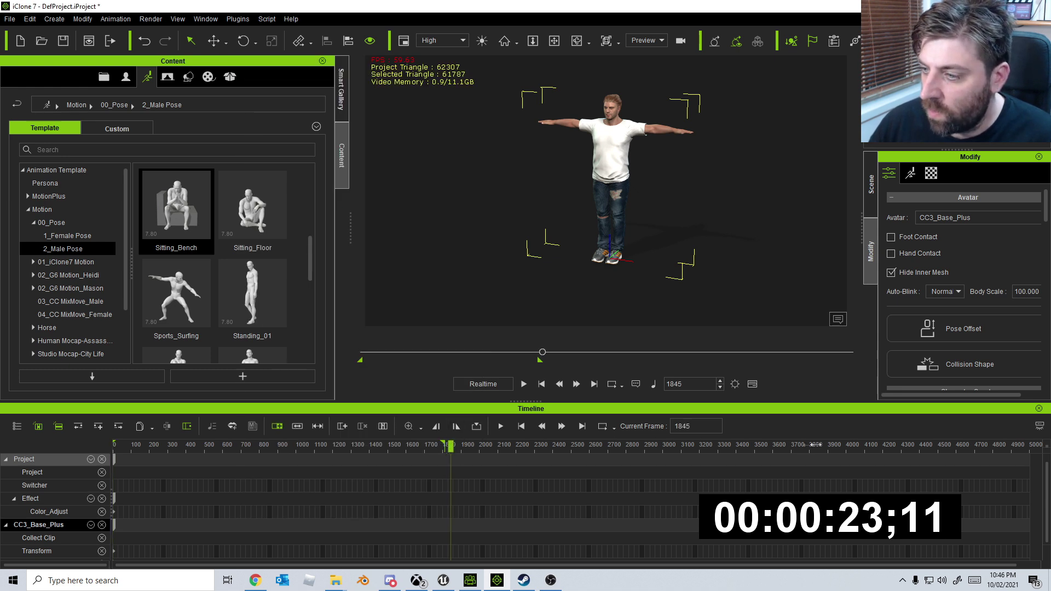
{"action": "left_click_drag", "start_coordinate": [443, 446], "coordinate": [1015, 450]}
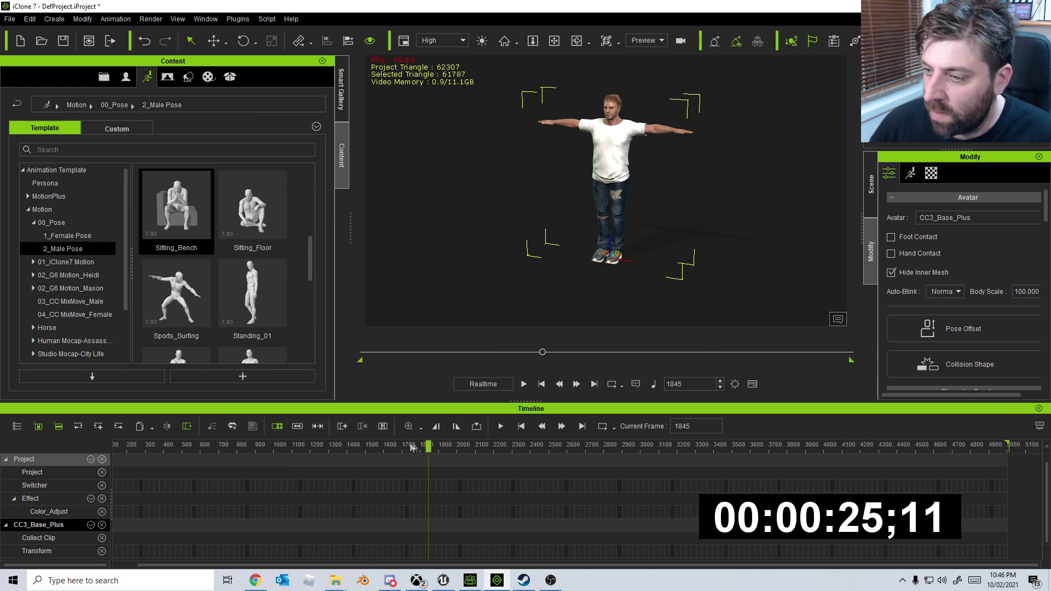
{"action": "left_click_drag", "start_coordinate": [427, 446], "coordinate": [113, 458]}
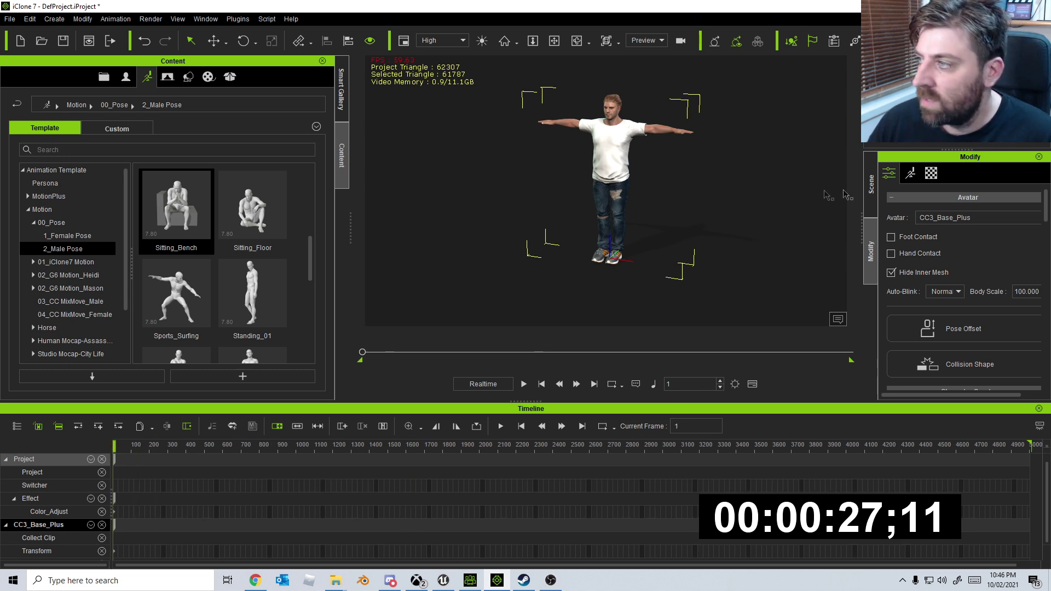
Open the Motion LIVE plugin for the CC3_Base_Plus character and move its window aside.
{"action": "left_click", "coordinate": [910, 172]}
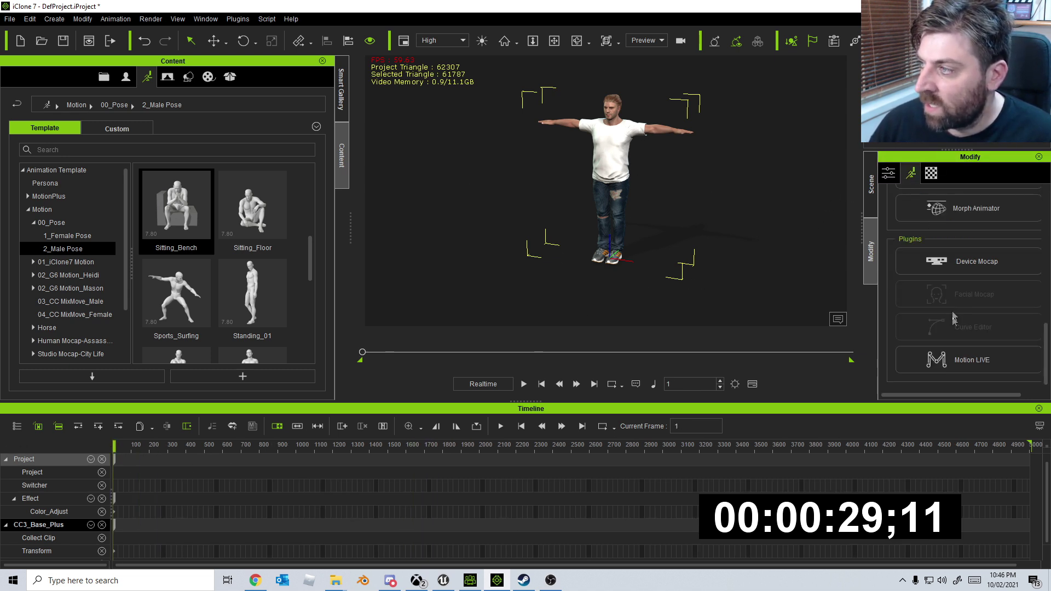
{"action": "left_click", "coordinate": [948, 360]}
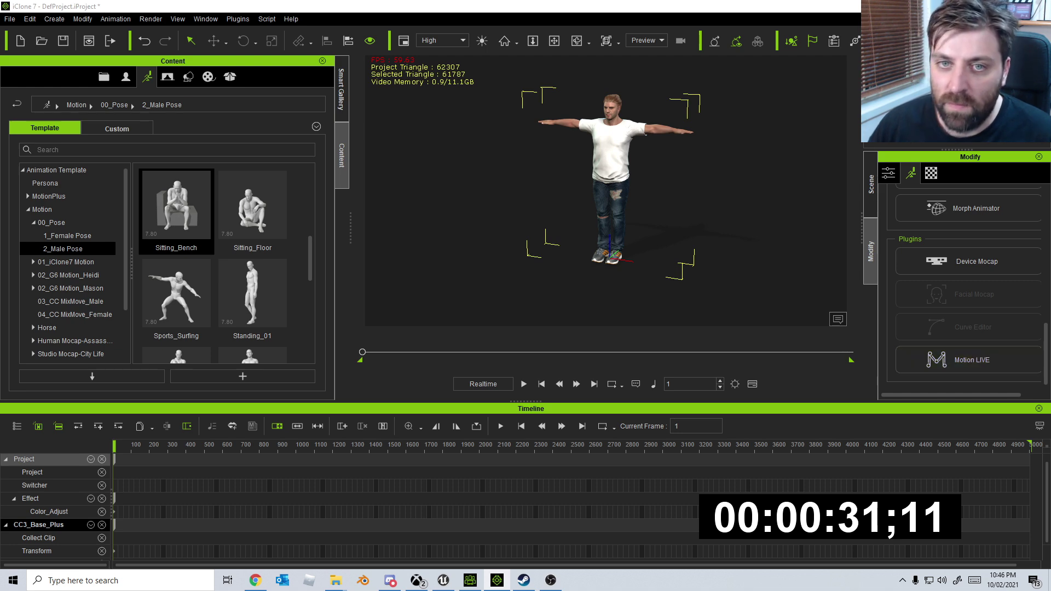
{"action": "left_click_drag", "start_coordinate": [474, 123], "coordinate": [381, 121]}
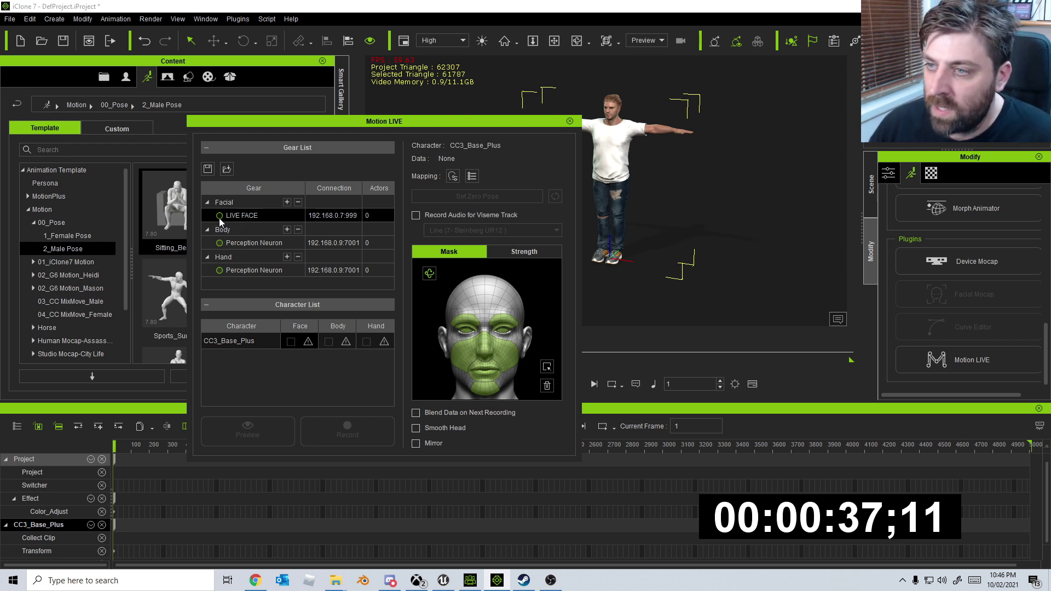
Set up facial capture with LIVE FACE assigned to the character's face, audio recording for the viseme track enabled and the zero pose set.
{"action": "left_click", "coordinate": [416, 215]}
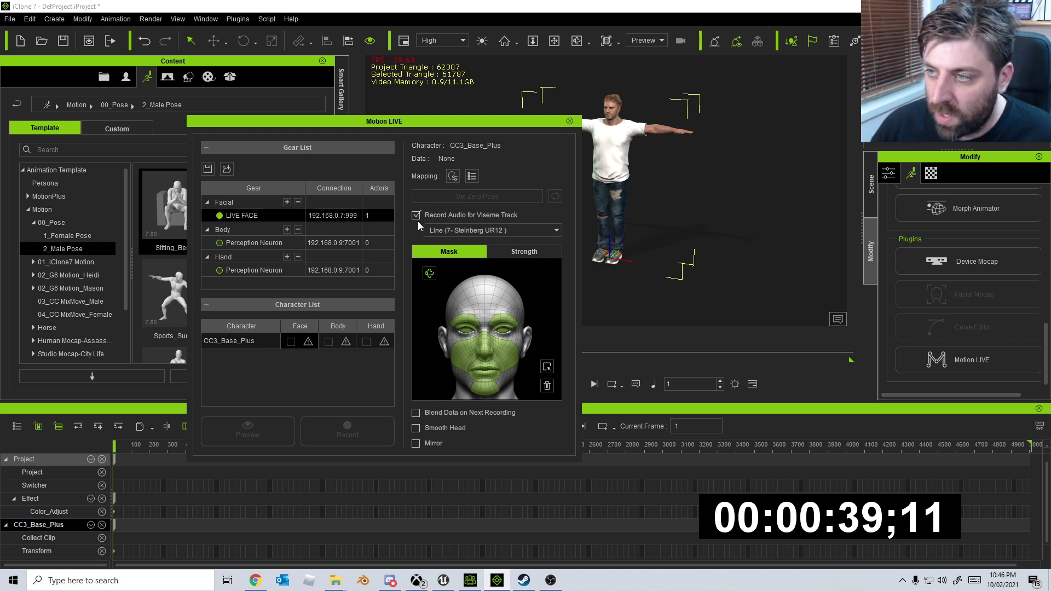
{"action": "left_click", "coordinate": [310, 343]}
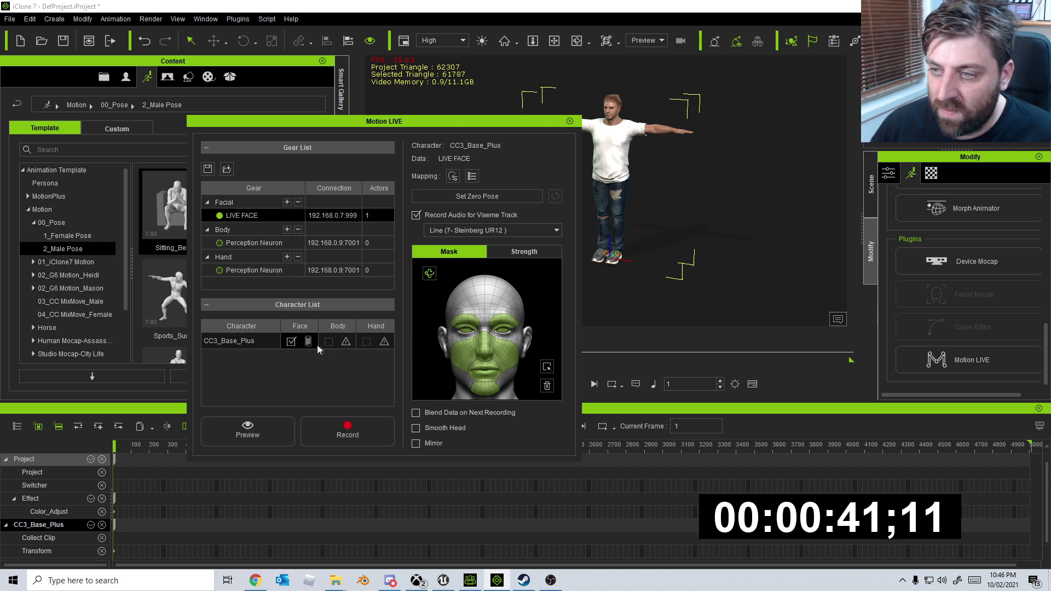
{"action": "left_click", "coordinate": [476, 196]}
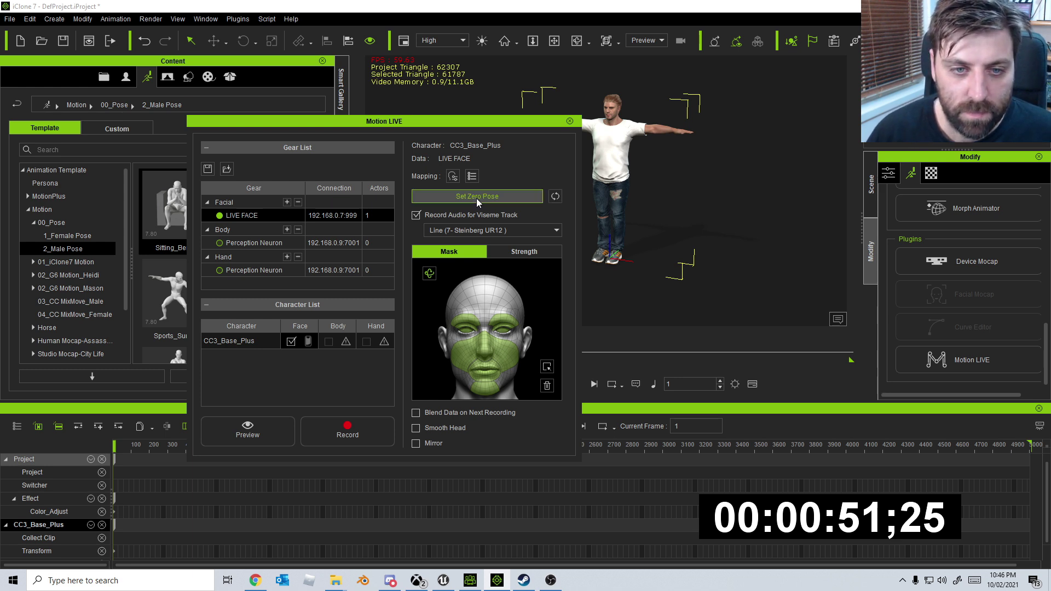
Record a facial performance of about 2087 frames, then close Motion LIVE and accept disconnecting all servers.
{"action": "left_click", "coordinate": [349, 436]}
{"action": "key", "text": "space"}
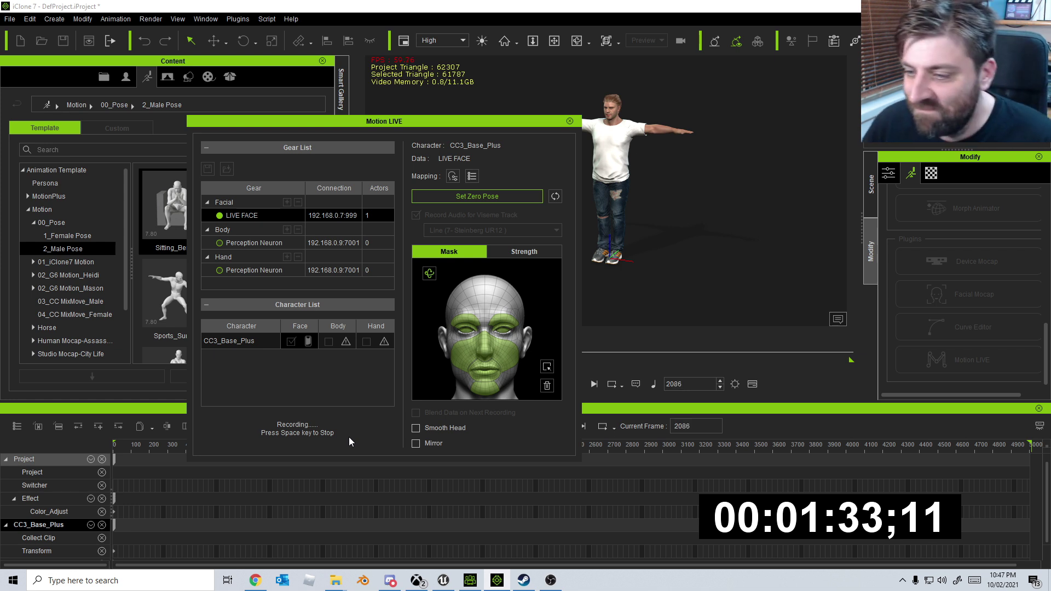
{"action": "key", "text": "space"}
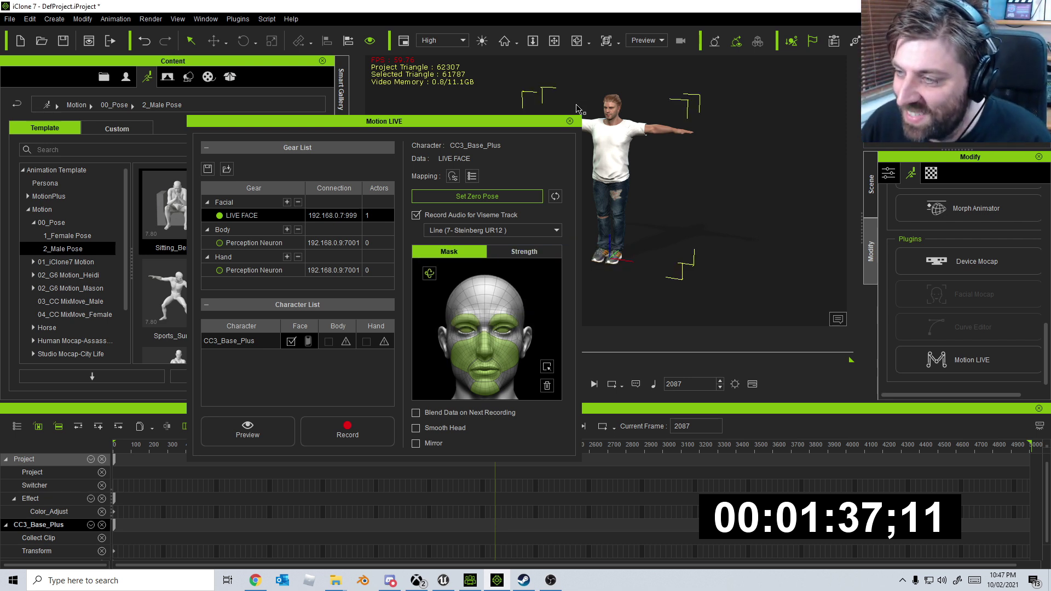
{"action": "left_click", "coordinate": [570, 121]}
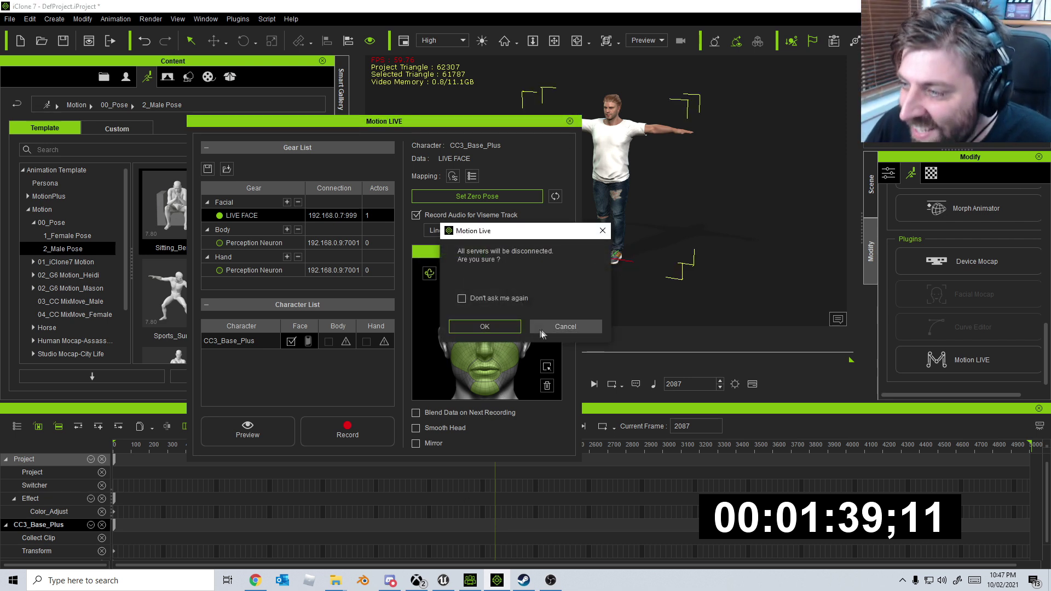
{"action": "left_click", "coordinate": [542, 330]}
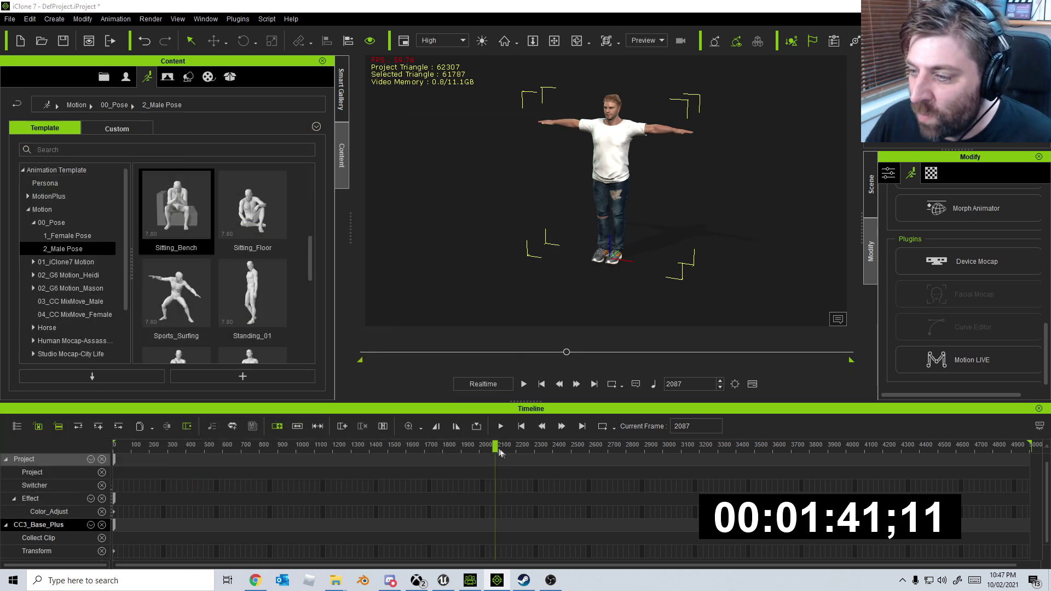
Play the recorded facial animation from frame 1 and view the face close up.
{"action": "left_click", "coordinate": [521, 426]}
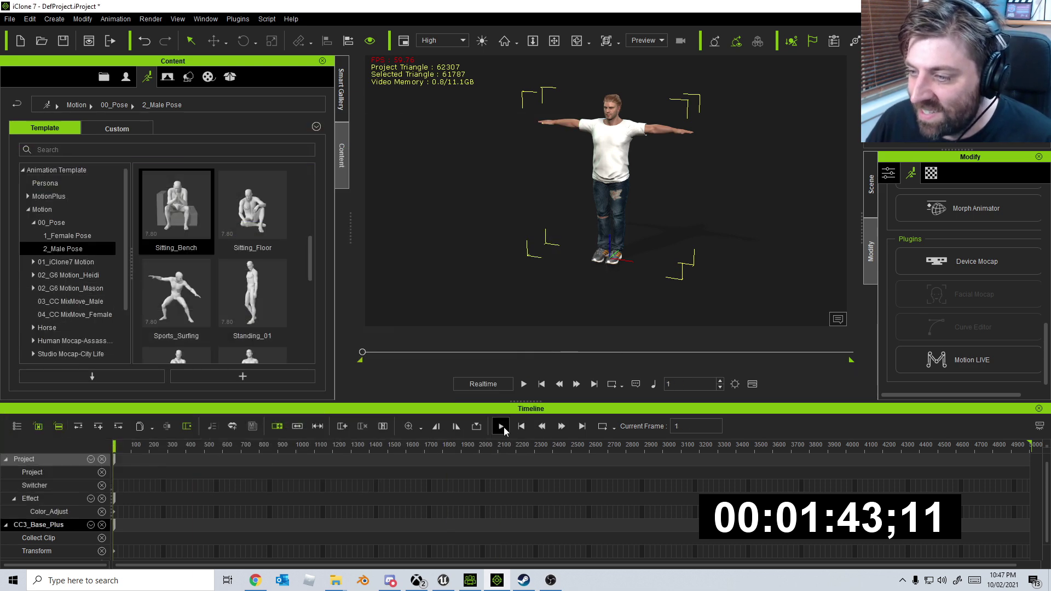
{"action": "left_click", "coordinate": [500, 426]}
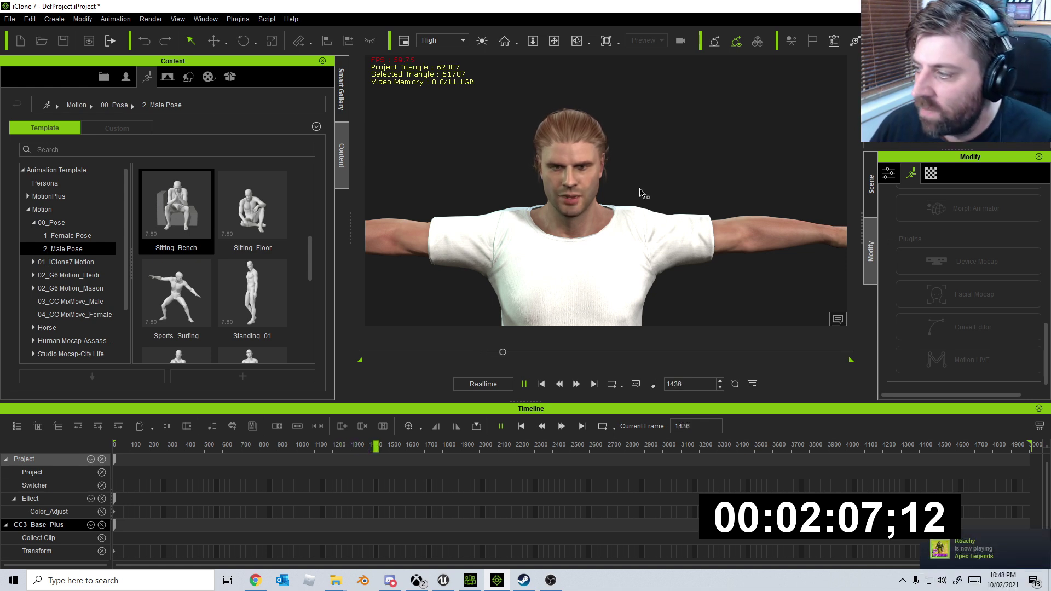
Exit Steam from the system tray and pause the animation playback.
{"action": "left_click", "coordinate": [902, 580]}
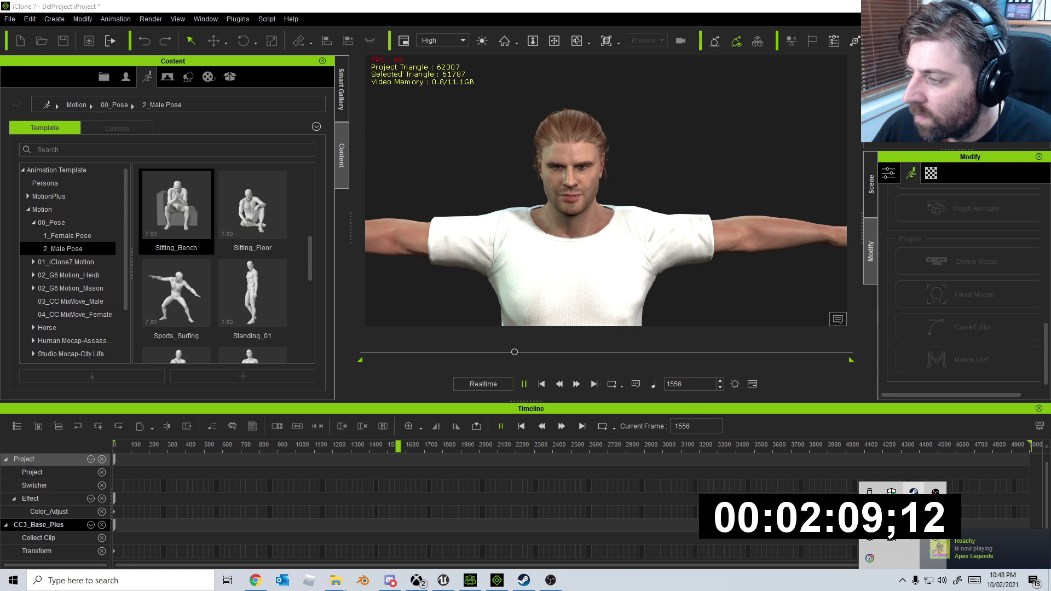
{"action": "right_click", "coordinate": [928, 490]}
{"action": "left_click", "coordinate": [928, 486]}
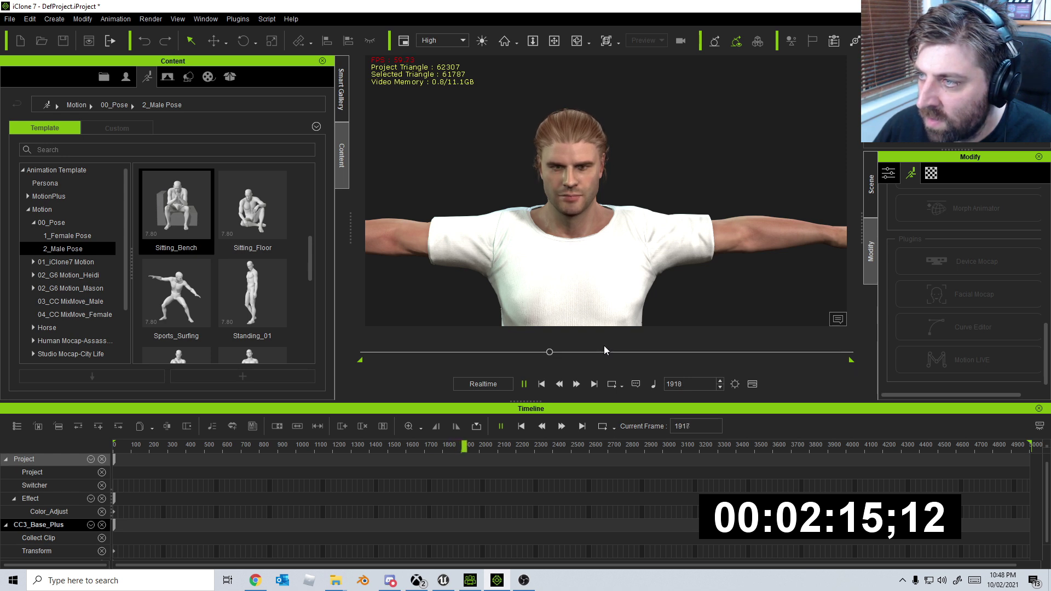
{"action": "left_click", "coordinate": [501, 427]}
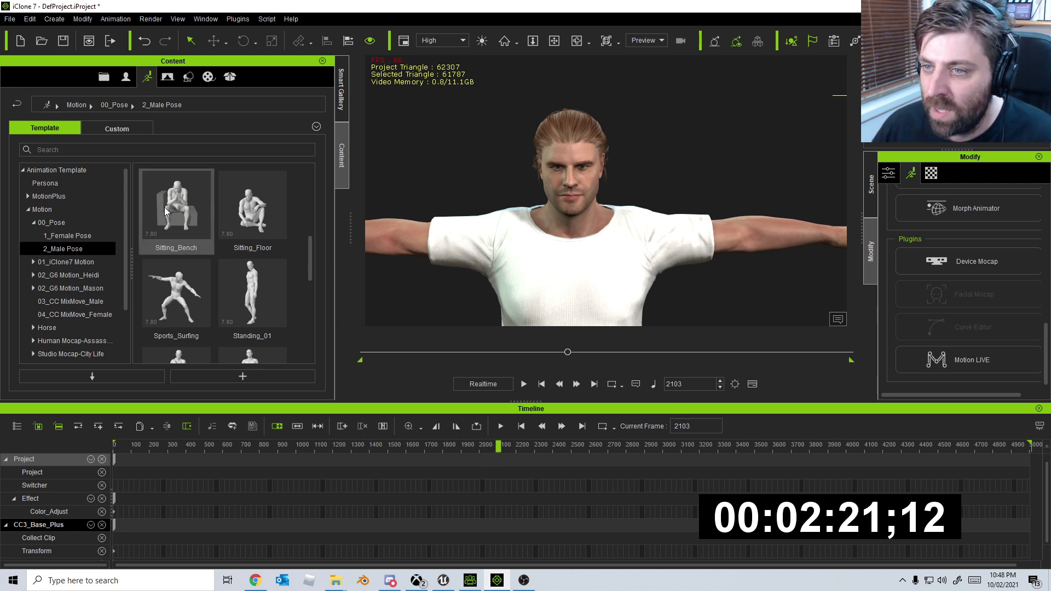
Apply the Sitting_Bench pose to the character at frame 2103 and again at frame 1.
{"action": "left_click_drag", "start_coordinate": [177, 206], "coordinate": [552, 262]}
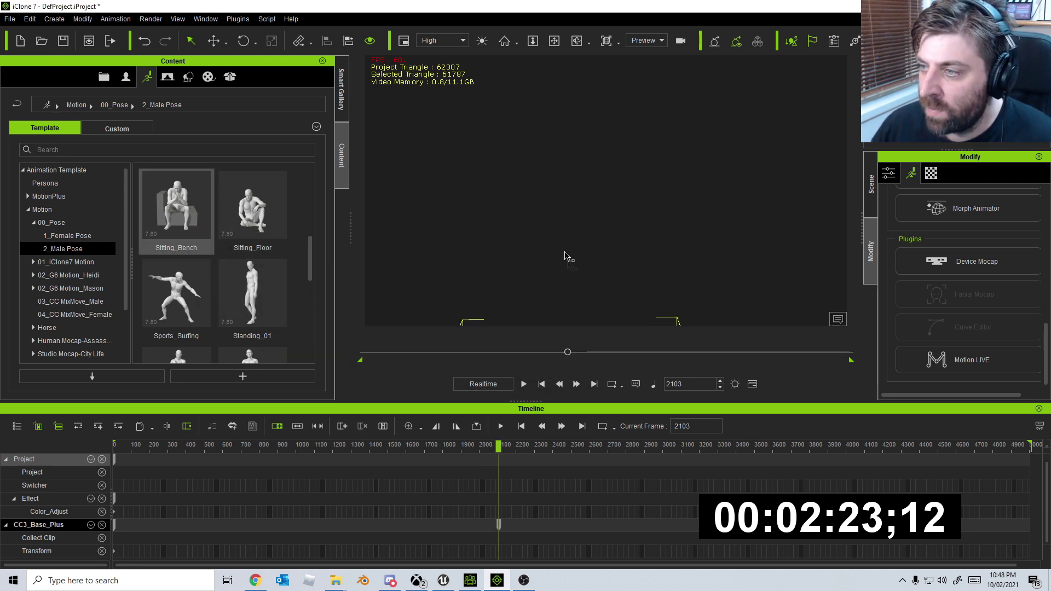
{"action": "scroll", "coordinate": [634, 232], "scroll_direction": "up", "scroll_amount": 5}
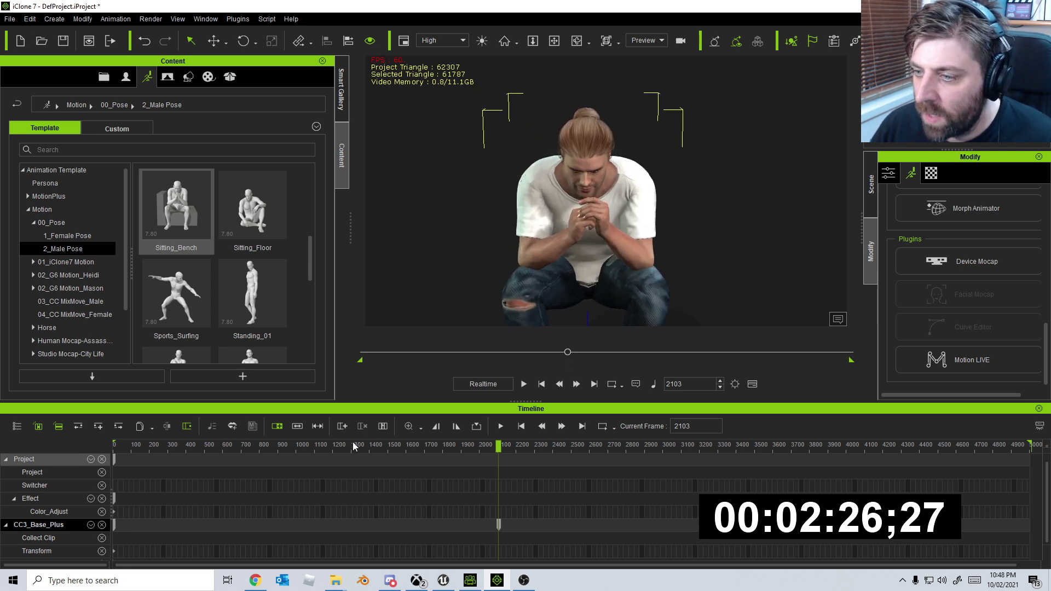
{"action": "left_click_drag", "start_coordinate": [353, 446], "coordinate": [300, 445]}
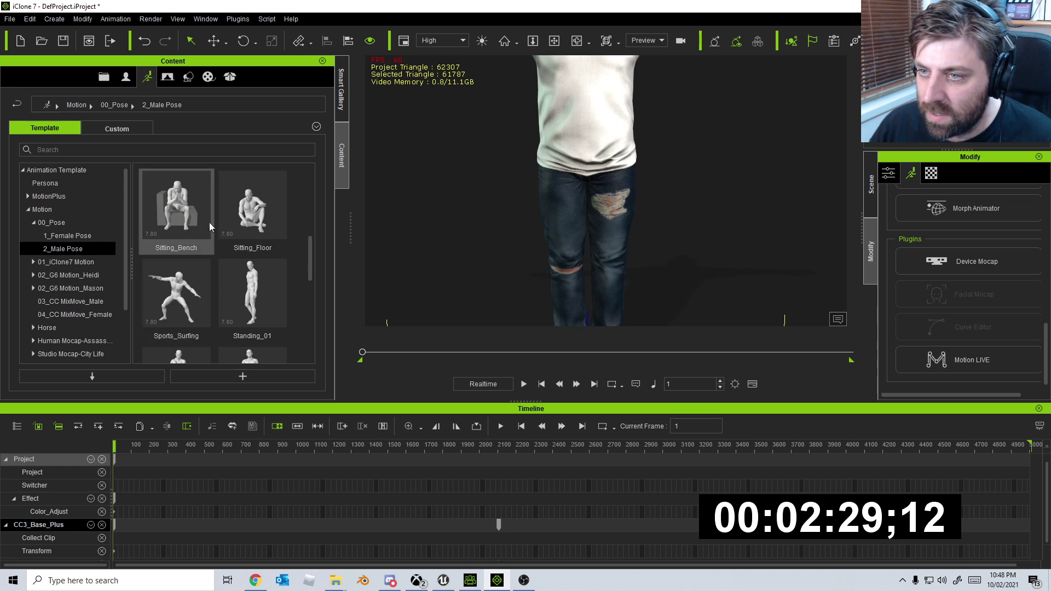
{"action": "left_click_drag", "start_coordinate": [175, 205], "coordinate": [572, 178]}
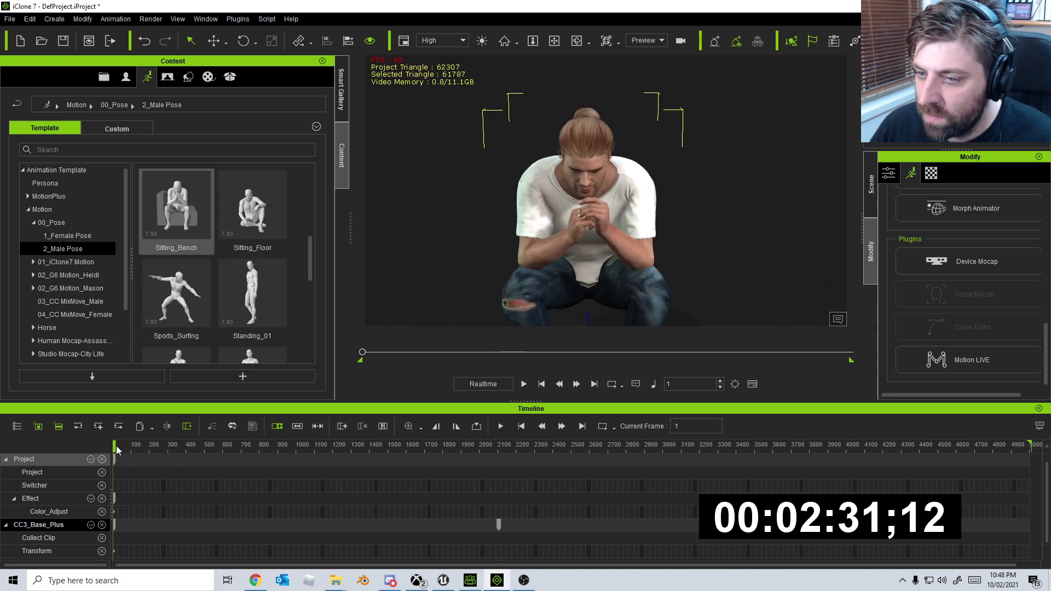
Play back part of the facial animation on the seated character with the face viewed close up.
{"action": "left_click_drag", "start_coordinate": [115, 445], "coordinate": [346, 444]}
{"action": "right_click_drag", "start_coordinate": [644, 132], "coordinate": [699, 211]}
{"action": "scroll", "coordinate": [677, 192], "scroll_direction": "up", "scroll_amount": 4}
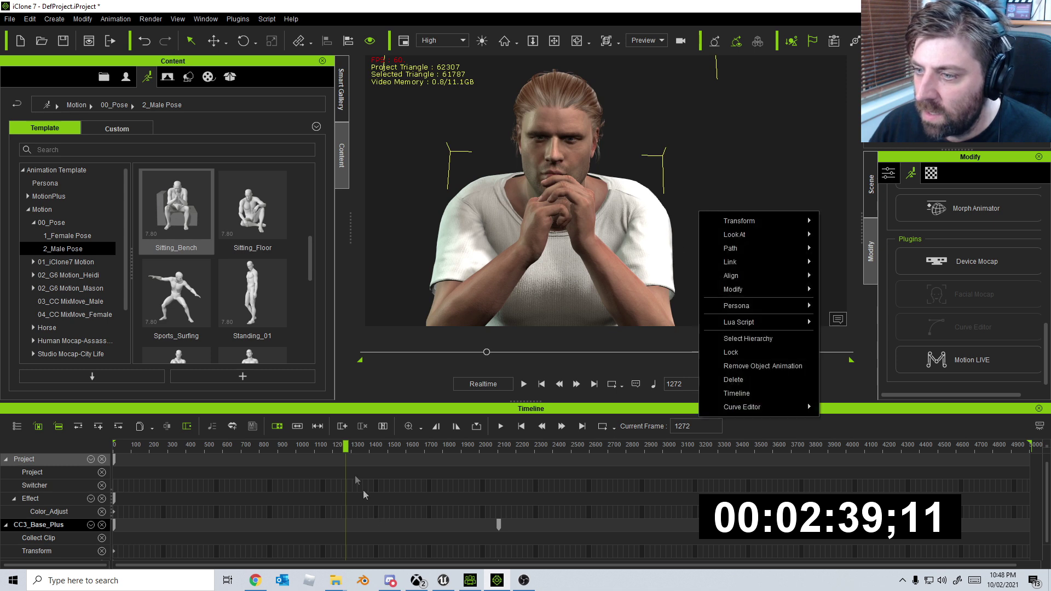
{"action": "left_click_drag", "start_coordinate": [343, 451], "coordinate": [255, 457]}
{"action": "key", "text": "space"}
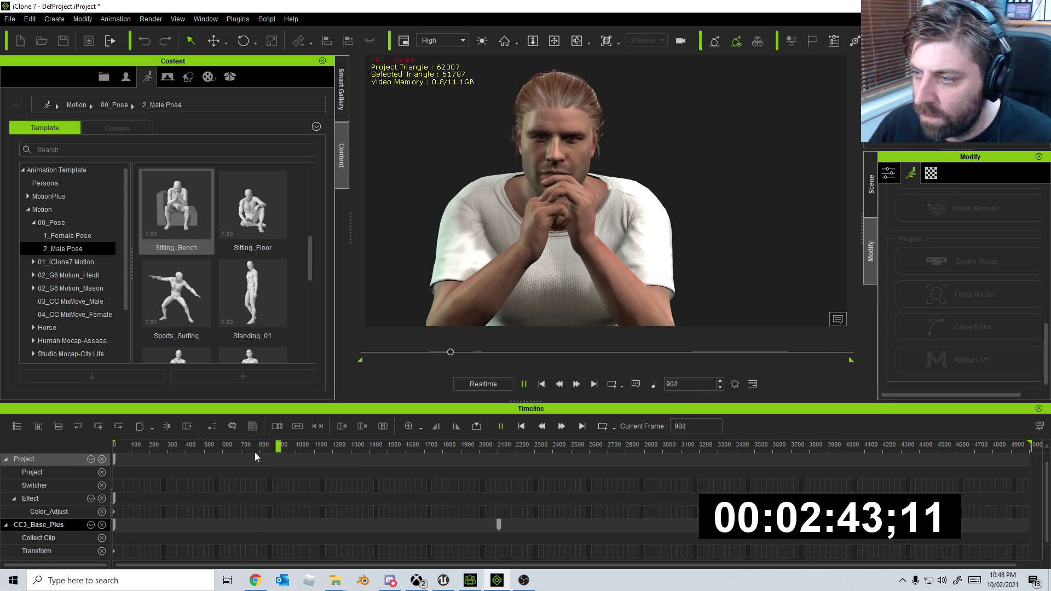
Pause playback and export the character as FBX with the Unreal preset at 30 fps, limited to frames 1 to 2100 without embedded textures.
{"action": "left_click", "coordinate": [500, 426]}
{"action": "left_click", "coordinate": [11, 19]}
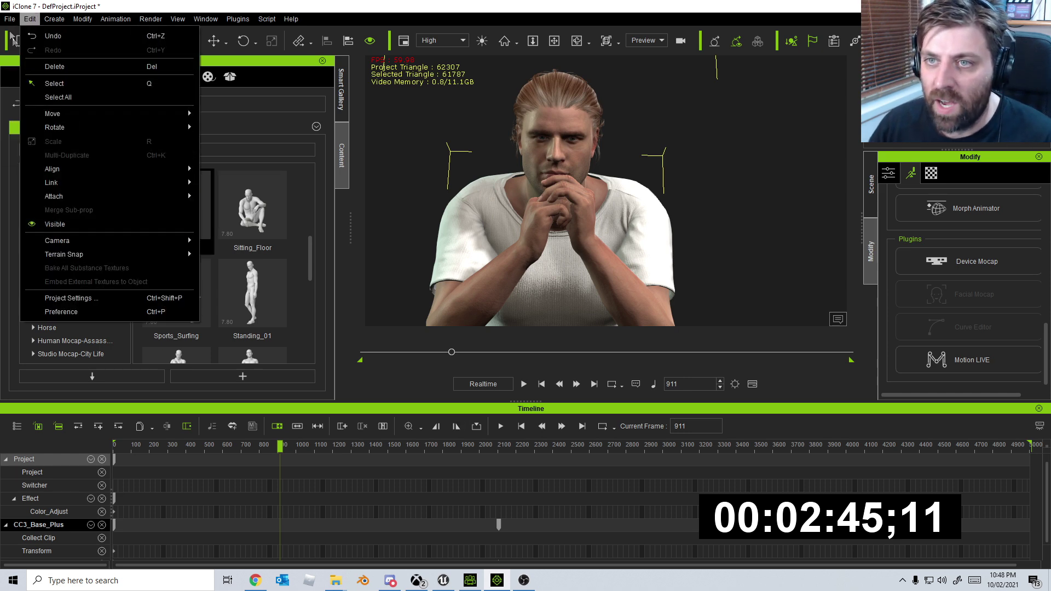
{"action": "mouse_move", "coordinate": [109, 108]}
{"action": "left_click", "coordinate": [173, 126]}
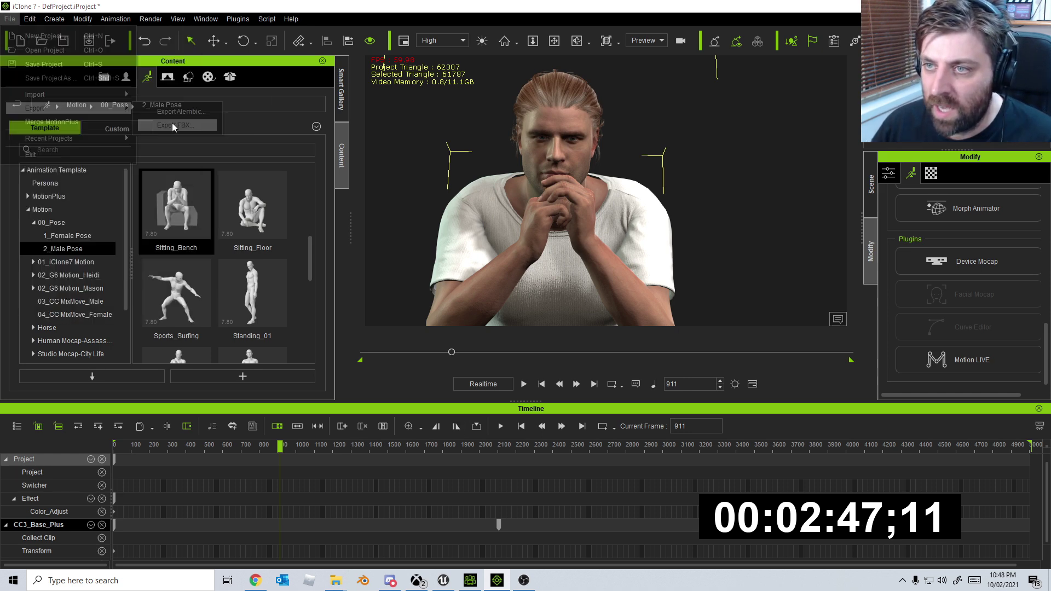
{"action": "left_click", "coordinate": [420, 182]}
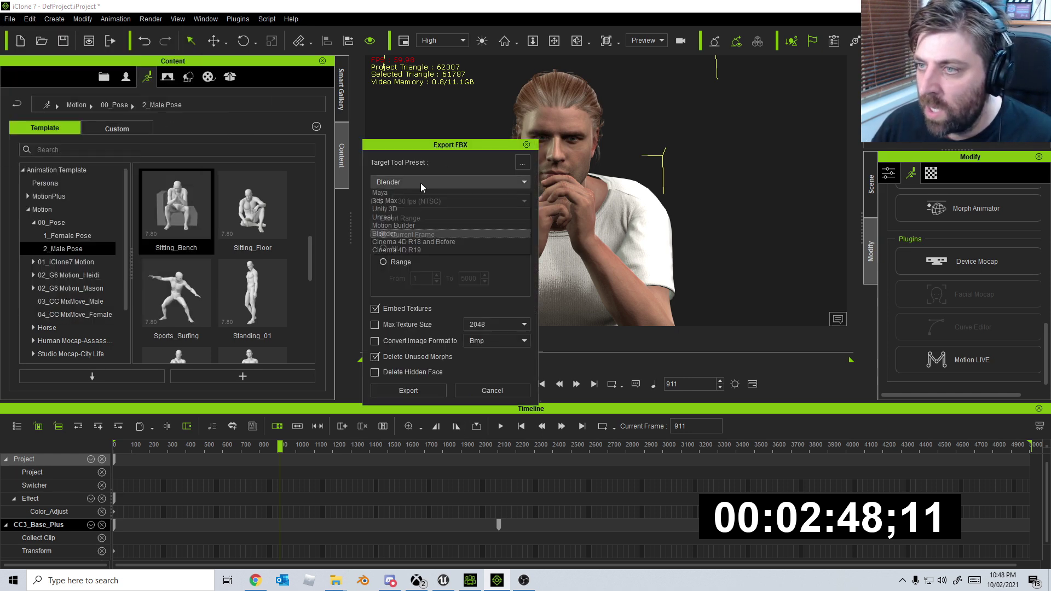
{"action": "left_click", "coordinate": [421, 217]}
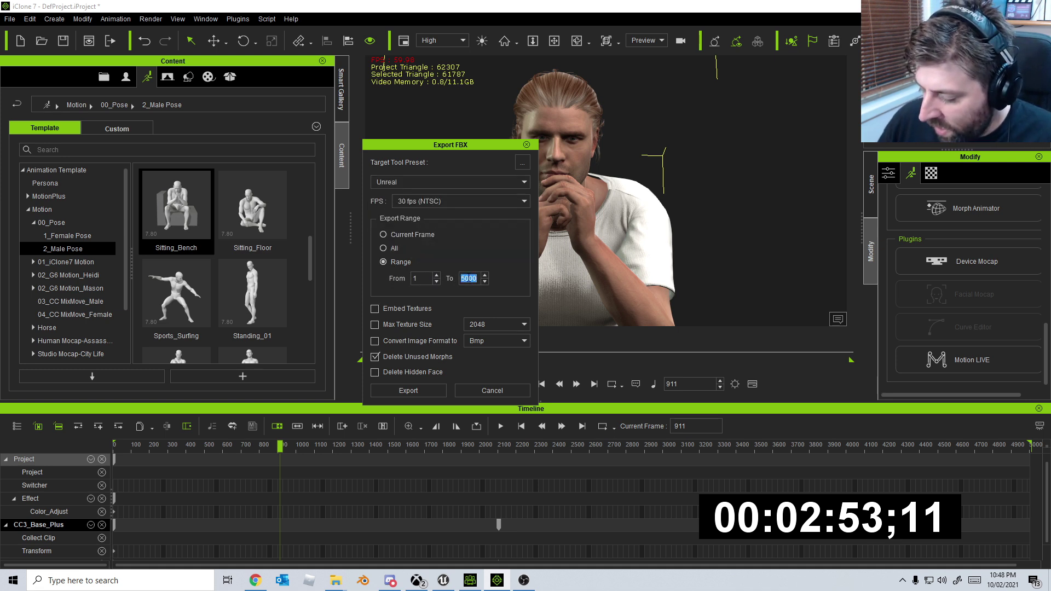
{"action": "type", "text": "21"}
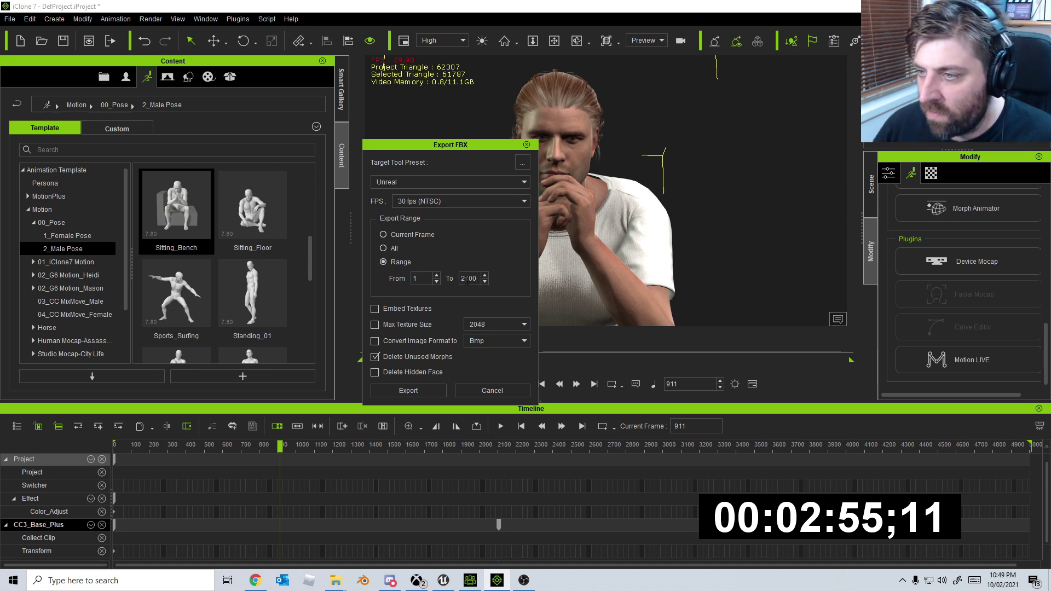
{"action": "left_click", "coordinate": [415, 392]}
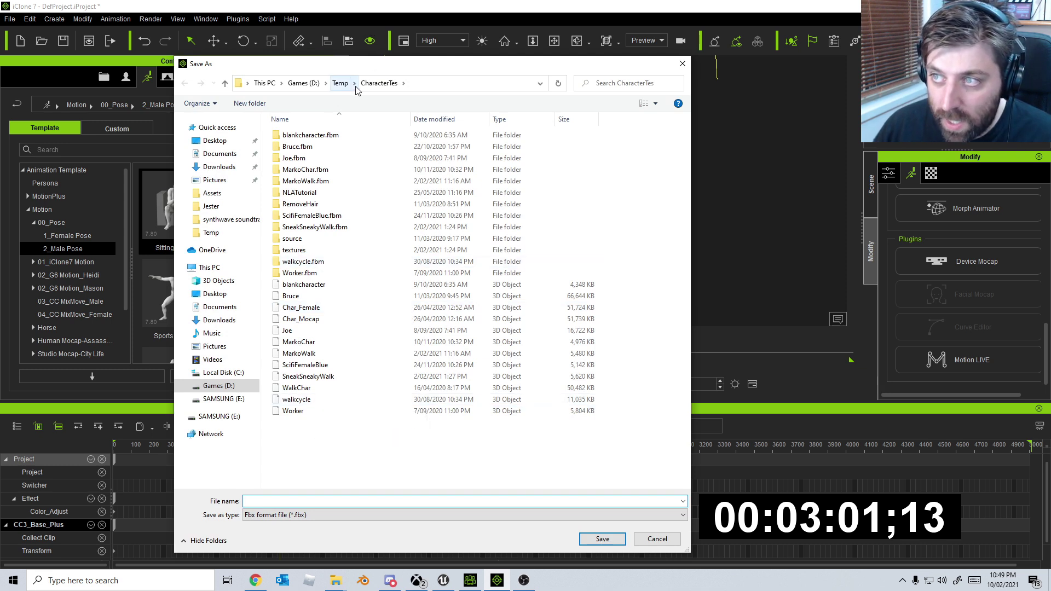
Save the exported FBX file as UE4_Toes in the Temp\CharacterTes folder on the Games (D:) drive.
{"action": "right_click", "coordinate": [337, 461]}
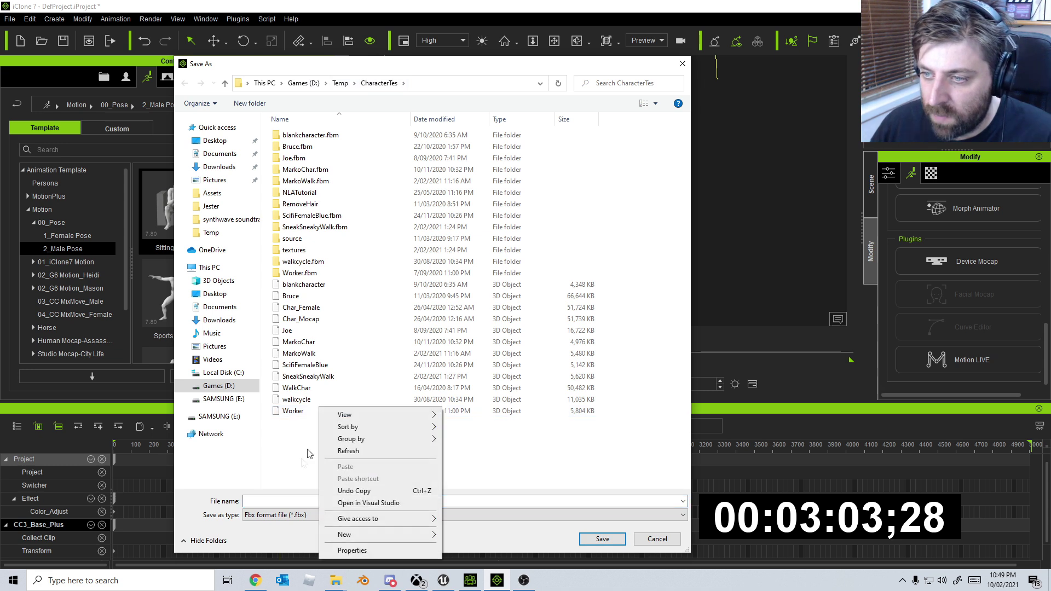
{"action": "left_click", "coordinate": [295, 501]}
{"action": "type", "text": "UE4"}
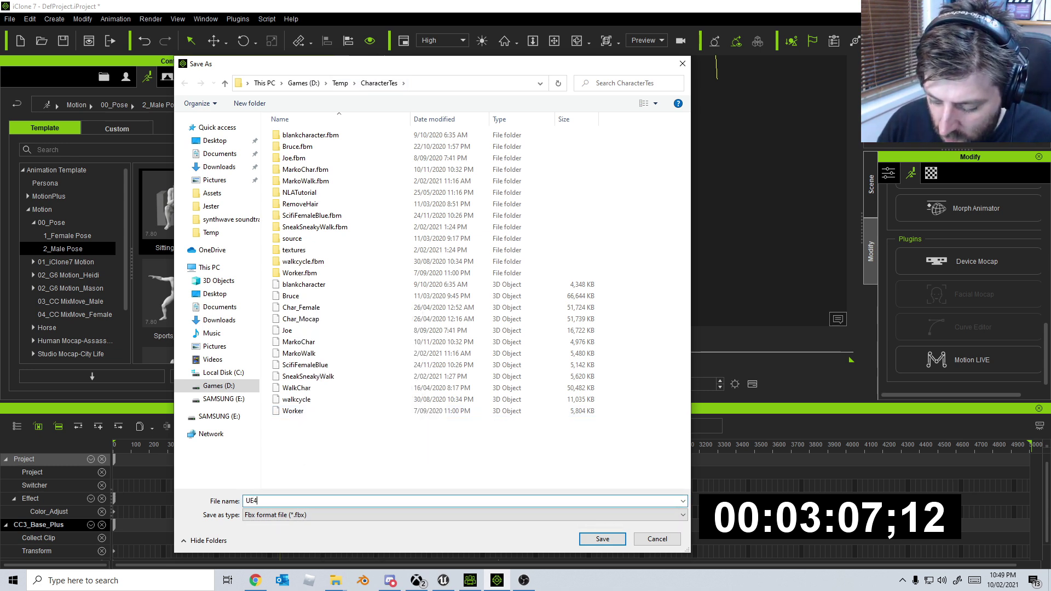
{"action": "type", "text": "_Toes"}
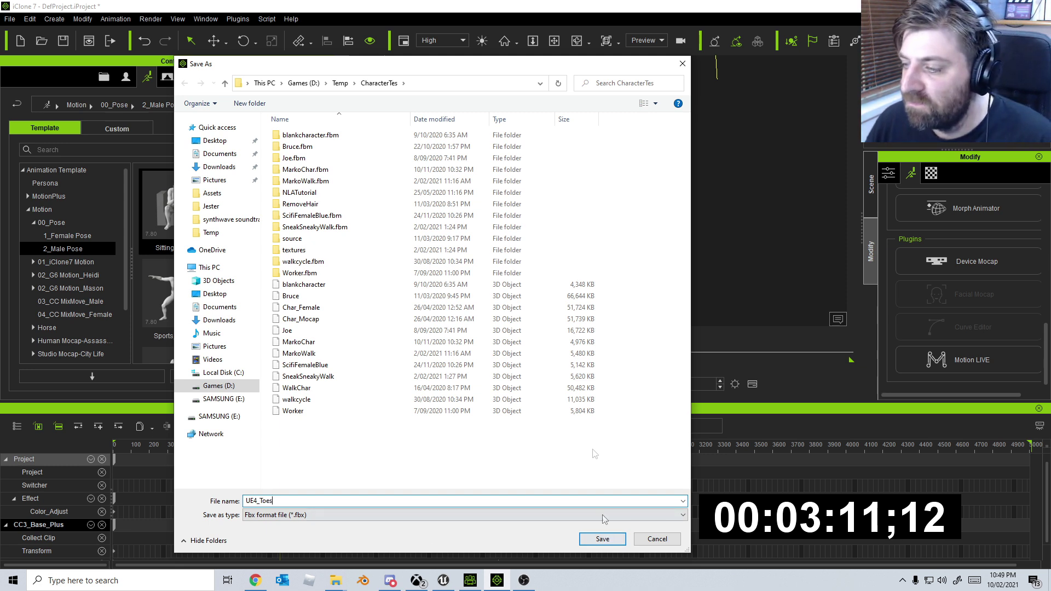
{"action": "left_click", "coordinate": [421, 86]}
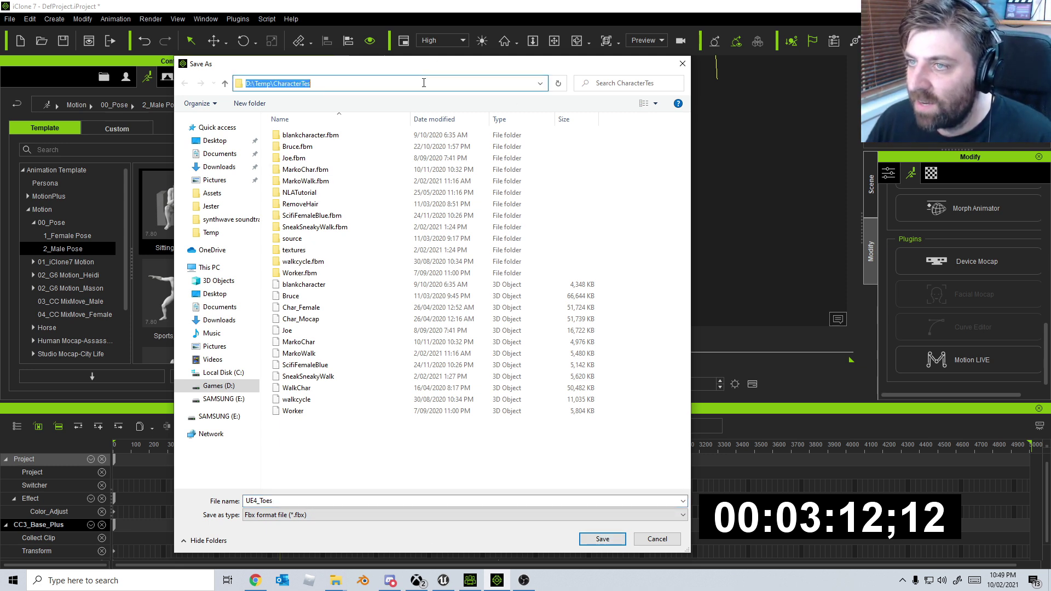
{"action": "left_click", "coordinate": [603, 538]}
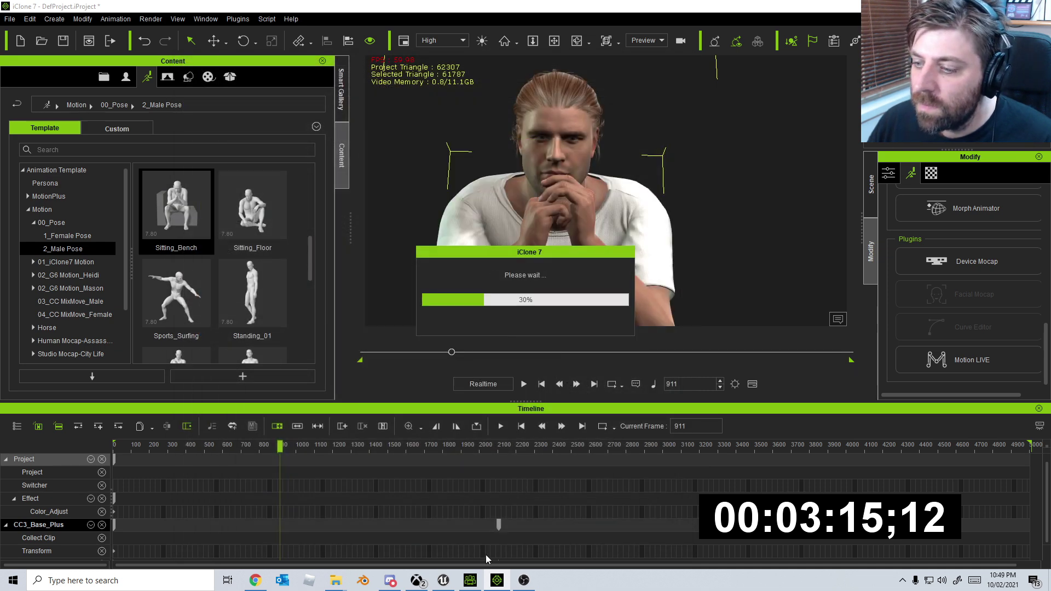
Switch to Unreal Editor and create a folder named Character under the project's Content folder.
{"action": "mouse_move", "coordinate": [457, 583]}
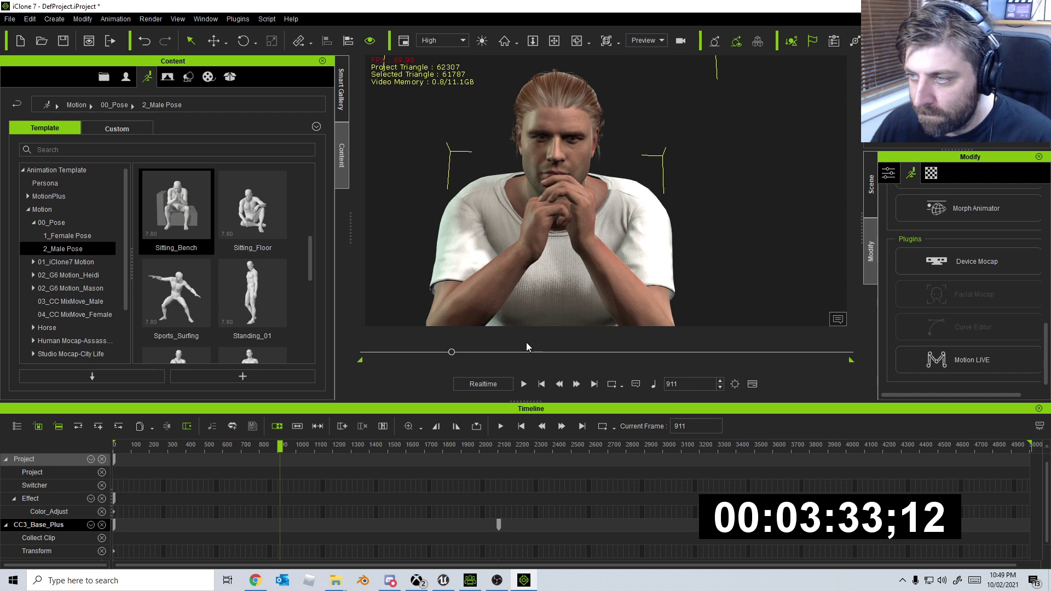
{"action": "left_click", "coordinate": [449, 583]}
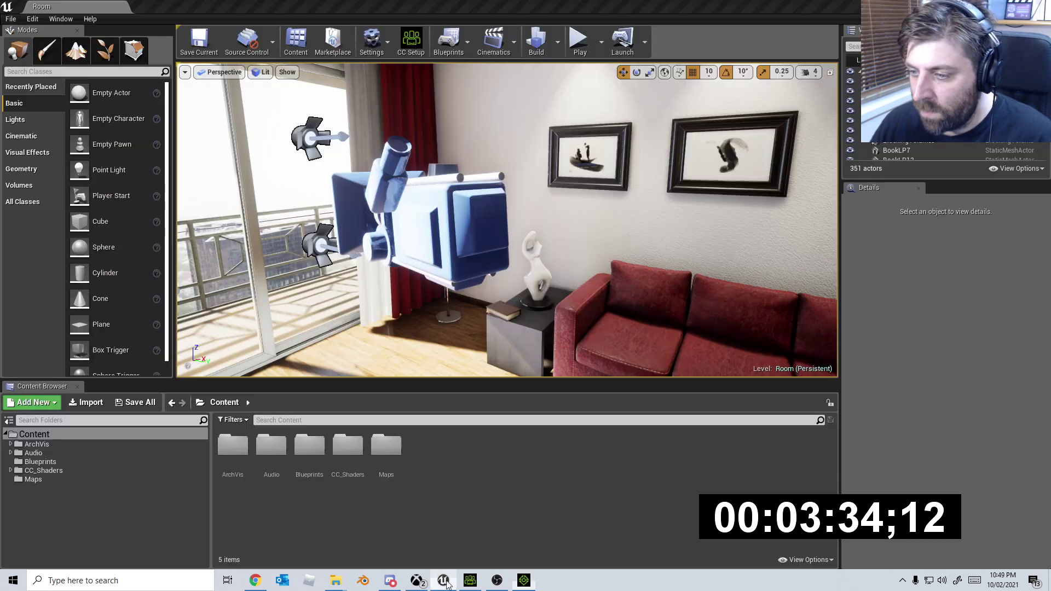
{"action": "right_click", "coordinate": [111, 501]}
{"action": "left_click", "coordinate": [147, 274]}
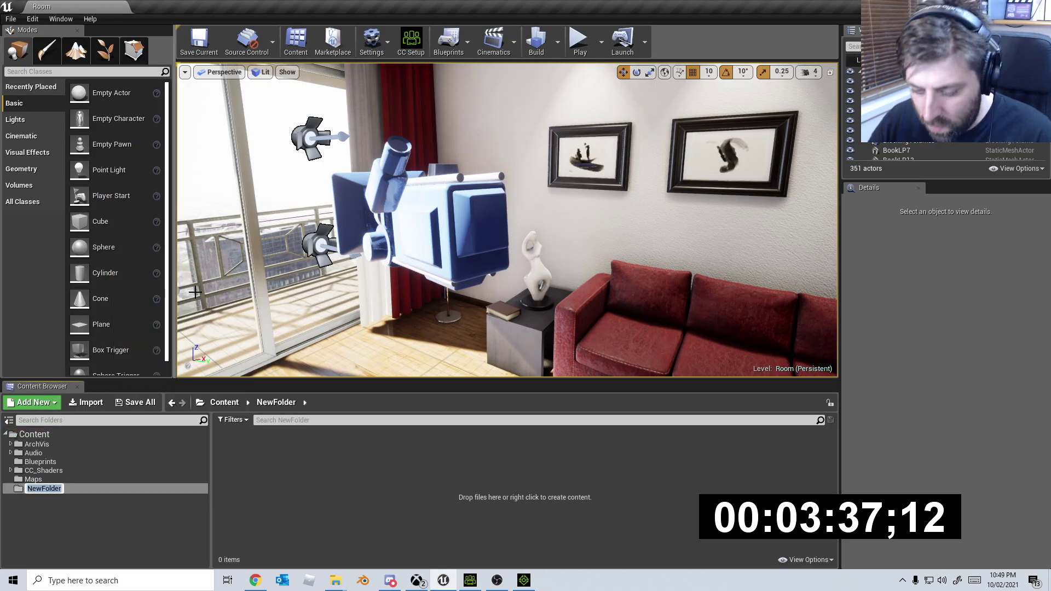
{"action": "type", "text": "Character"}
{"action": "key", "text": "Return"}
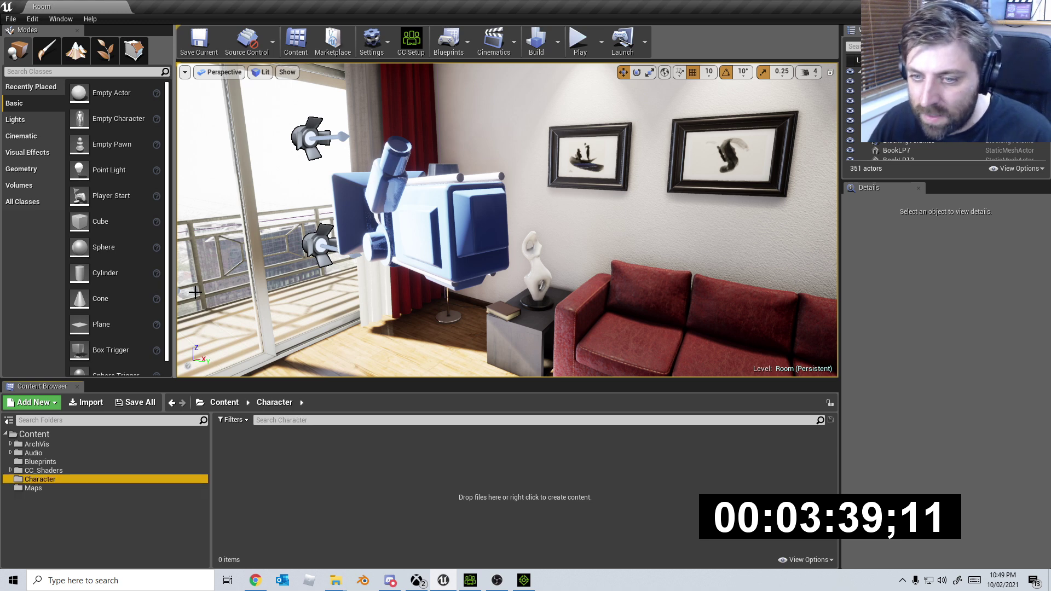
Find the UE4_Toes FBX file in D:\Temp\CharacterTes with File Explorer and bring it into Unreal's Character folder for import.
{"action": "left_click", "coordinate": [336, 581]}
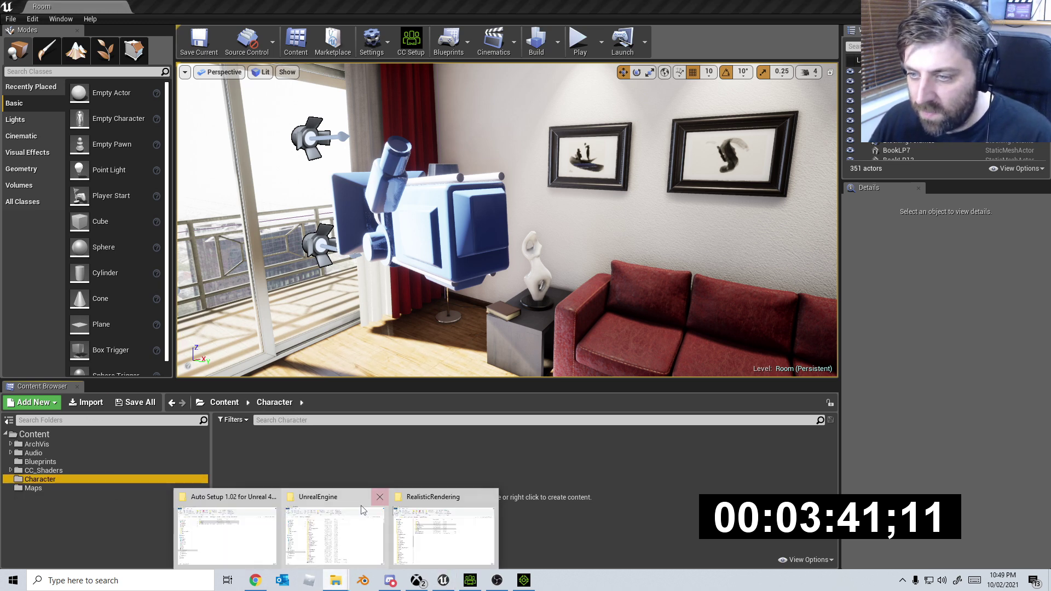
{"action": "left_click", "coordinate": [341, 536]}
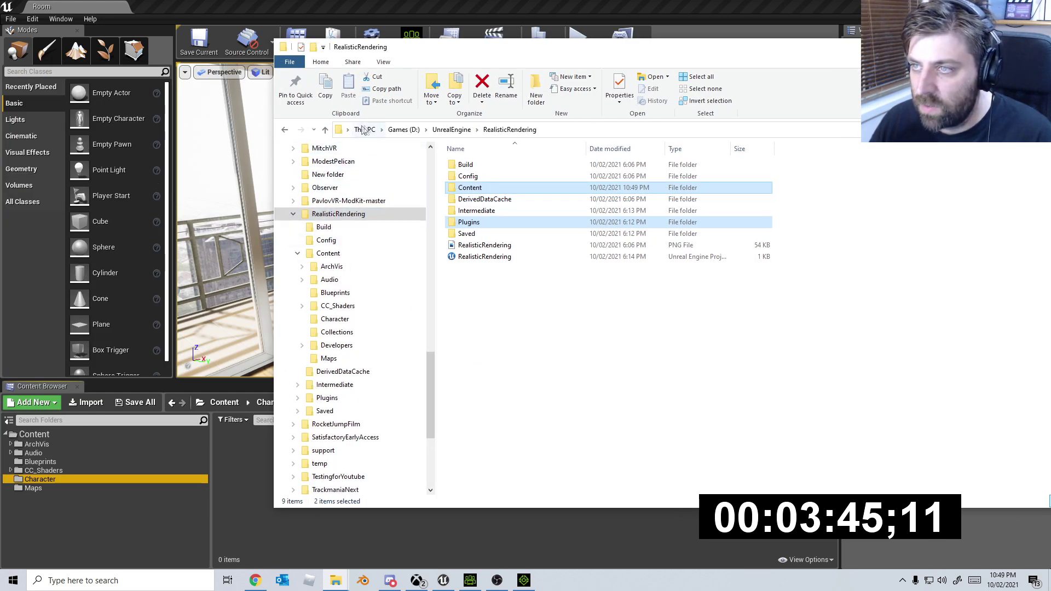
{"action": "left_click", "coordinate": [403, 129]}
{"action": "left_click", "coordinate": [329, 463]}
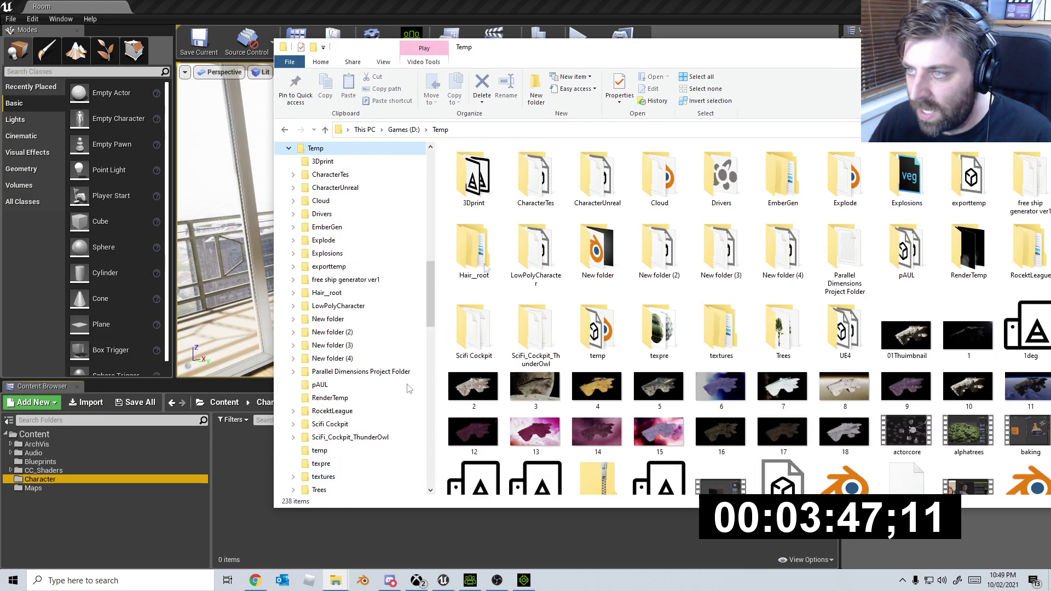
{"action": "double_click", "coordinate": [535, 177]}
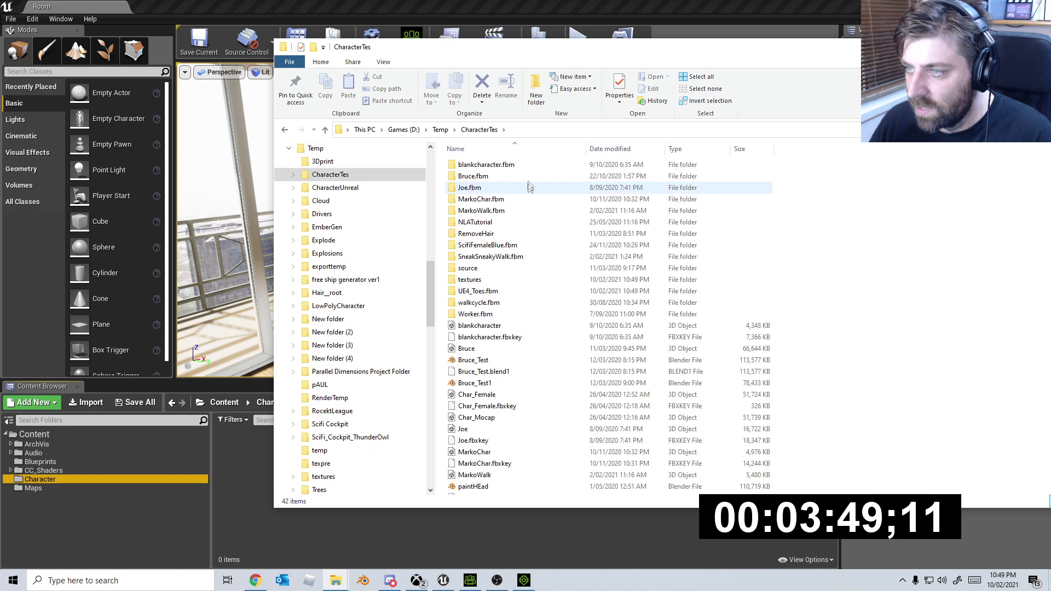
{"action": "scroll", "coordinate": [498, 427], "scroll_direction": "down", "scroll_amount": 4}
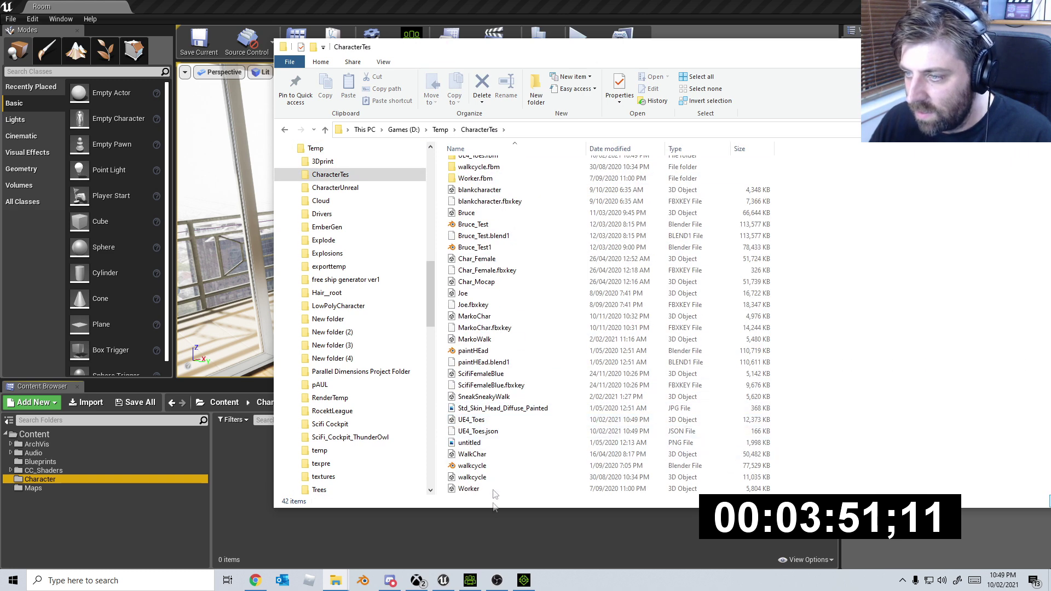
{"action": "left_click", "coordinate": [473, 422]}
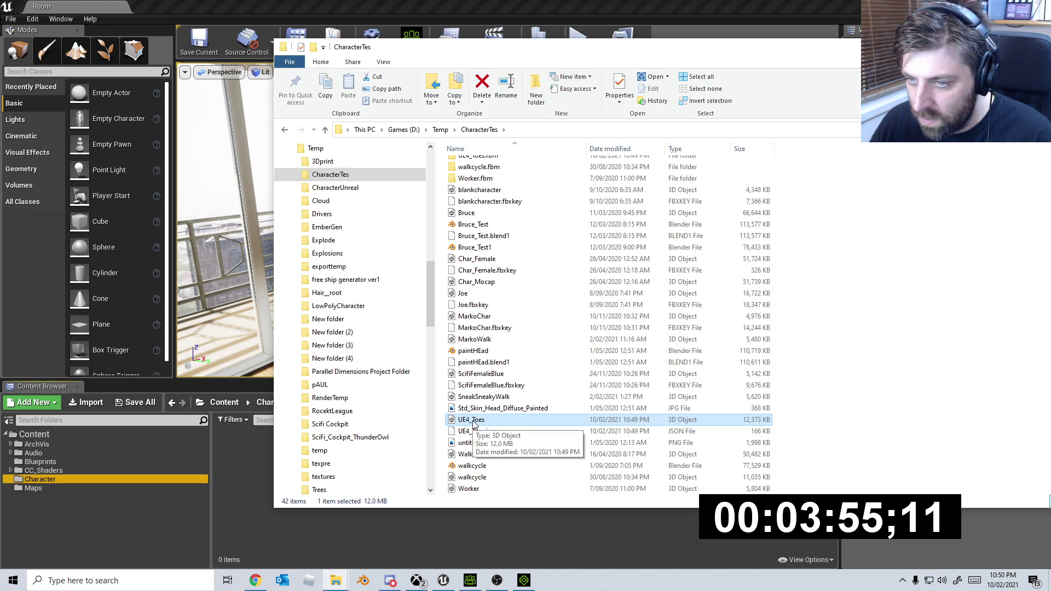
{"action": "left_click_drag", "start_coordinate": [473, 422], "coordinate": [423, 543]}
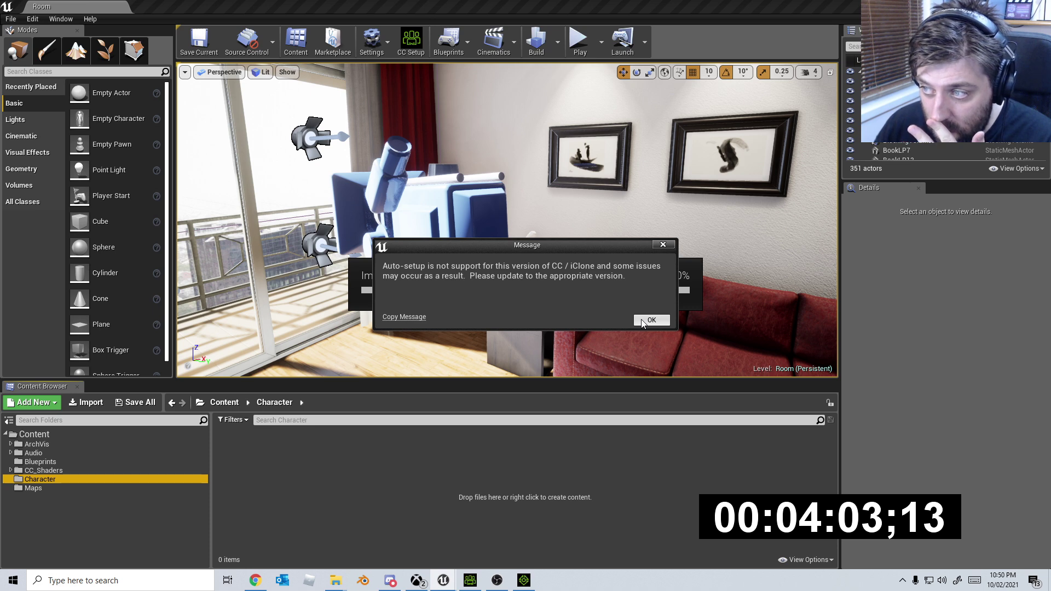
Dismiss the version warning and accept the Character Creator & iClone Auto Setup import with the HQ Shader type.
{"action": "left_click", "coordinate": [650, 320]}
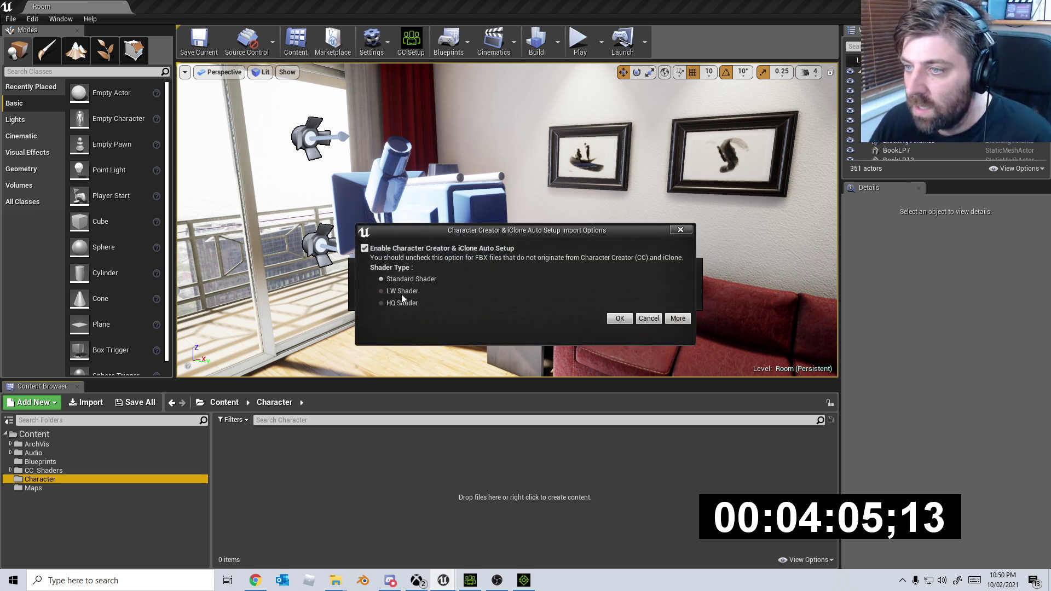
{"action": "left_click", "coordinate": [382, 304]}
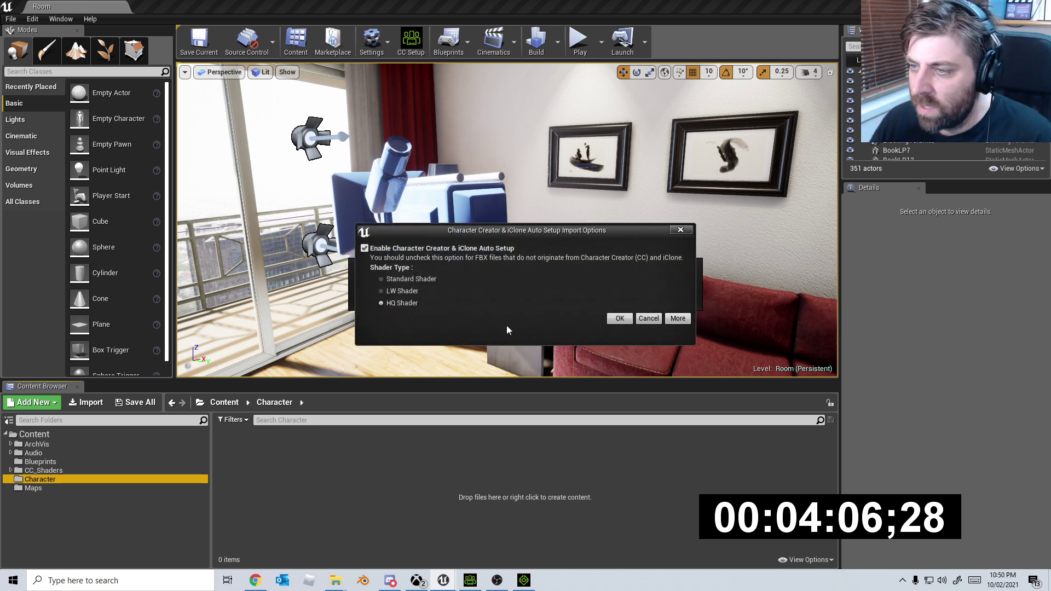
{"action": "left_click", "coordinate": [619, 319]}
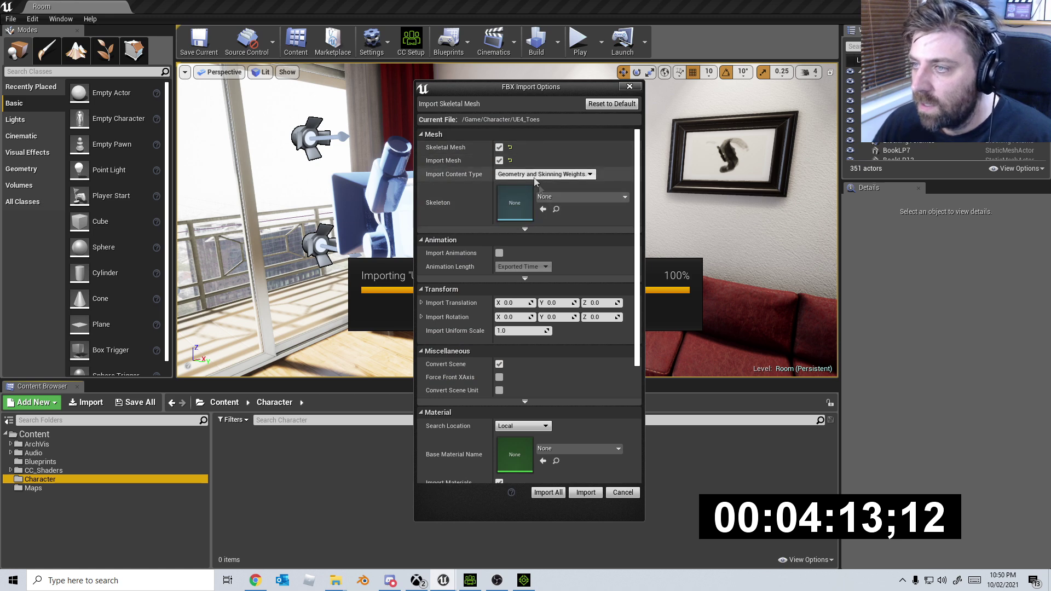
Enable Import Animations for the skeletal mesh with the animation length set to Animated Time, leaving Skeleton at None.
{"action": "left_click", "coordinate": [557, 197]}
{"action": "left_click", "coordinate": [557, 198]}
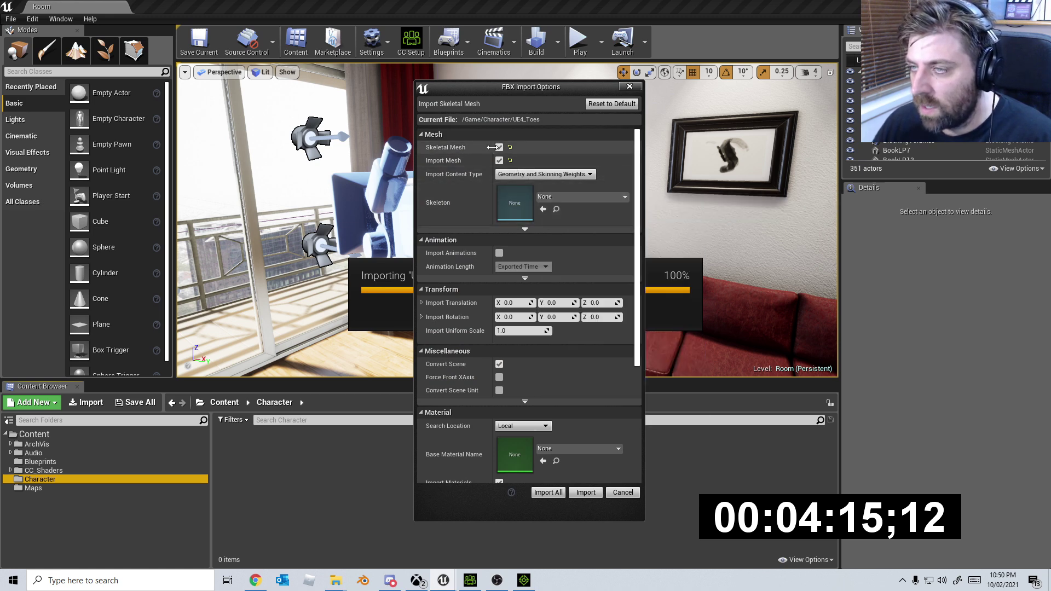
{"action": "left_click", "coordinate": [500, 254]}
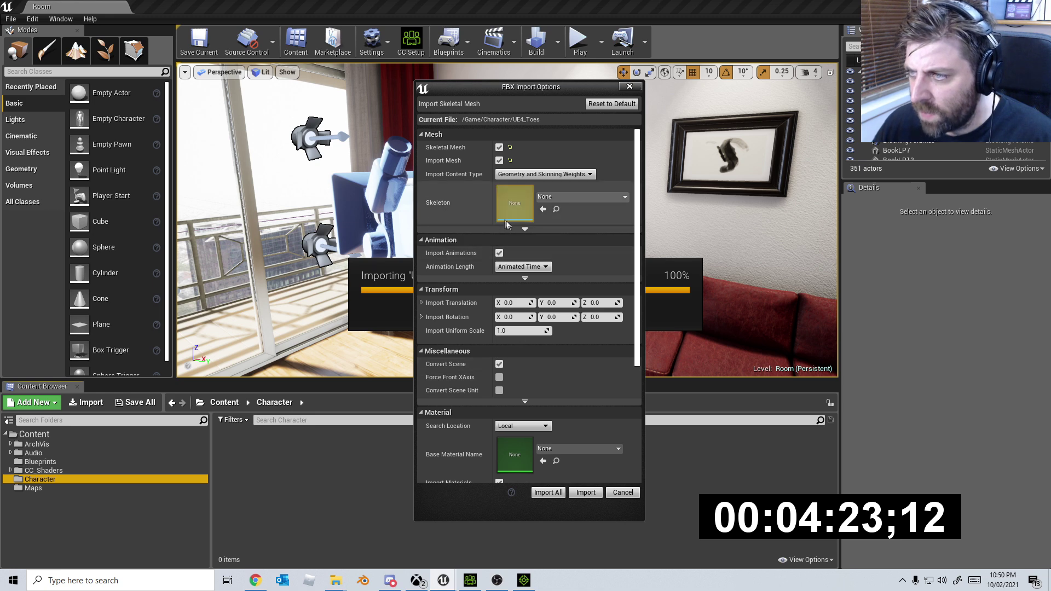
Expand the advanced mesh import options, turn off Import Materials and Import Textures, and import all of the UE4_Toes file.
{"action": "left_click", "coordinate": [524, 229]}
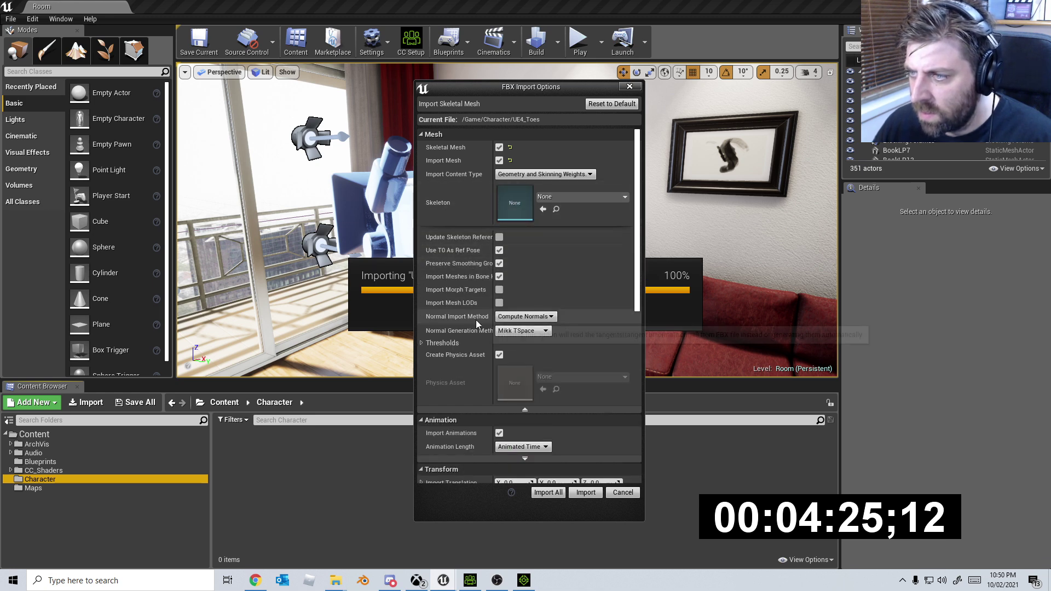
{"action": "scroll", "coordinate": [461, 284], "scroll_direction": "down", "scroll_amount": 3}
{"action": "scroll", "coordinate": [465, 296], "scroll_direction": "down", "scroll_amount": 5}
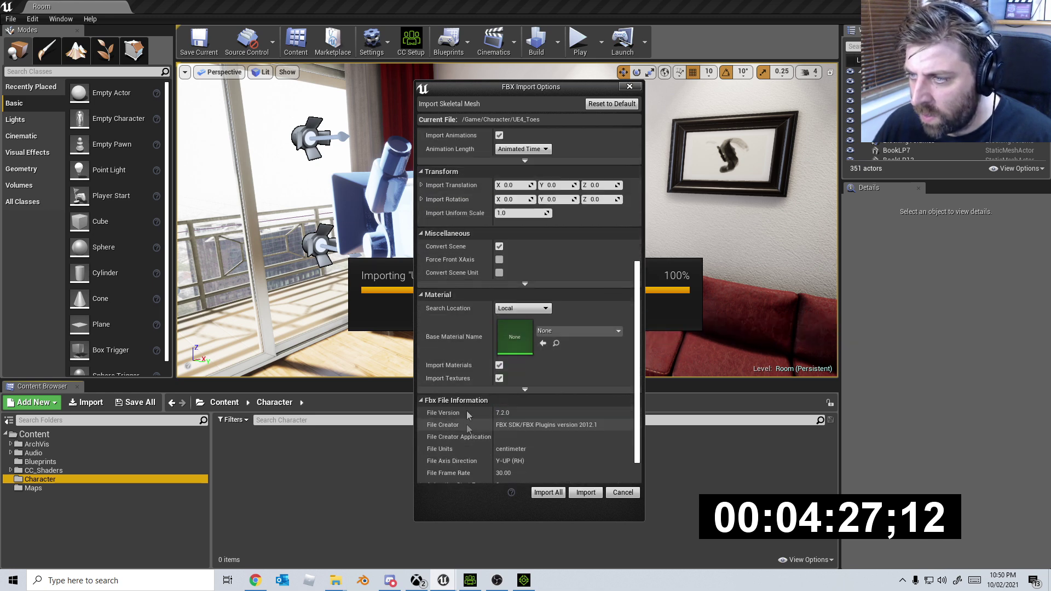
{"action": "scroll", "coordinate": [477, 324], "scroll_direction": "up", "scroll_amount": 10}
{"action": "scroll", "coordinate": [475, 378], "scroll_direction": "down", "scroll_amount": 10}
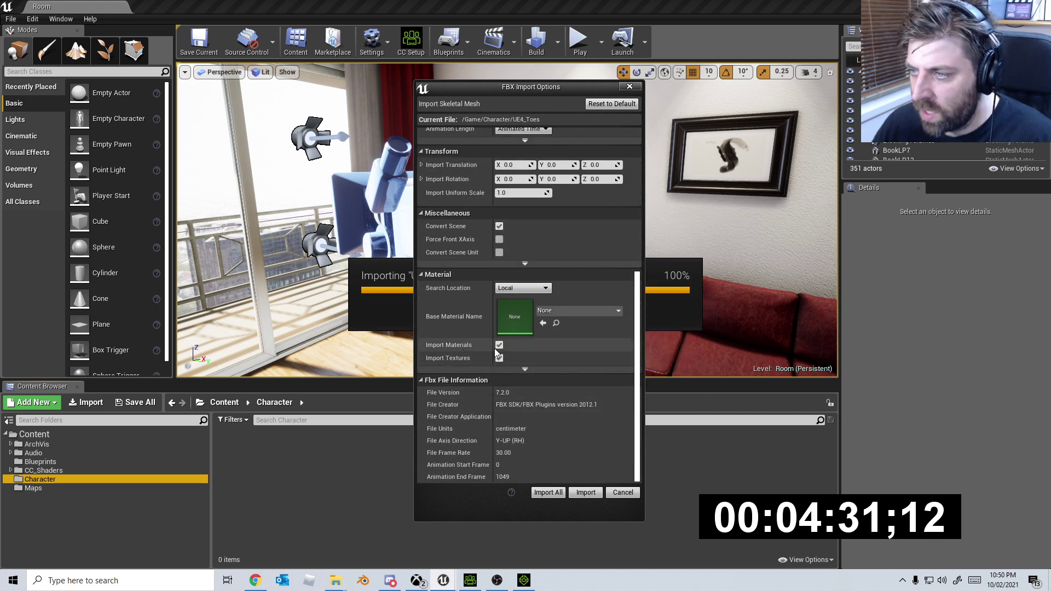
{"action": "left_click", "coordinate": [499, 346]}
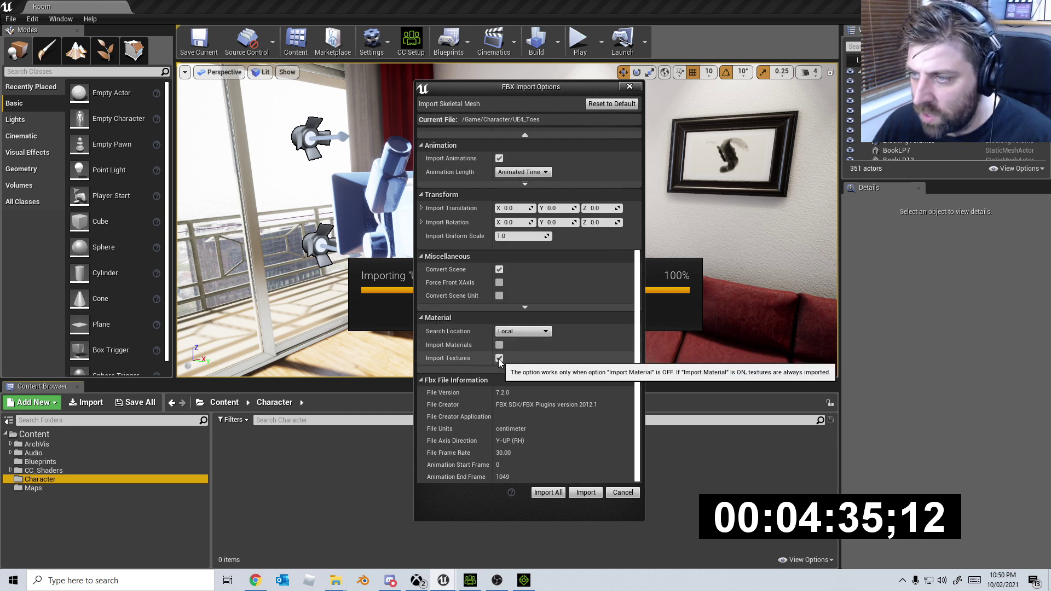
{"action": "left_click", "coordinate": [498, 358]}
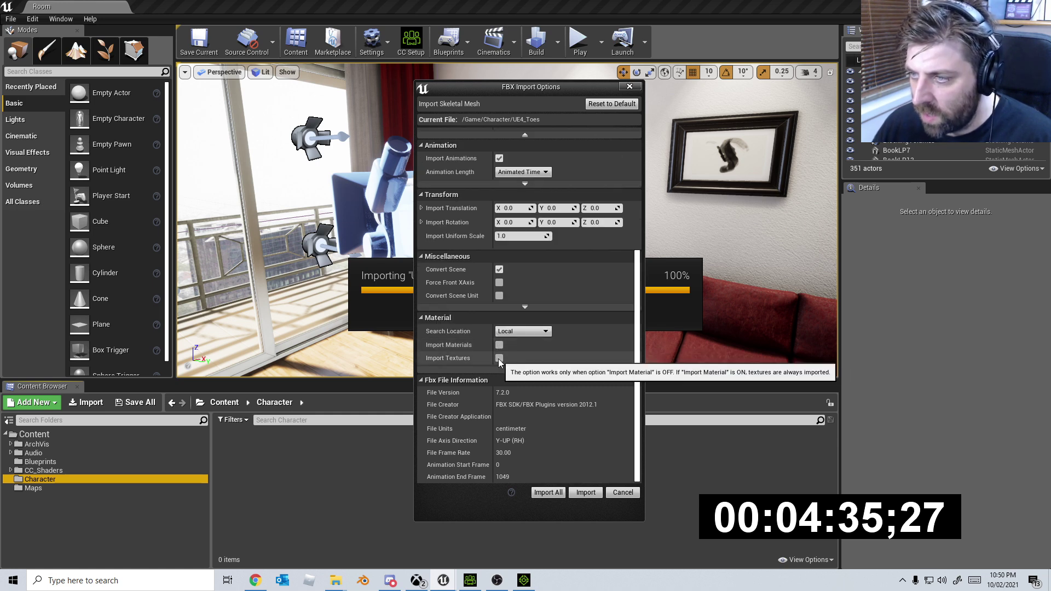
{"action": "left_click", "coordinate": [546, 493]}
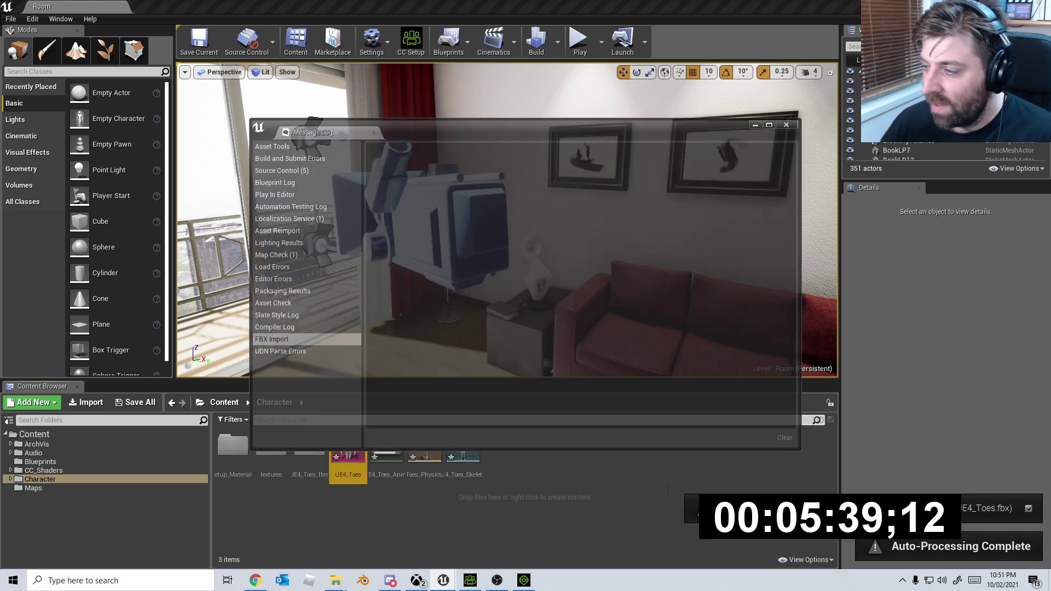
Close the message log and place the UE4_Toes skeletal mesh on the coffee table in front of the red sofa.
{"action": "left_click", "coordinate": [786, 125]}
{"action": "right_click_drag", "start_coordinate": [630, 224], "coordinate": [630, 224]}
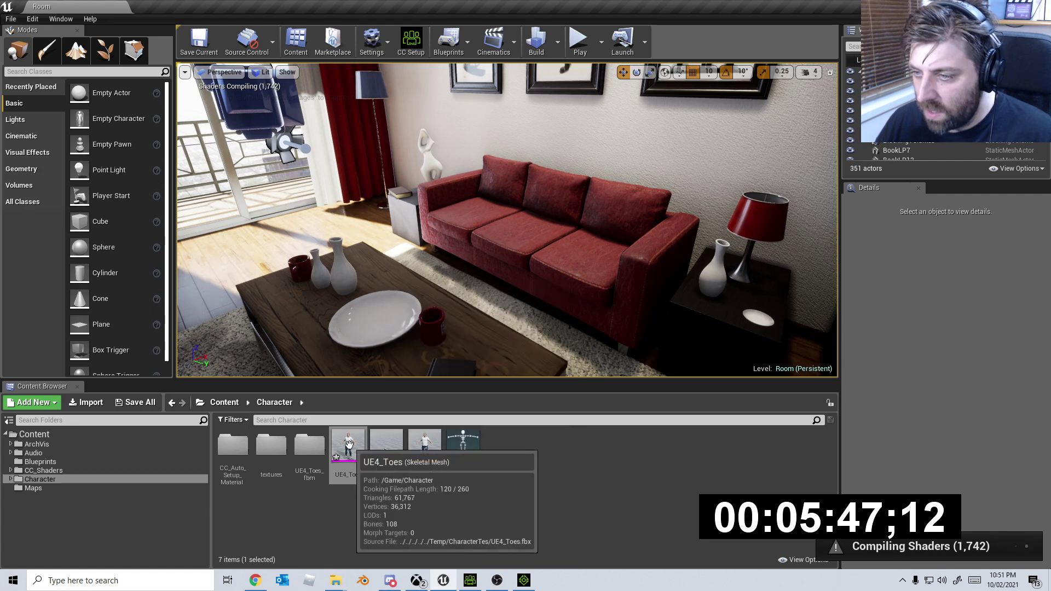
{"action": "left_click_drag", "start_coordinate": [347, 446], "coordinate": [462, 300]}
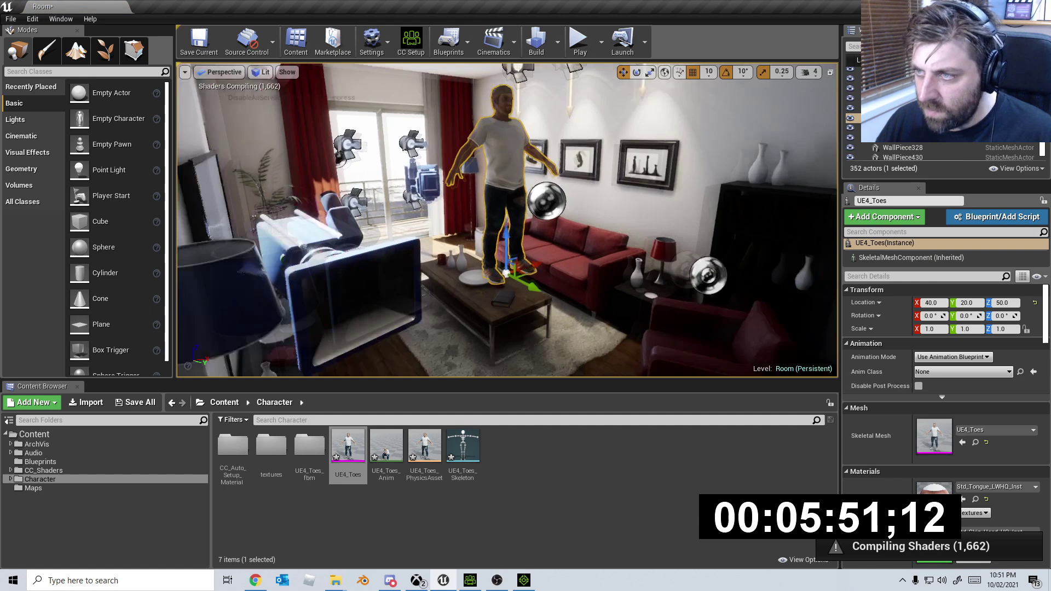
{"action": "left_click", "coordinate": [386, 450]}
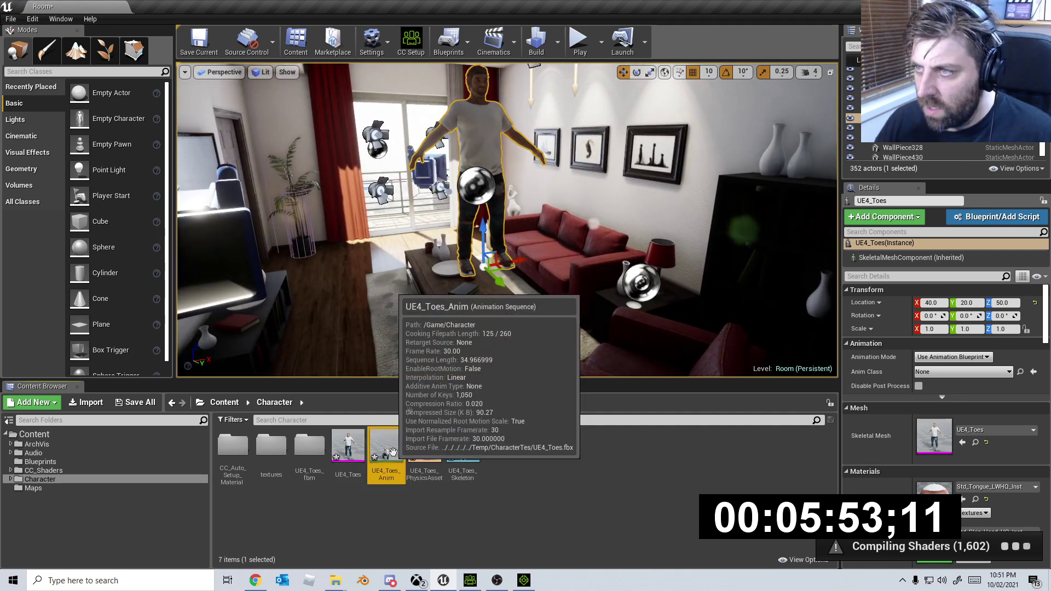
{"action": "left_click_drag", "start_coordinate": [391, 451], "coordinate": [485, 484]}
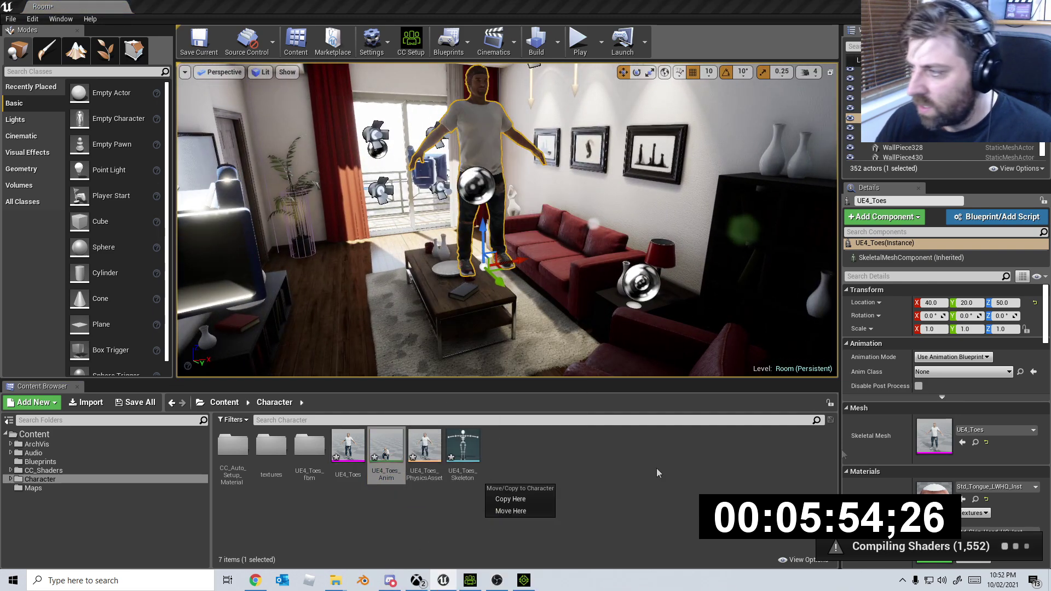
{"action": "left_click", "coordinate": [798, 470]}
{"action": "scroll", "coordinate": [905, 435], "scroll_direction": "down", "scroll_amount": 3}
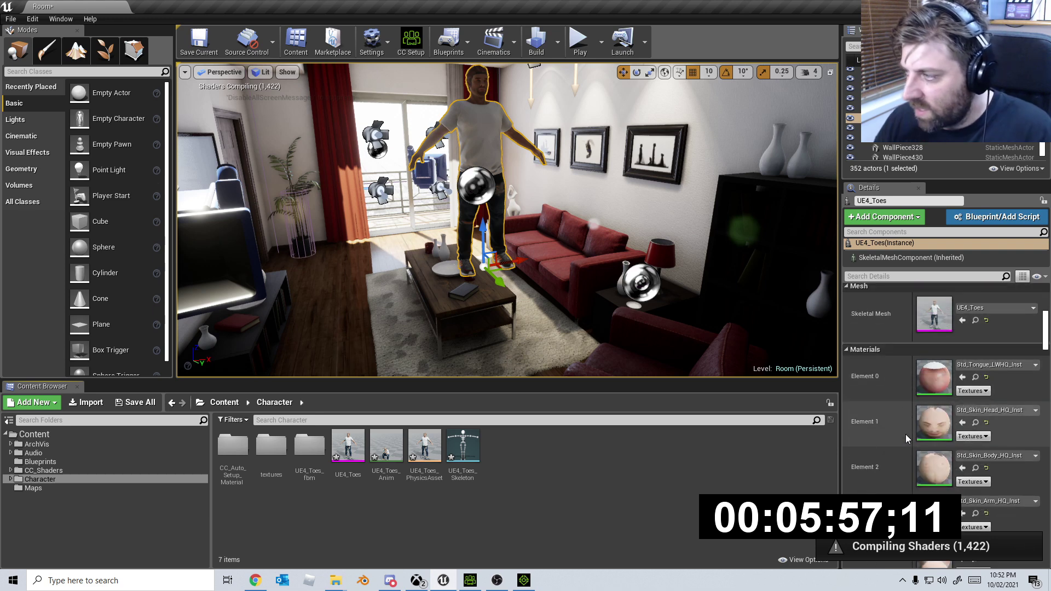
{"action": "scroll", "coordinate": [905, 435], "scroll_direction": "up", "scroll_amount": 5}
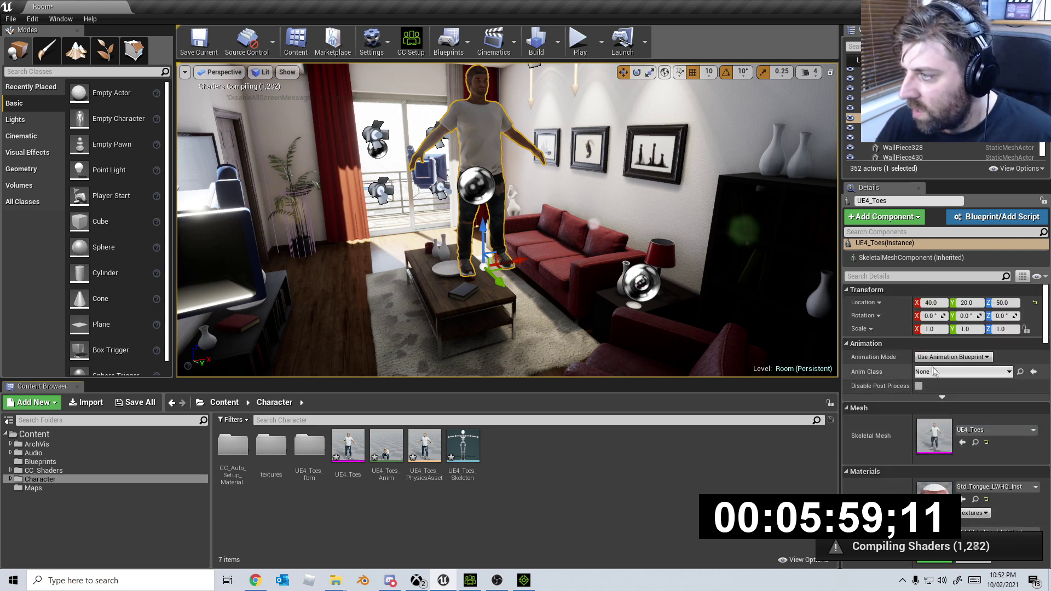
{"action": "left_click", "coordinate": [938, 372]}
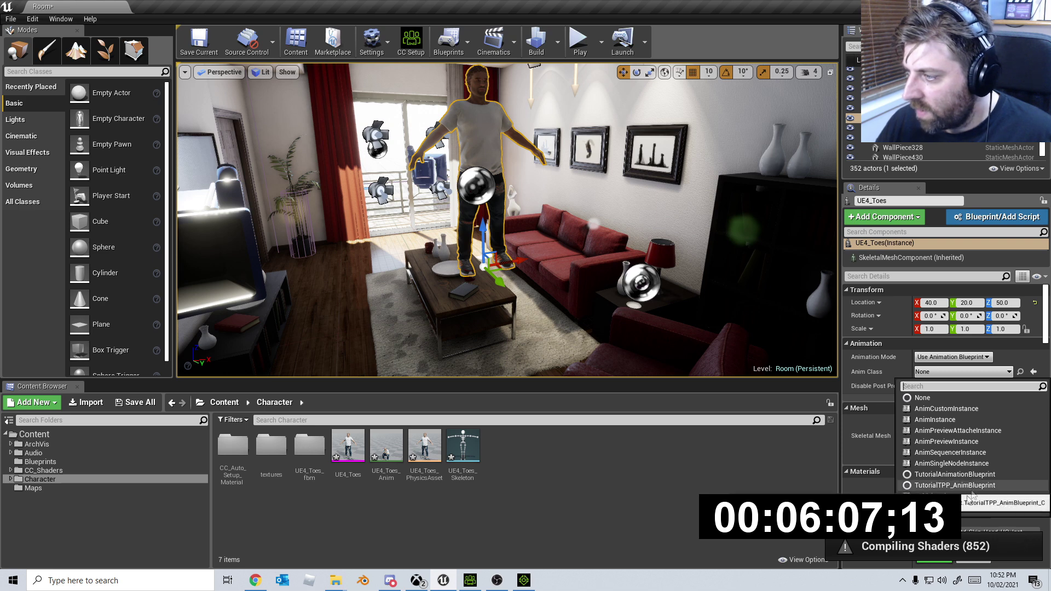
Place the UE4_Toes_Anim animation sequence on the rug beside the coffee table and play the level to preview it up close.
{"action": "left_click", "coordinate": [512, 449]}
{"action": "left_click_drag", "start_coordinate": [386, 446], "coordinate": [539, 325]}
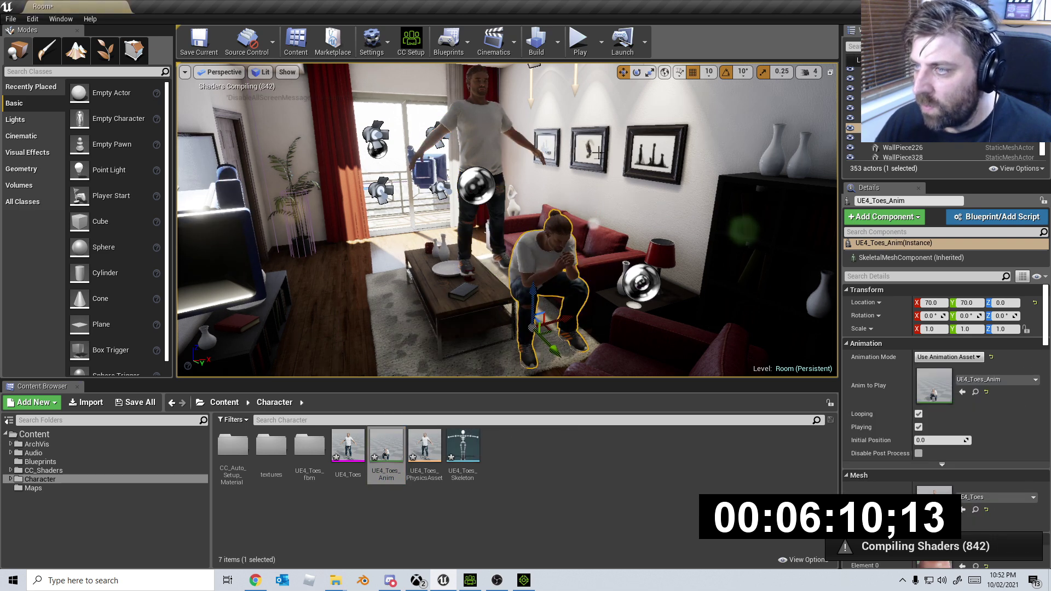
{"action": "left_click", "coordinate": [607, 238]}
{"action": "key", "text": "w"}
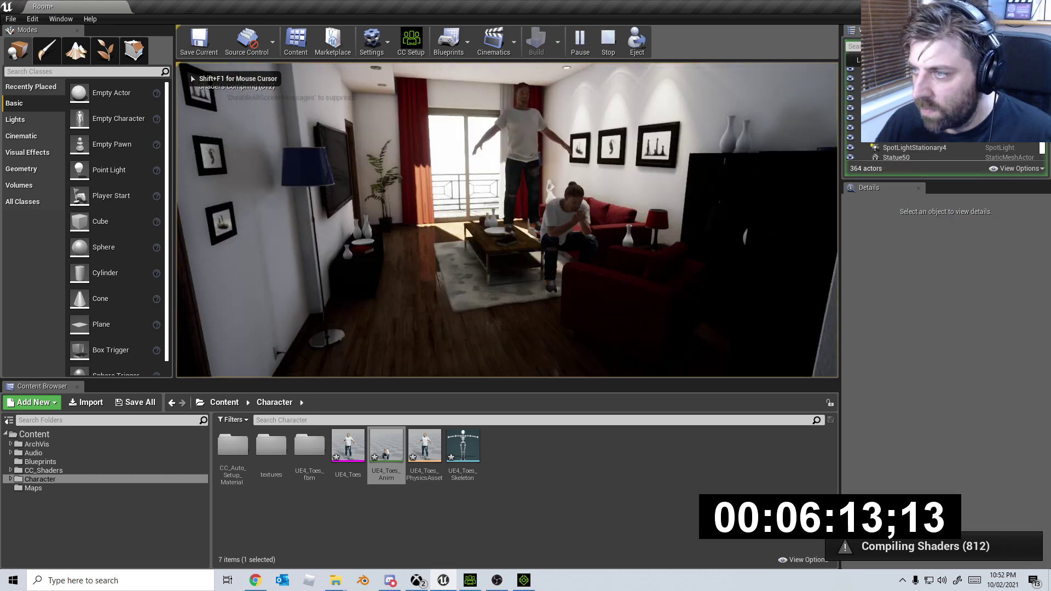
{"action": "key", "text": "w"}
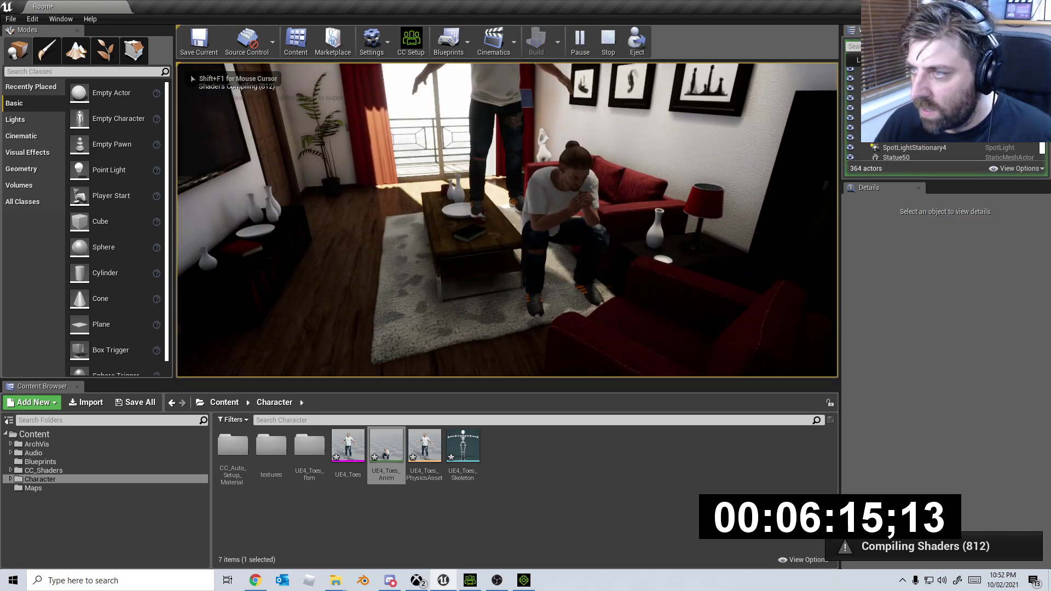
{"action": "key", "text": "Escape"}
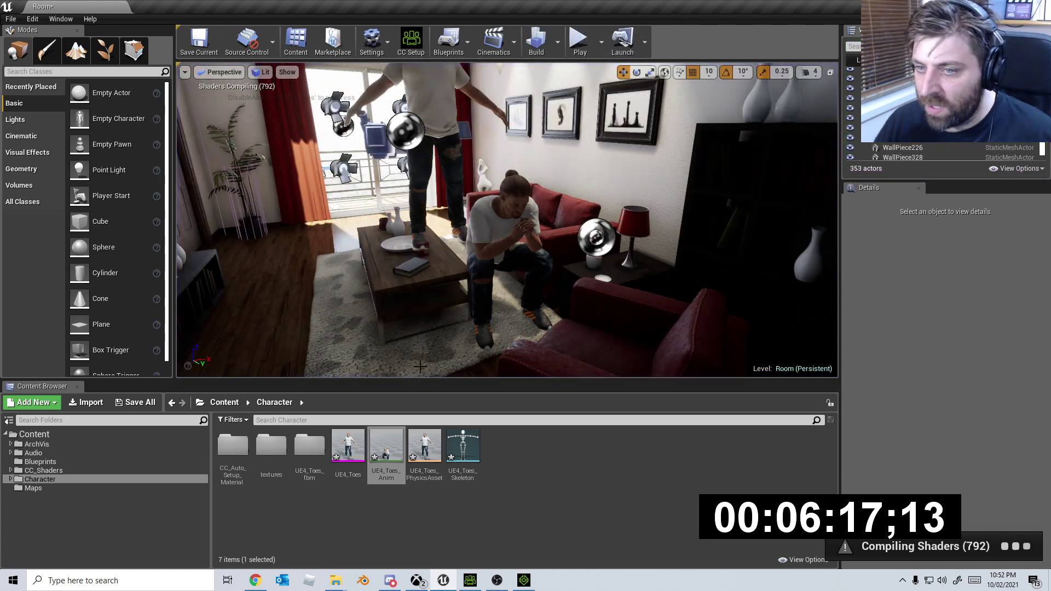
Focus on the seated UE4_Toes_Anim character and move it along the Y axis to -30.
{"action": "key", "text": "s"}
{"action": "right_click_drag", "start_coordinate": [419, 366], "coordinate": [416, 337]}
{"action": "key", "text": "w"}
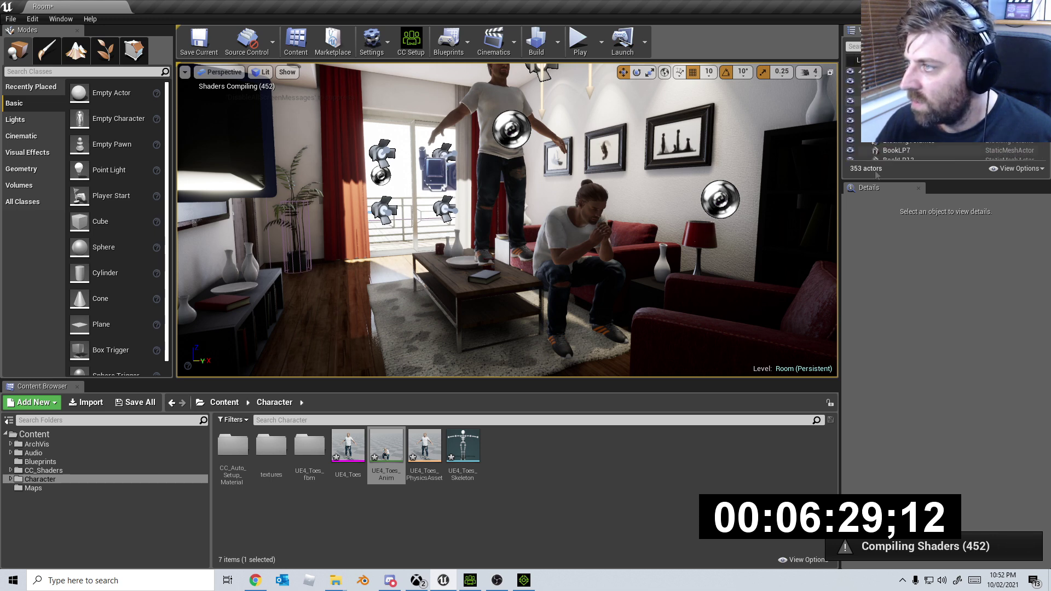
{"action": "left_click", "coordinate": [575, 272]}
{"action": "key", "text": "f"}
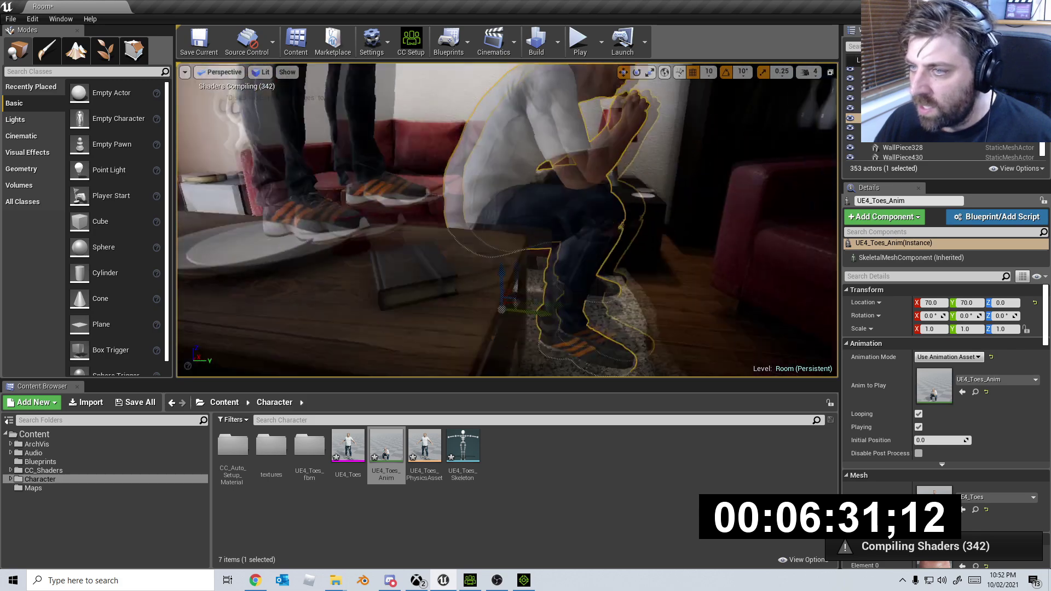
{"action": "left_click_drag", "start_coordinate": [575, 271], "coordinate": [446, 271]}
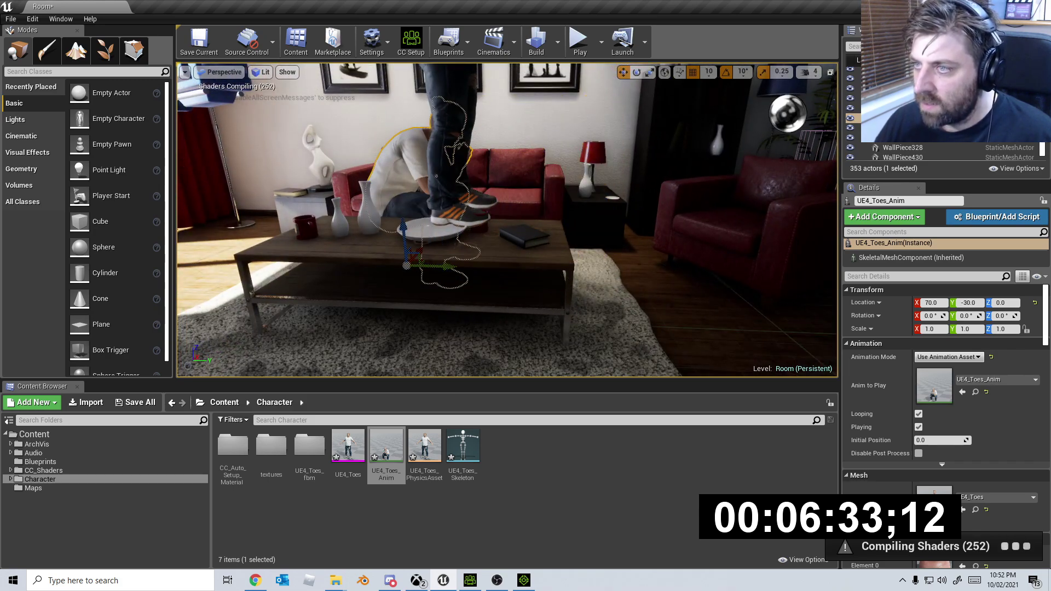
Delete the standing UE4_Toes character from the coffee table and rotate the seated character to 90 degrees about Z.
{"action": "left_click", "coordinate": [466, 171]}
{"action": "key", "text": "Delete"}
{"action": "right_click_drag", "start_coordinate": [476, 172], "coordinate": [402, 192]}
{"action": "left_click", "coordinate": [477, 174]}
{"action": "key", "text": "e"}
{"action": "left_click_drag", "start_coordinate": [434, 281], "coordinate": [406, 259]}
Move the seated character onto the red sofa at location X 130, Y 0, Z 0.
{"action": "key", "text": "w"}
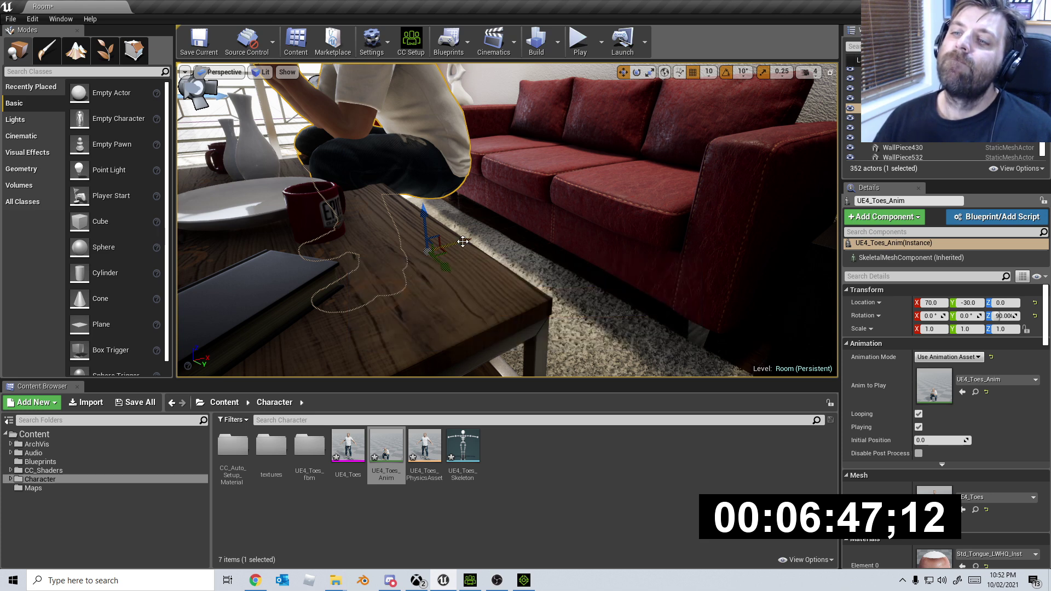
{"action": "left_click_drag", "start_coordinate": [428, 250], "coordinate": [543, 220]}
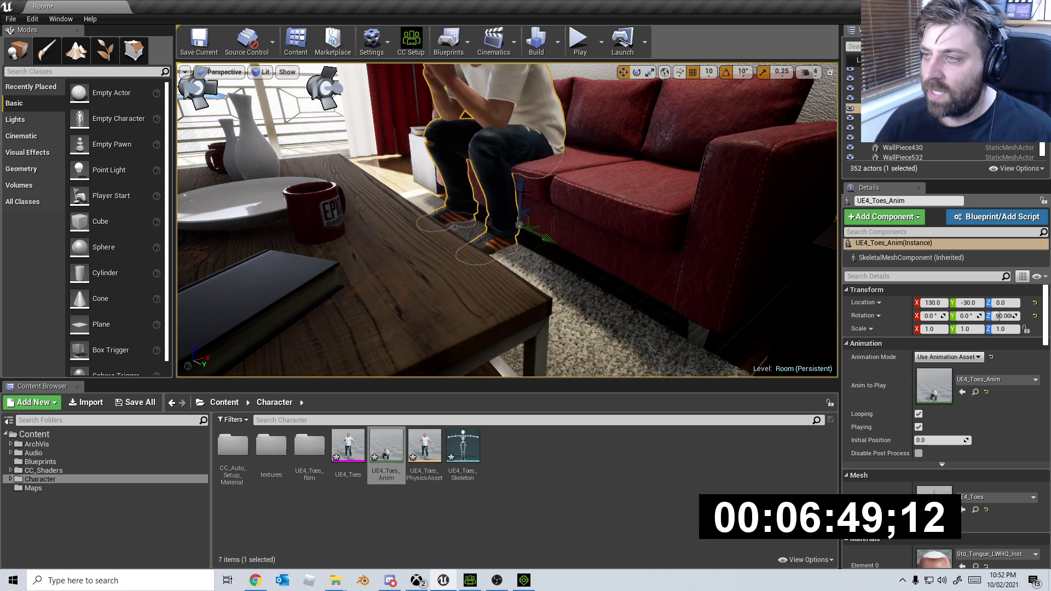
{"action": "left_click_drag", "start_coordinate": [522, 181], "coordinate": [521, 165]}
{"action": "right_click_drag", "start_coordinate": [521, 165], "coordinate": [712, 188]}
{"action": "right_click_drag", "start_coordinate": [489, 228], "coordinate": [340, 246]}
{"action": "key", "text": "e"}
{"action": "key", "text": "w"}
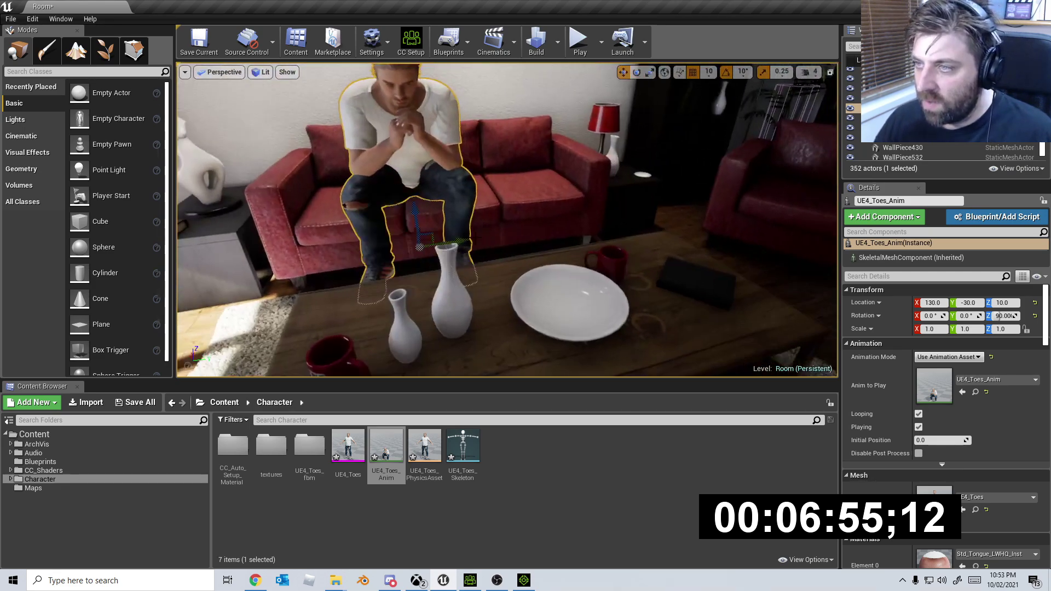
{"action": "left_click_drag", "start_coordinate": [463, 240], "coordinate": [463, 216]}
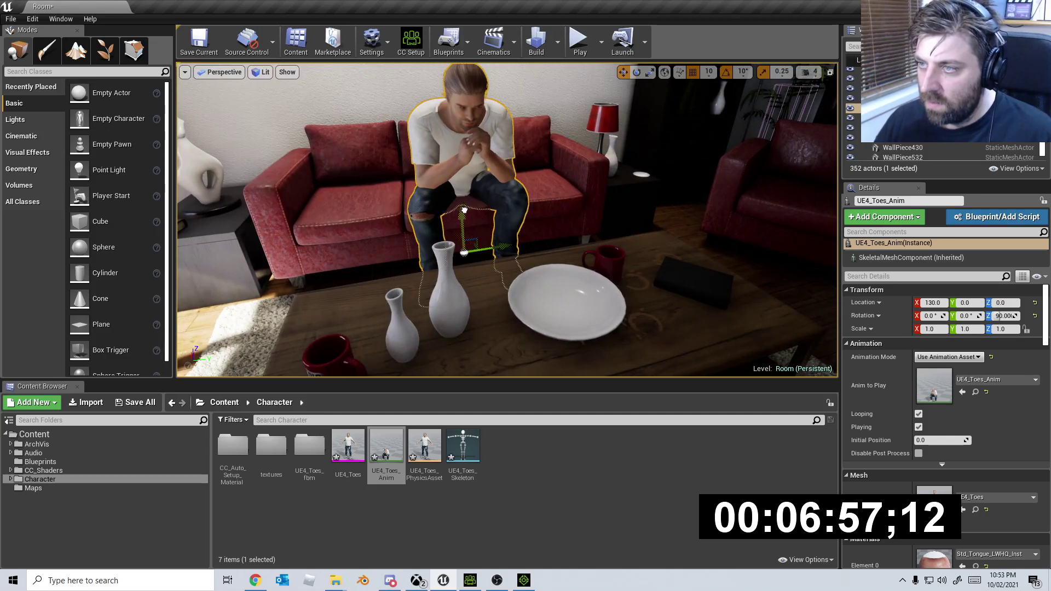
Search the placeable actor classes for "seq".
{"action": "right_click_drag", "start_coordinate": [462, 216], "coordinate": [414, 127]}
{"action": "key", "text": "s"}
{"action": "key", "text": "d"}
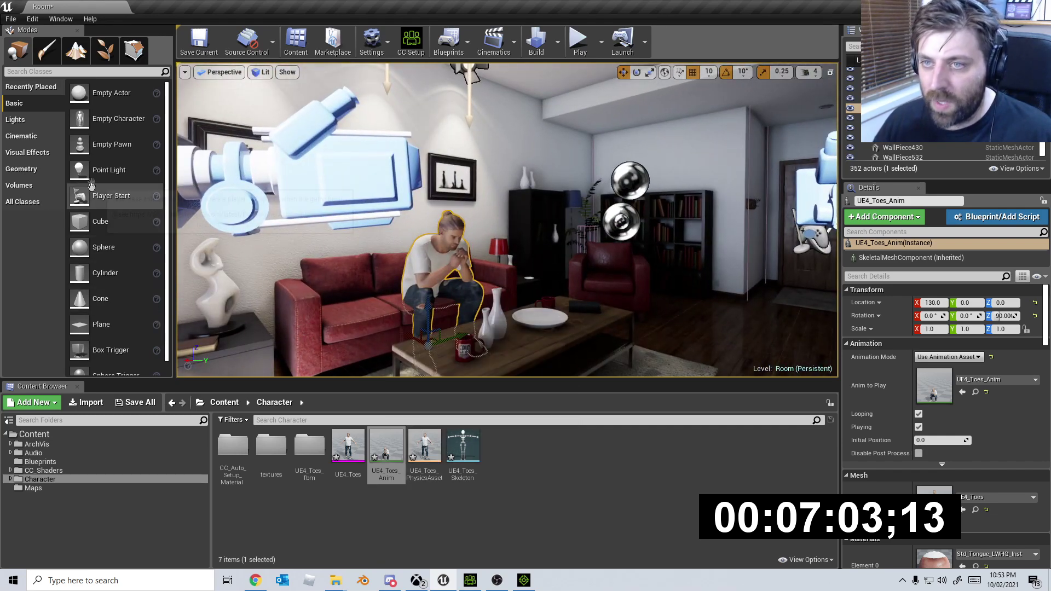
{"action": "scroll", "coordinate": [109, 219], "scroll_direction": "down", "scroll_amount": 1}
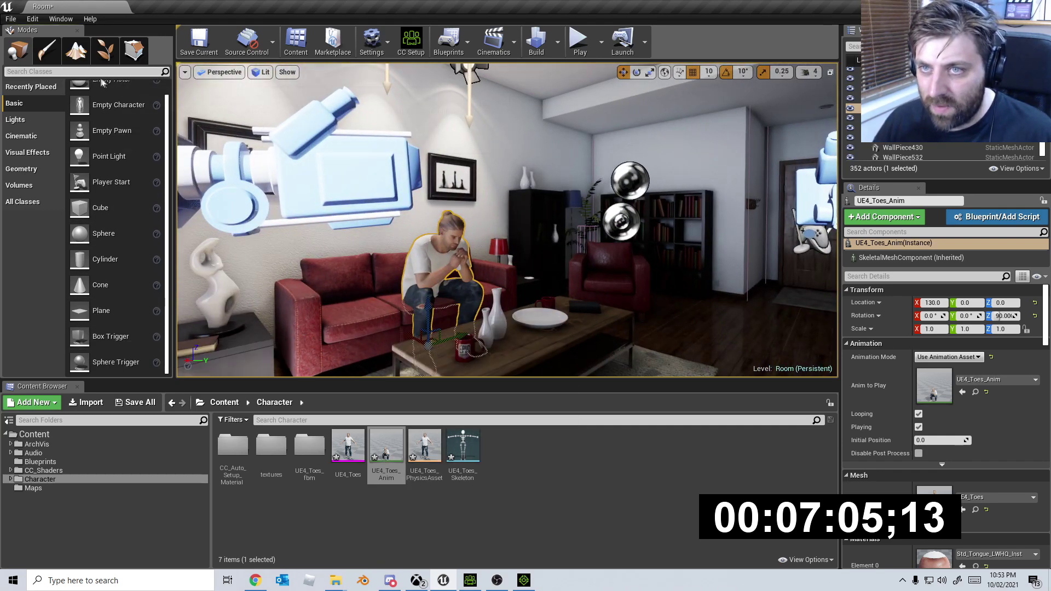
{"action": "type", "text": "seq"}
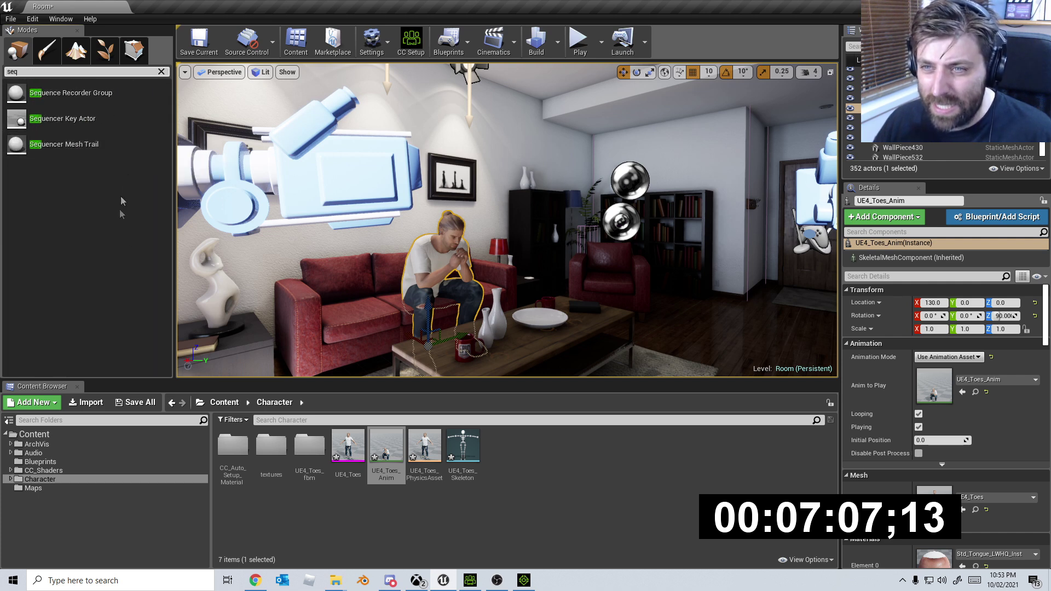
{"action": "right_click", "coordinate": [600, 494]}
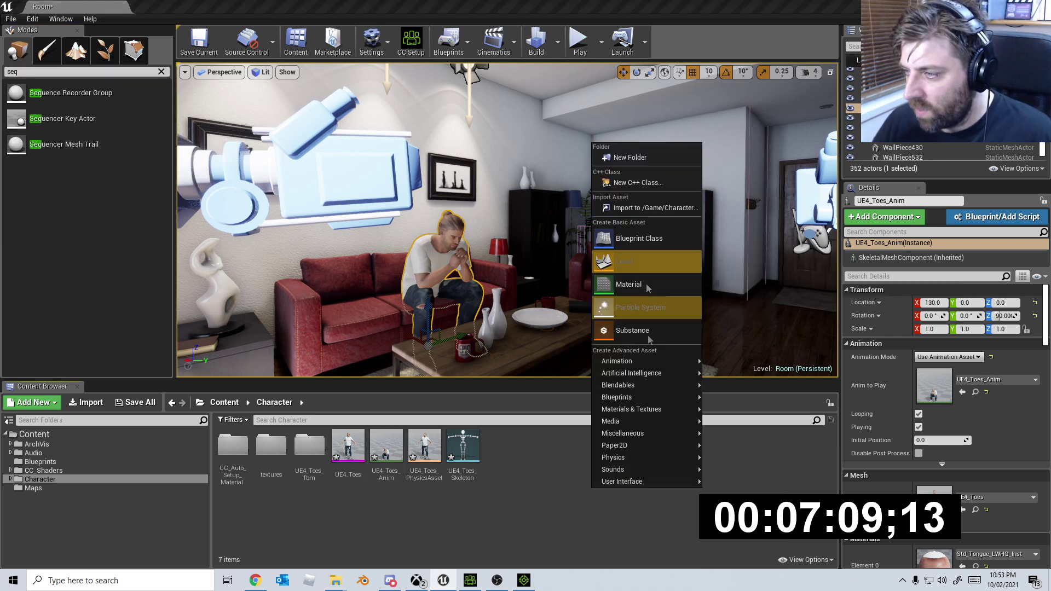
{"action": "mouse_move", "coordinate": [649, 360]}
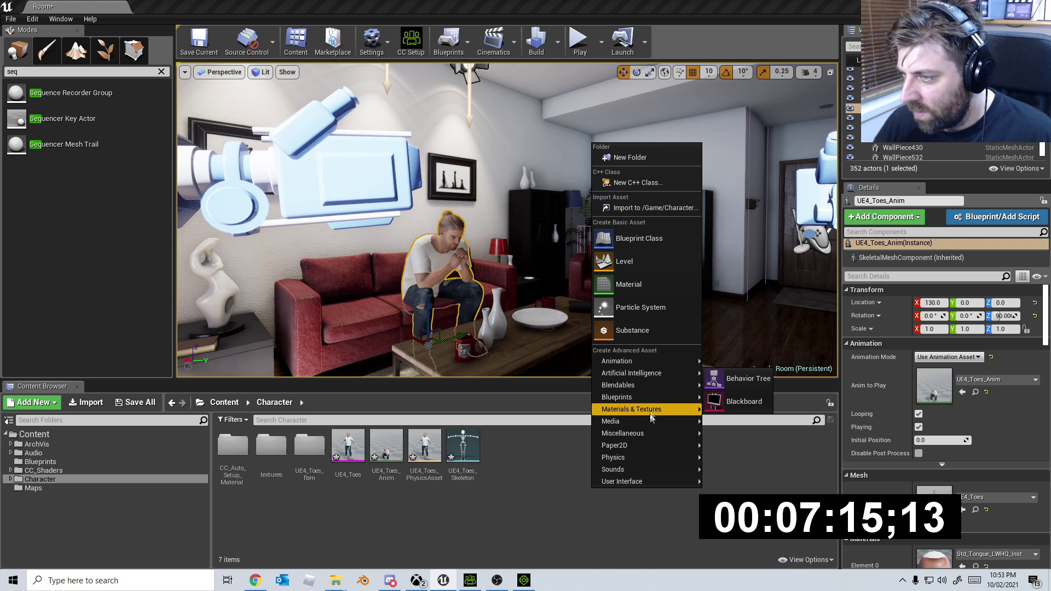
{"action": "mouse_move", "coordinate": [651, 420]}
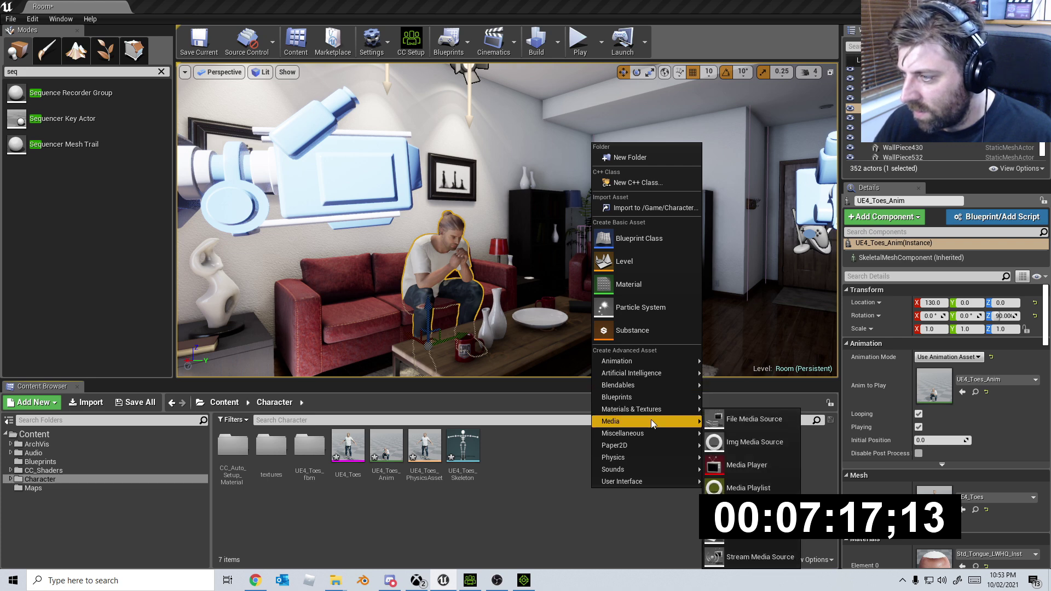
{"action": "left_click", "coordinate": [482, 116]}
{"action": "right_click", "coordinate": [482, 116]}
Create a Level Sequence asset in the Character folder, keeping its default name, and place it in the room near the bookcases.
{"action": "left_click", "coordinate": [674, 428]}
{"action": "right_click", "coordinate": [674, 429]}
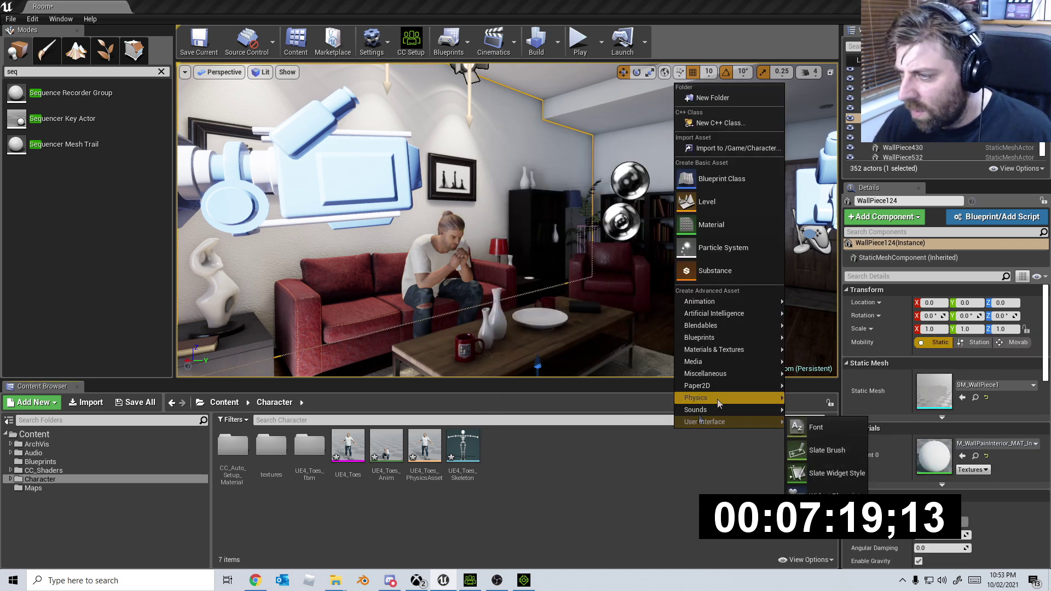
{"action": "mouse_move", "coordinate": [724, 418]}
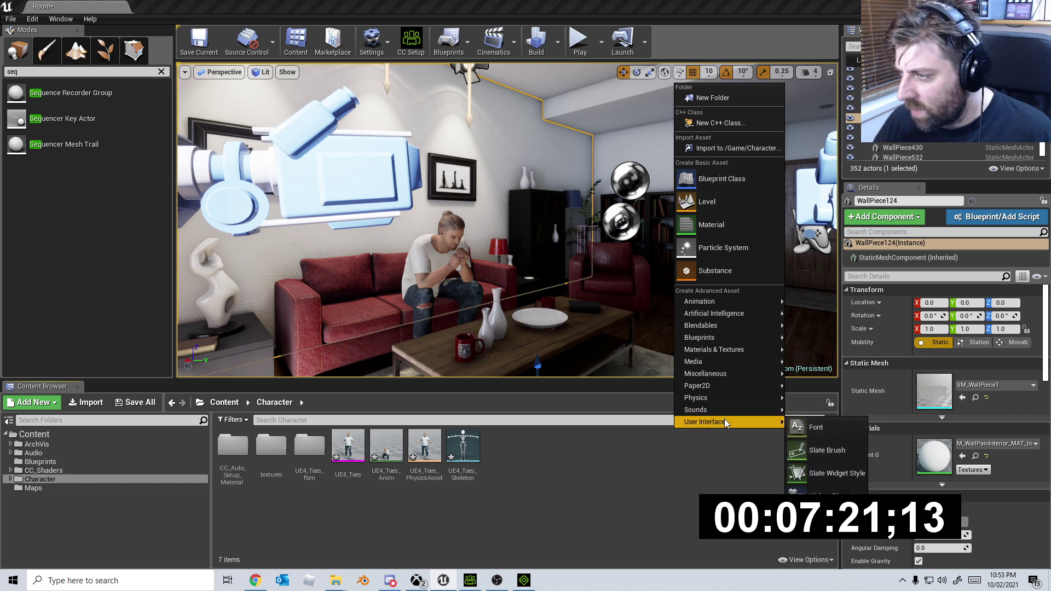
{"action": "mouse_move", "coordinate": [722, 373]}
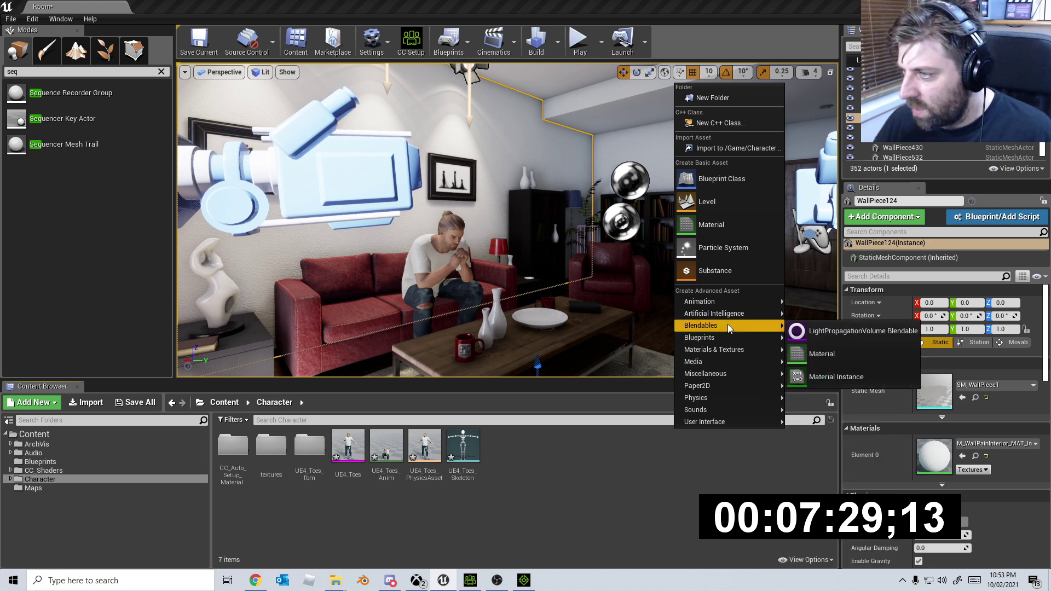
{"action": "mouse_move", "coordinate": [728, 313]}
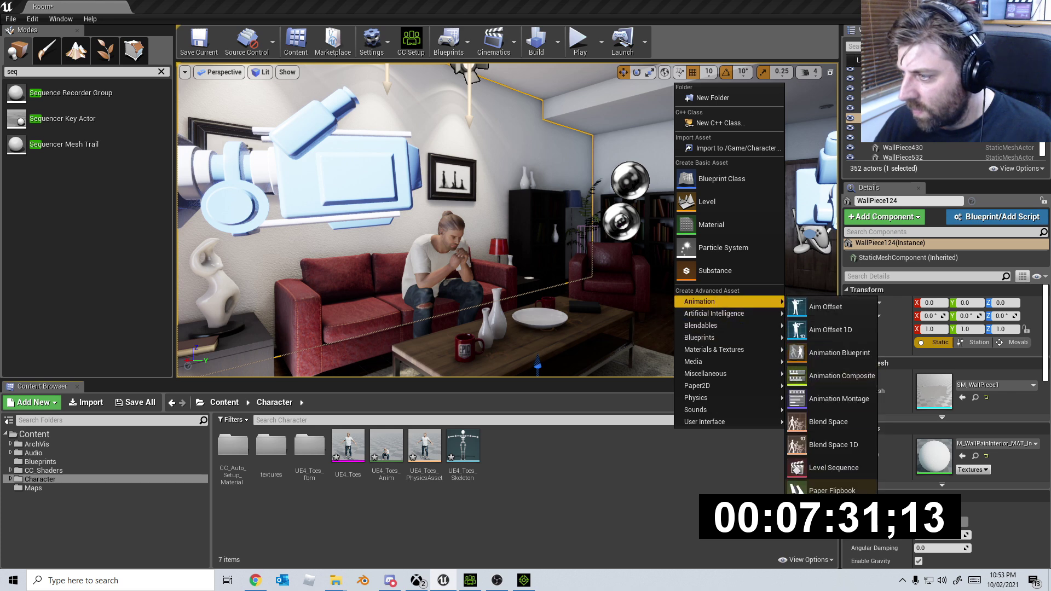
{"action": "left_click", "coordinate": [823, 474]}
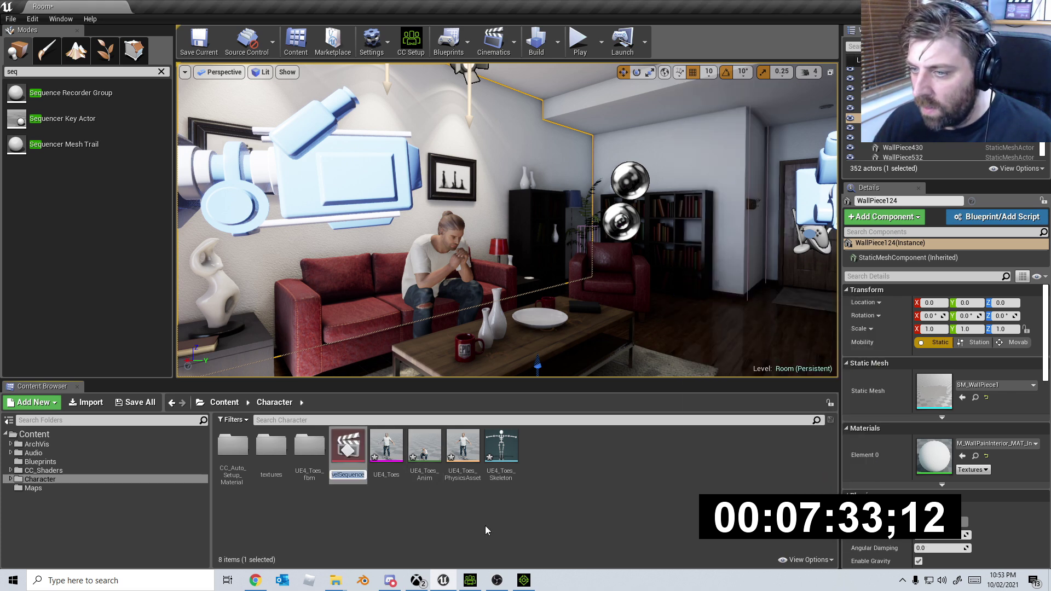
{"action": "left_click_drag", "start_coordinate": [333, 456], "coordinate": [727, 298]}
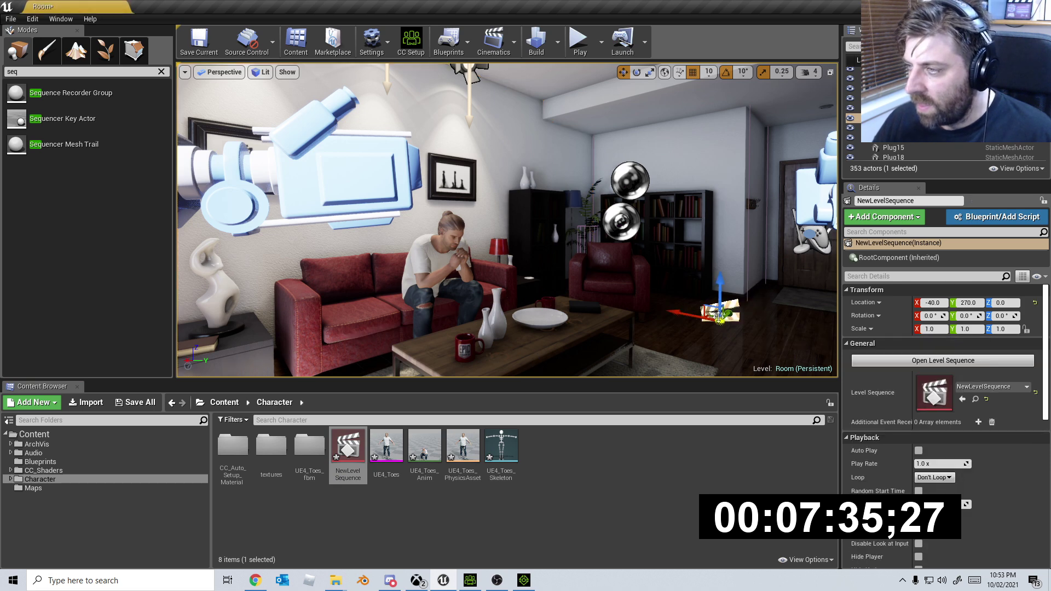
Open the placed level sequence and dock the Sequencer alongside the Content Browser.
{"action": "left_click", "coordinate": [930, 360]}
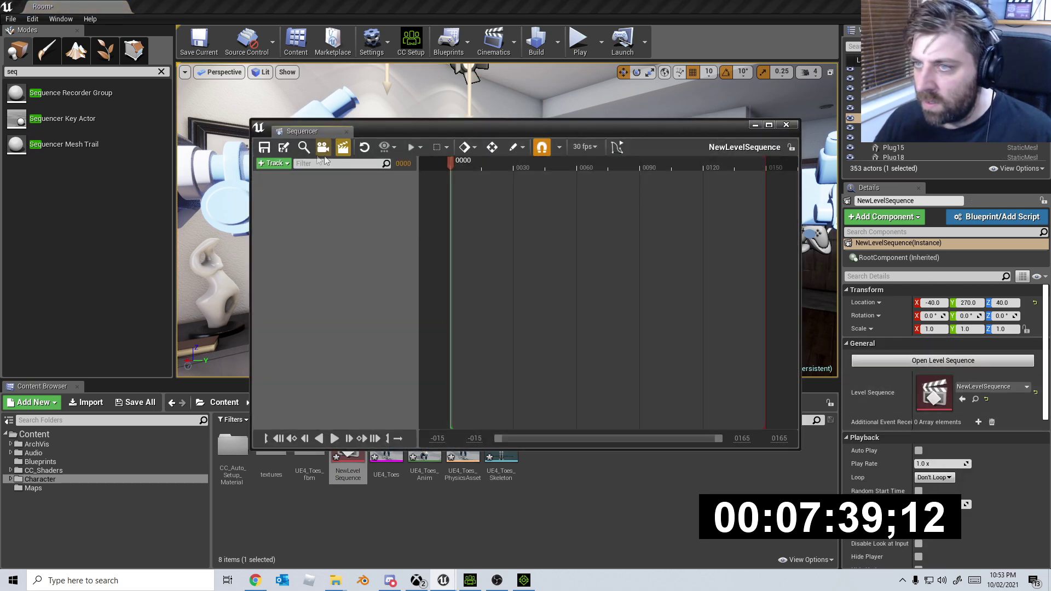
{"action": "left_click_drag", "start_coordinate": [302, 131], "coordinate": [156, 422]}
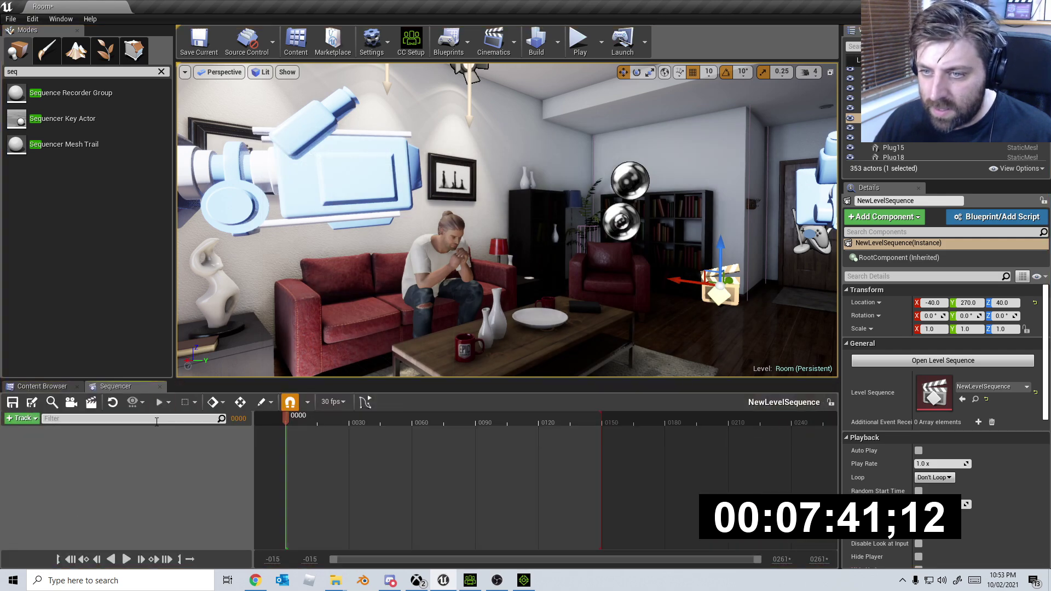
Add the UE4_Toes_Anim actor to the level sequence and scrub the playhead around the start of the timeline.
{"action": "right_click_drag", "start_coordinate": [507, 219], "coordinate": [528, 220]}
{"action": "left_click", "coordinate": [34, 419]}
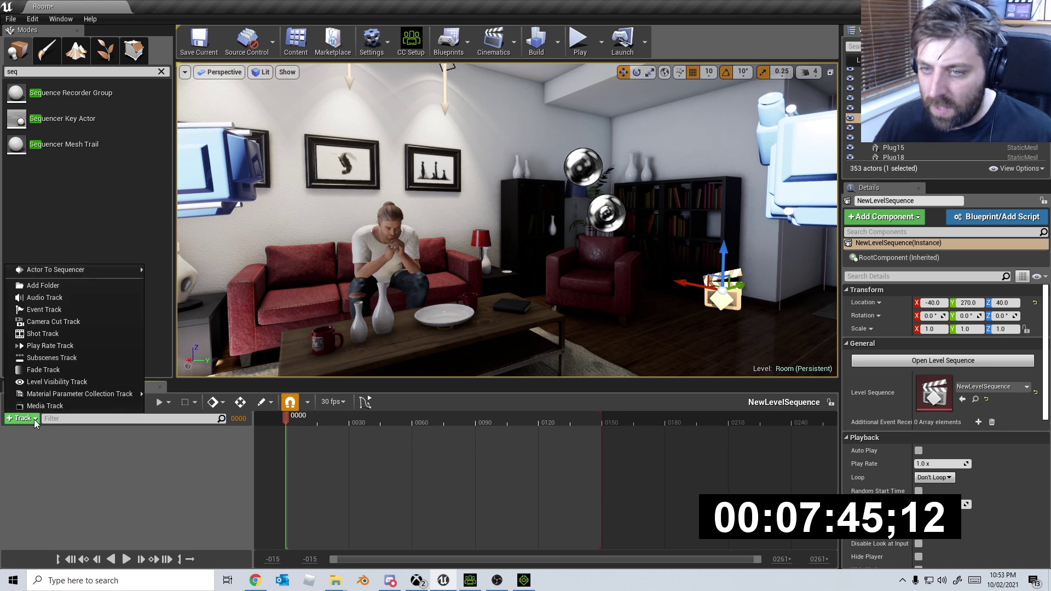
{"action": "mouse_move", "coordinate": [77, 271]}
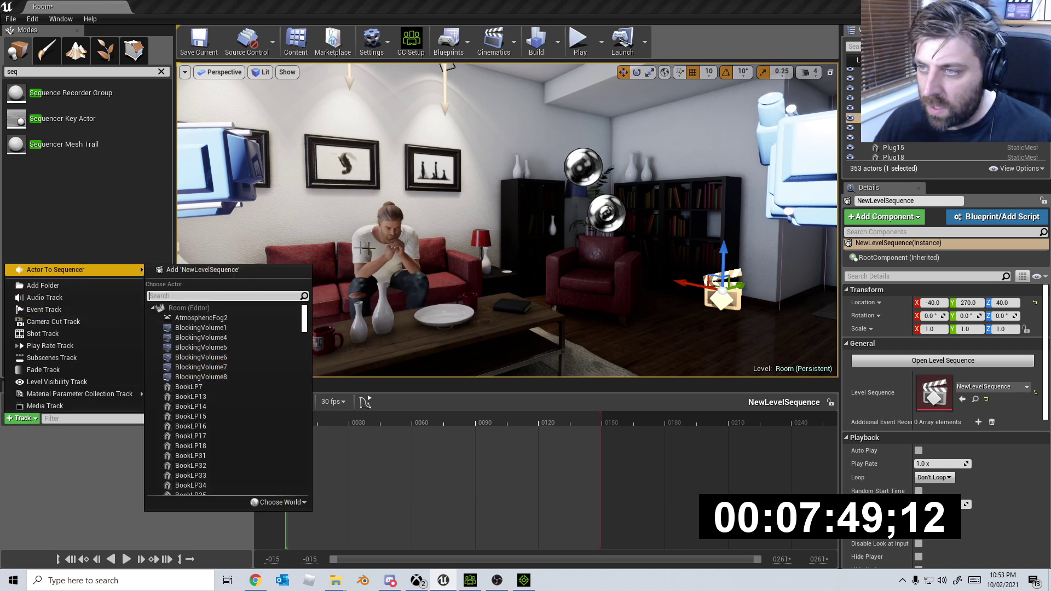
{"action": "type", "text": "ue"}
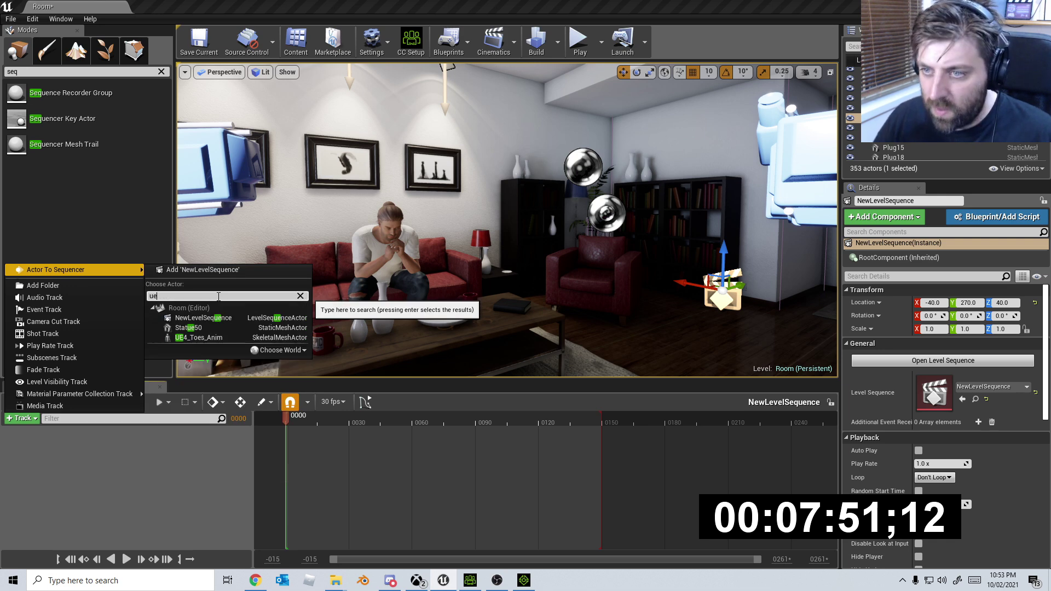
{"action": "left_click", "coordinate": [208, 339]}
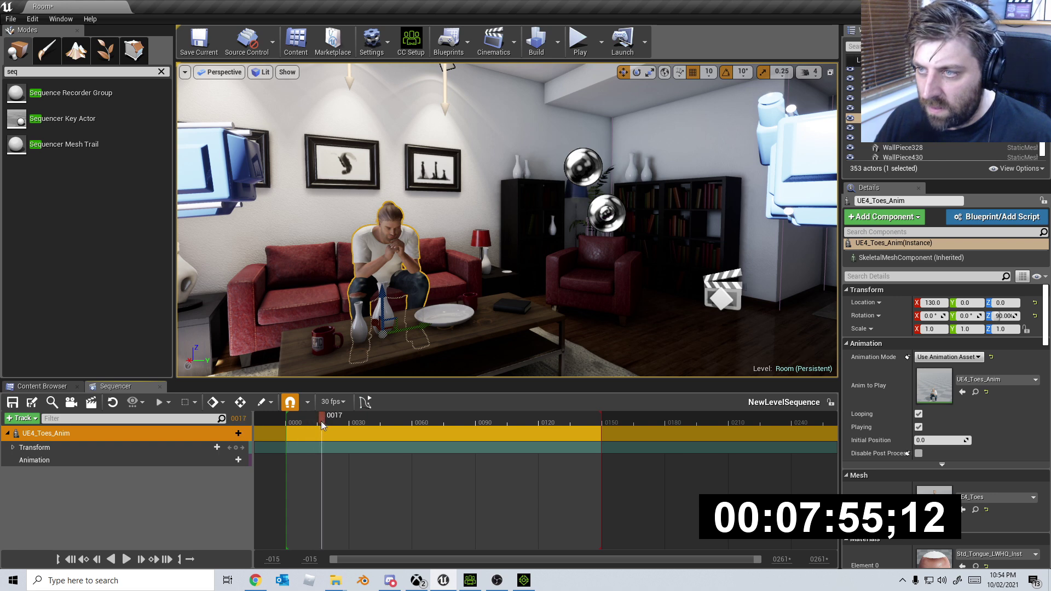
{"action": "left_click_drag", "start_coordinate": [255, 416], "coordinate": [293, 415]}
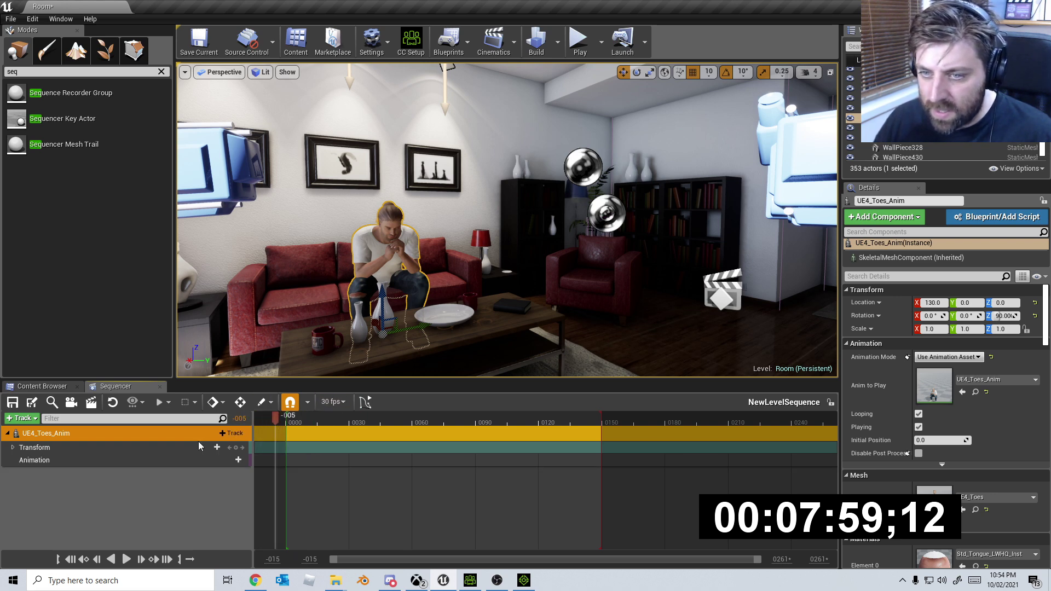
Add the UE4_Toes_Anim sequence to the character's Animation track and scrub the playhead along the timeline.
{"action": "left_click", "coordinate": [219, 459]}
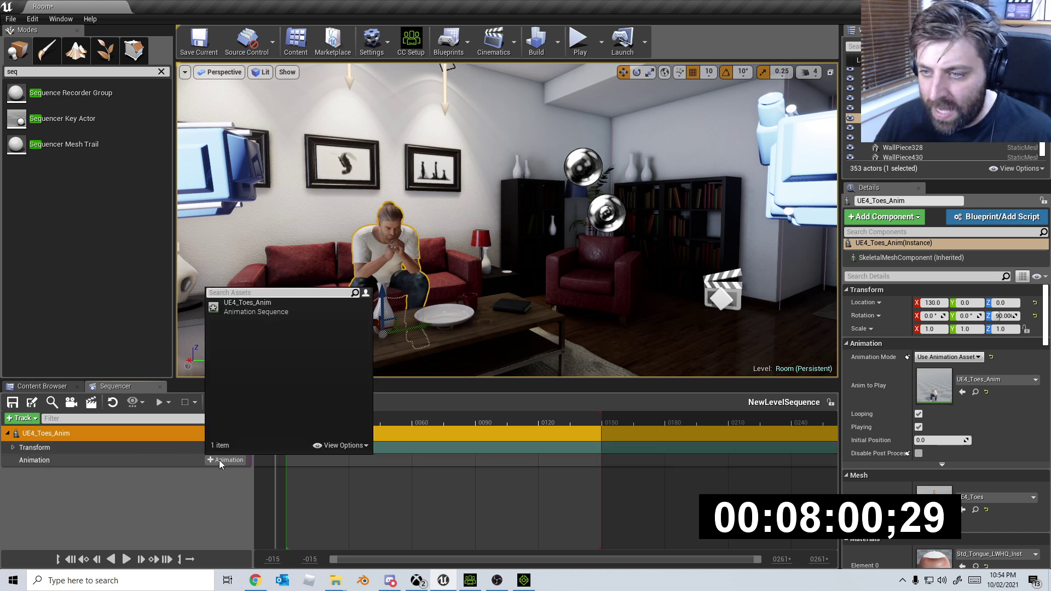
{"action": "left_click", "coordinate": [234, 316]}
{"action": "left_click", "coordinate": [248, 317]}
{"action": "mouse_move", "coordinate": [306, 461]}
{"action": "left_mouse_down"}
{"action": "mouse_move", "coordinate": [323, 462]}
{"action": "mouse_move", "coordinate": [312, 461]}
{"action": "left_mouse_up"}
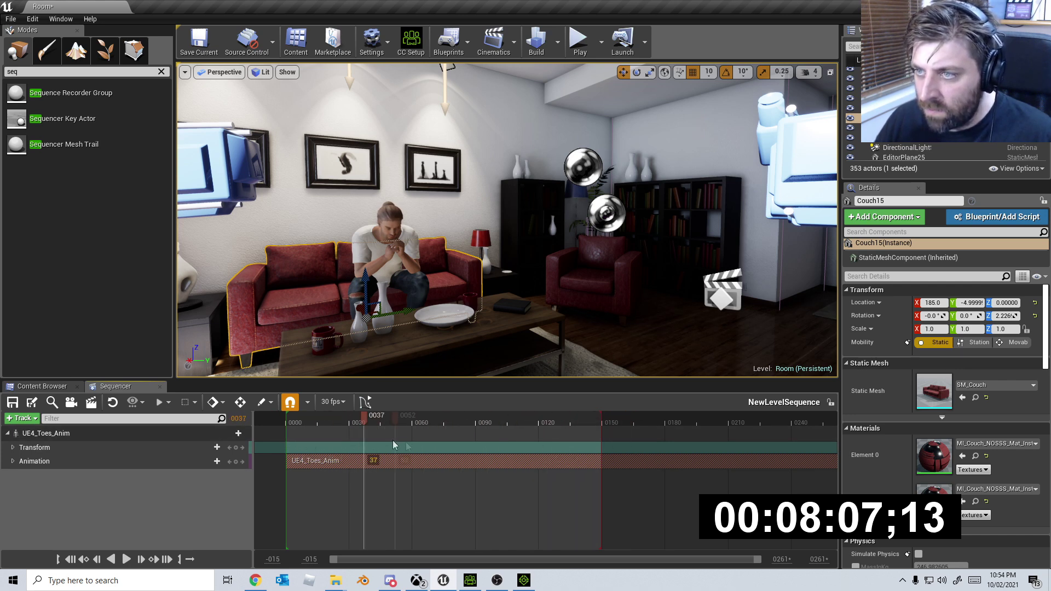
Add CameraActor1 to the level sequence through an actor search for "cam".
{"action": "left_click", "coordinate": [244, 186]}
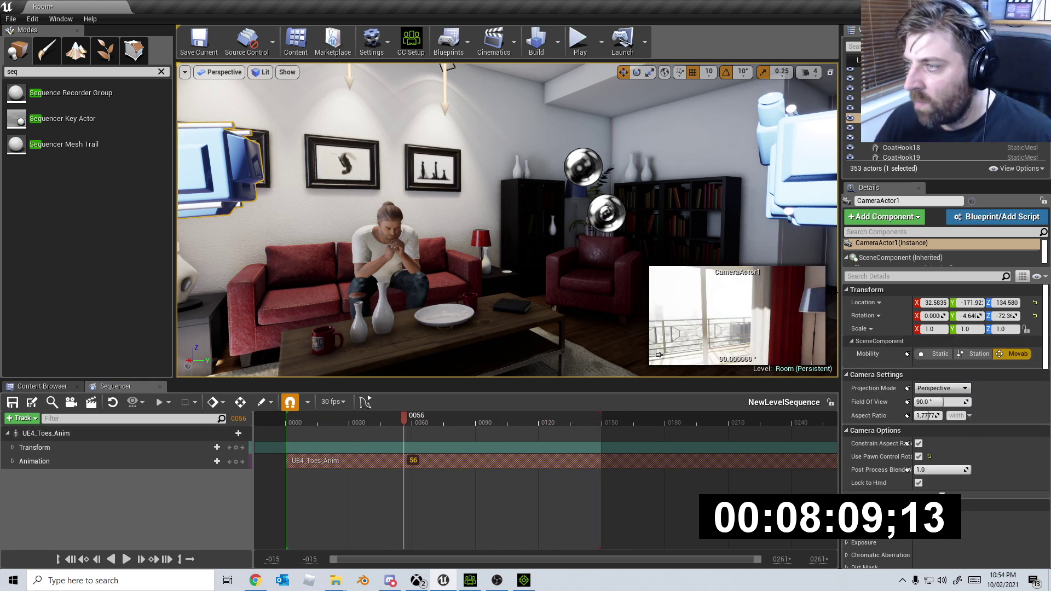
{"action": "left_click", "coordinate": [31, 419]}
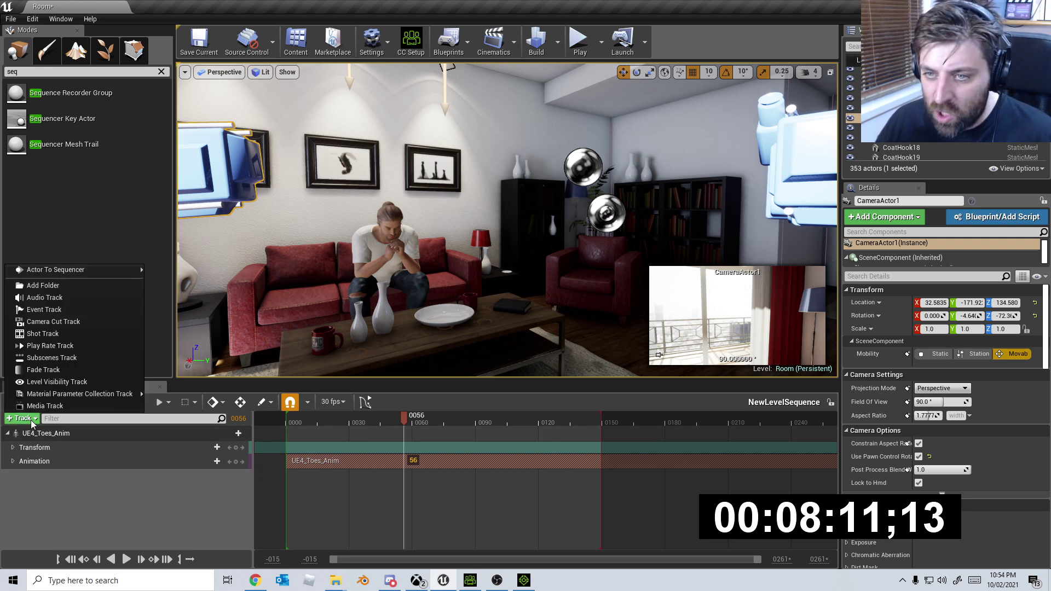
{"action": "left_click", "coordinate": [126, 520]}
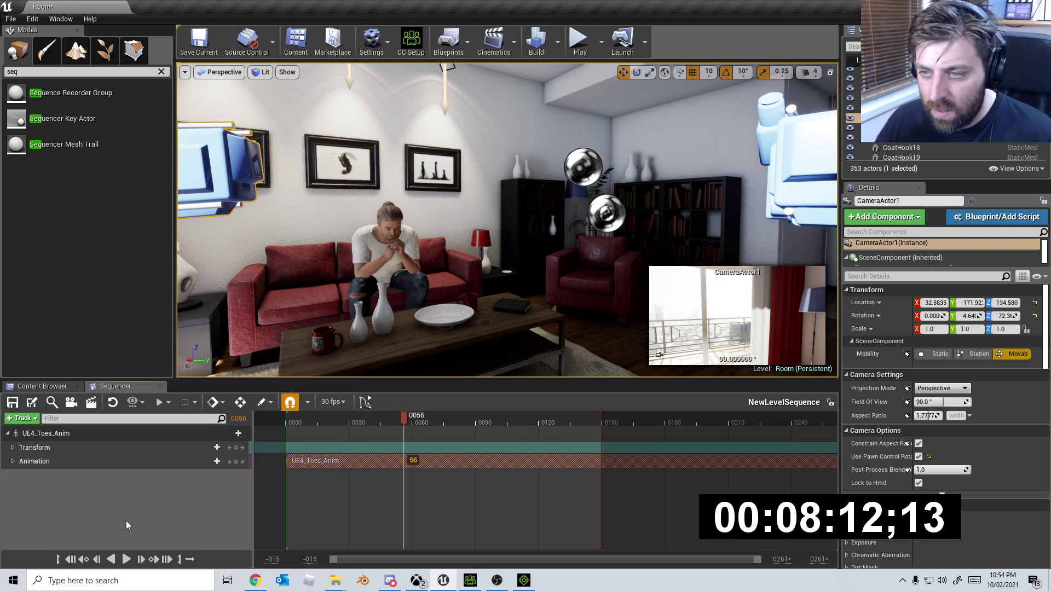
{"action": "left_click", "coordinate": [234, 433]}
{"action": "left_click", "coordinate": [38, 511]}
{"action": "left_click", "coordinate": [8, 434]}
{"action": "left_click", "coordinate": [24, 418]}
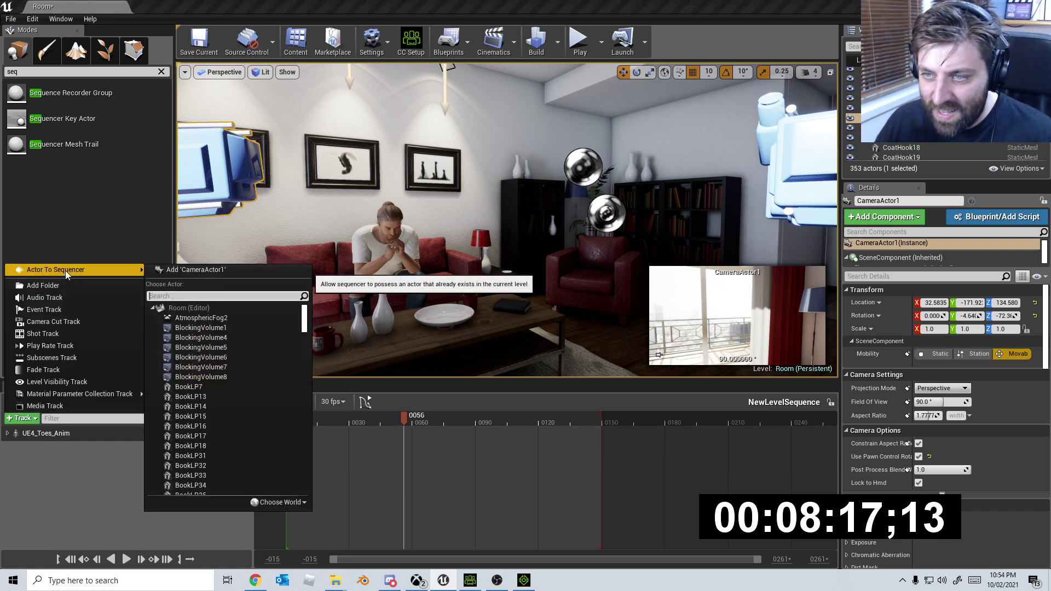
{"action": "type", "text": "cam"}
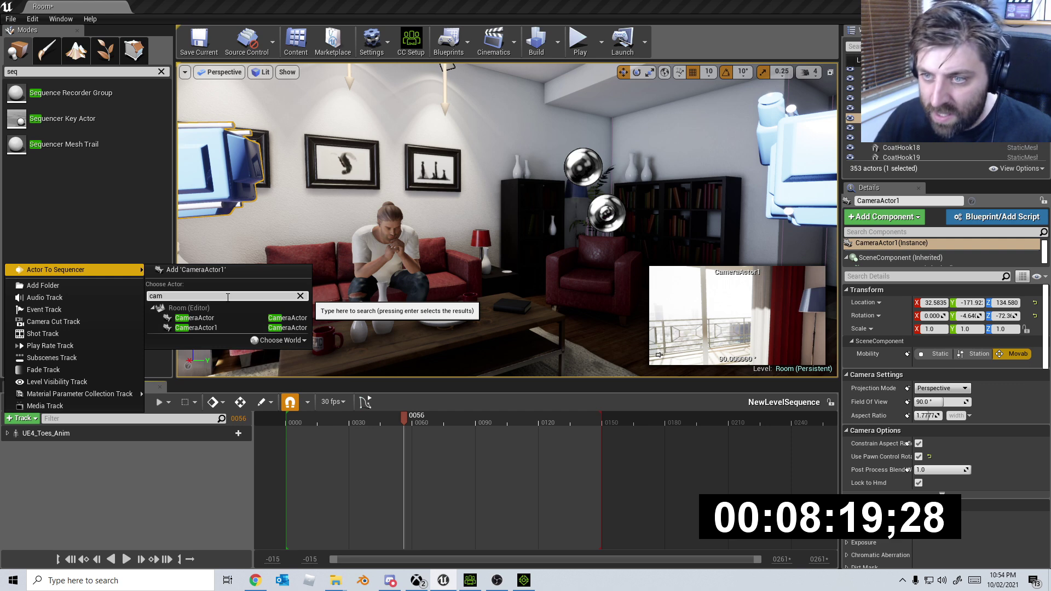
{"action": "left_click", "coordinate": [222, 327]}
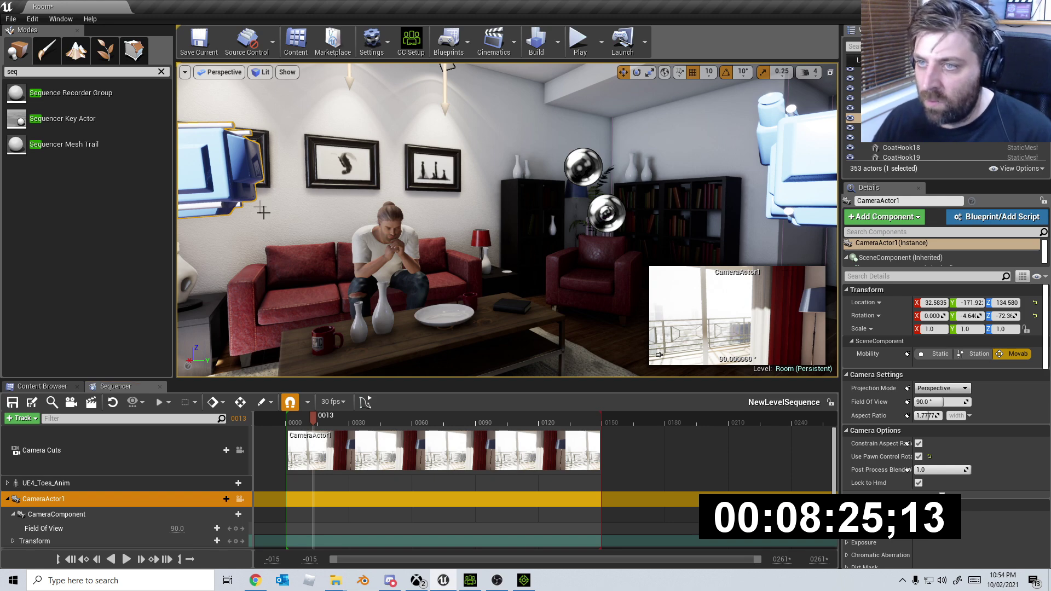
Move CameraActor1 to about Y -51.9 and Z 94.6 and rotate it to face the character on the sofa.
{"action": "key", "text": "s"}
{"action": "right_click_drag", "start_coordinate": [328, 189], "coordinate": [328, 189]}
{"action": "key", "text": "e"}
{"action": "key", "text": "w"}
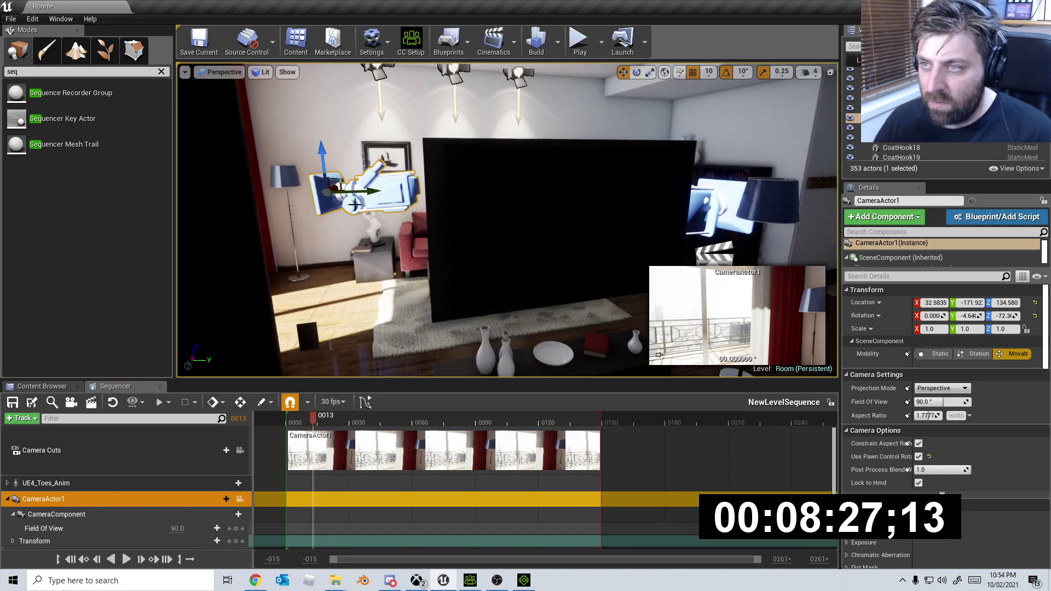
{"action": "mouse_move", "coordinate": [366, 195]}
{"action": "left_mouse_down"}
{"action": "mouse_move", "coordinate": [483, 193]}
{"action": "mouse_move", "coordinate": [381, 197]}
{"action": "left_mouse_up"}
{"action": "key", "text": "e"}
{"action": "key", "text": "w"}
{"action": "right_click_drag", "start_coordinate": [383, 197], "coordinate": [402, 197]}
{"action": "key", "text": "w"}
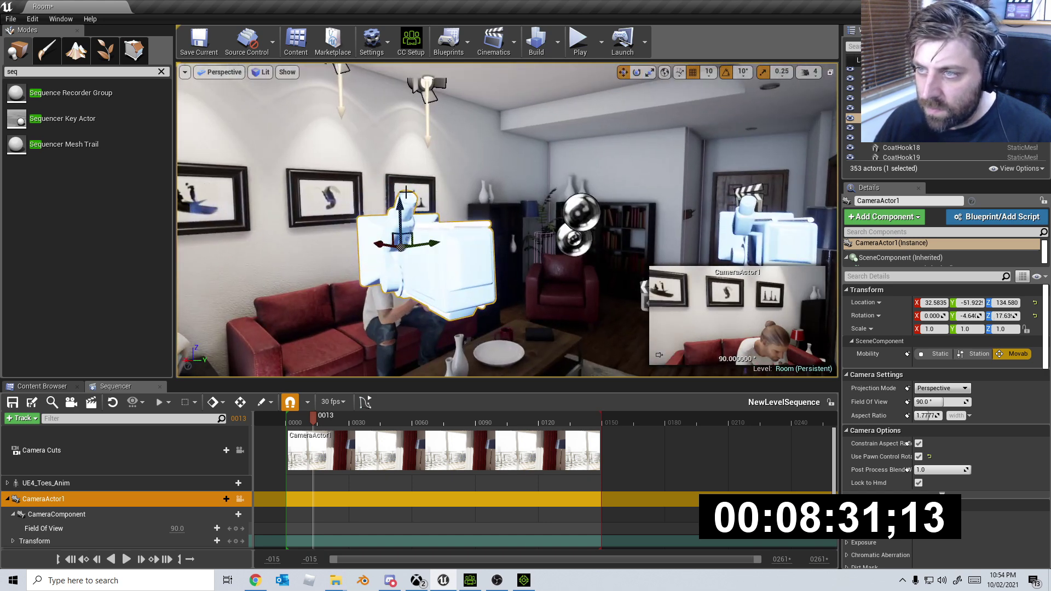
{"action": "left_click_drag", "start_coordinate": [401, 196], "coordinate": [403, 265]}
{"action": "key", "text": "e"}
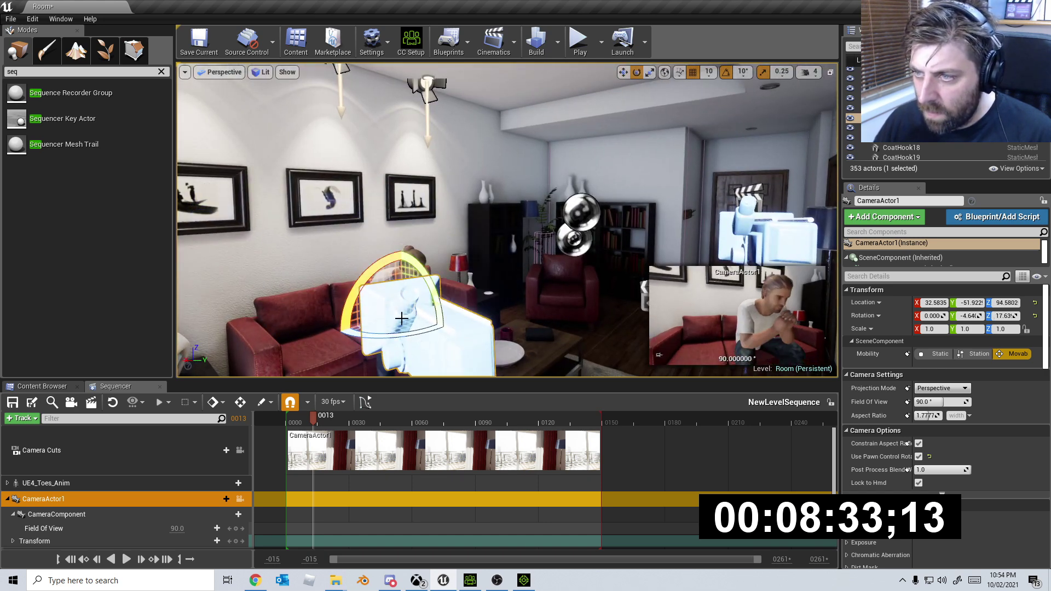
{"action": "left_click_drag", "start_coordinate": [437, 303], "coordinate": [367, 296]}
{"action": "right_click_drag", "start_coordinate": [441, 262], "coordinate": [520, 317]}
Rotate CameraActor, the camera on the doorway side of the room, to a Z rotation of about -42° facing the sofa.
{"action": "left_click", "coordinate": [664, 146]}
{"action": "key", "text": "w"}
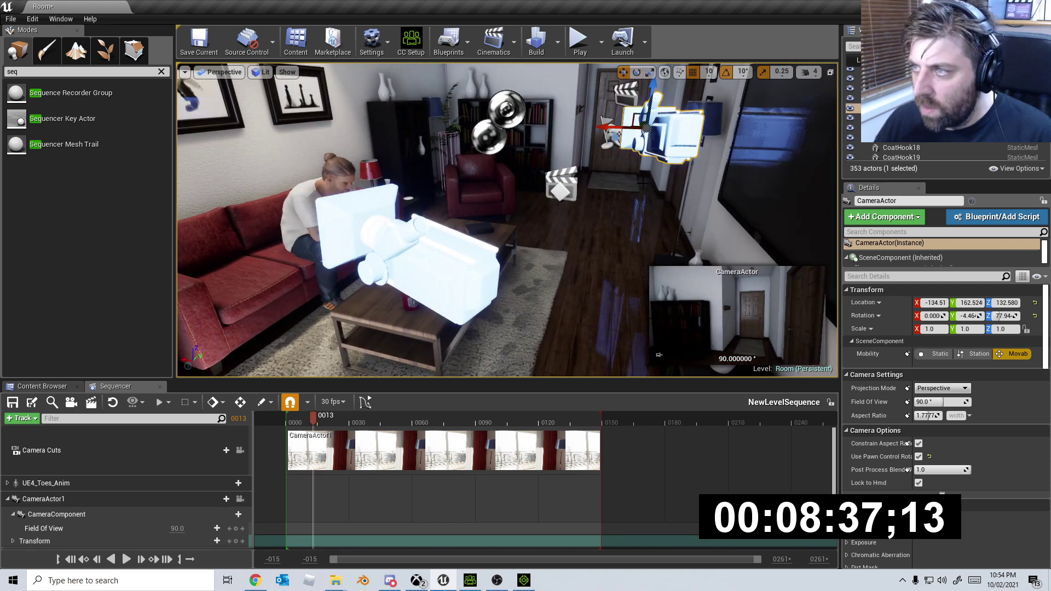
{"action": "key", "text": "e"}
{"action": "left_click_drag", "start_coordinate": [618, 129], "coordinate": [555, 165]}
{"action": "right_click_drag", "start_coordinate": [556, 165], "coordinate": [528, 172]}
Replace CameraActor1 with CameraActor in the level sequence, with a transform key at frame 13.
{"action": "key", "text": "w"}
{"action": "key", "text": "s"}
{"action": "left_click", "coordinate": [542, 179]}
{"action": "key", "text": "Delete"}
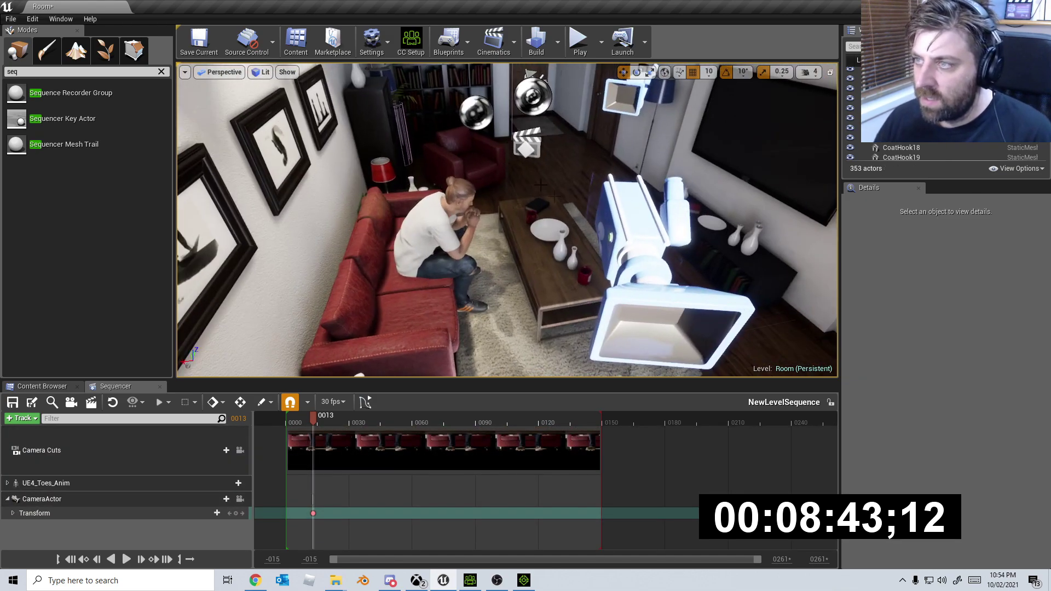
Slide CameraActor across the room towards the sofa side, to about X 35.5.
{"action": "left_click", "coordinate": [541, 185]}
{"action": "left_click", "coordinate": [608, 226]}
{"action": "right_click_drag", "start_coordinate": [608, 226], "coordinate": [591, 207]}
{"action": "key", "text": "d"}
{"action": "left_click", "coordinate": [610, 149]}
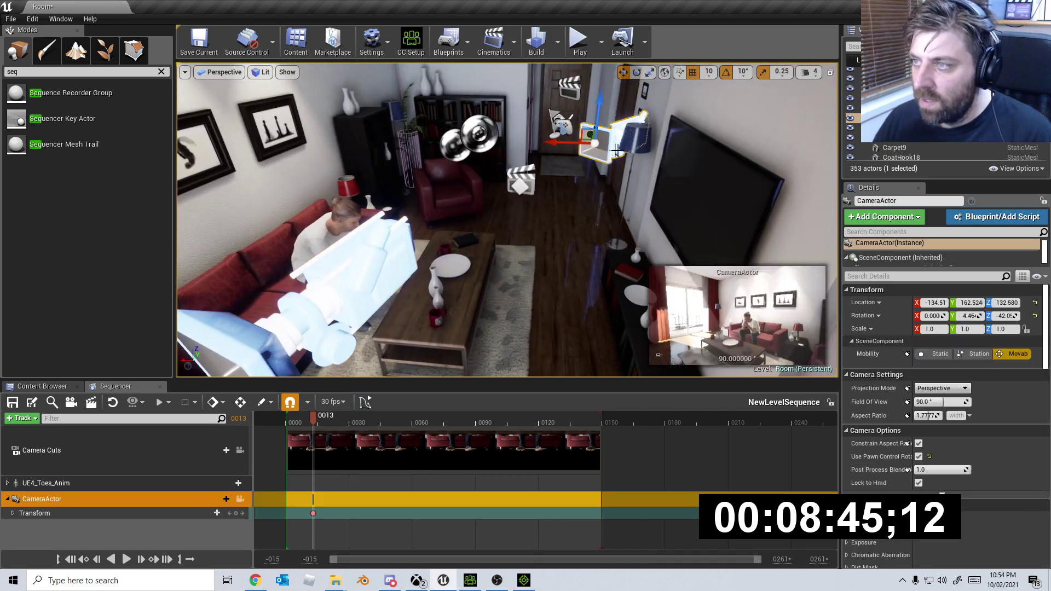
{"action": "left_click_drag", "start_coordinate": [564, 144], "coordinate": [432, 139]}
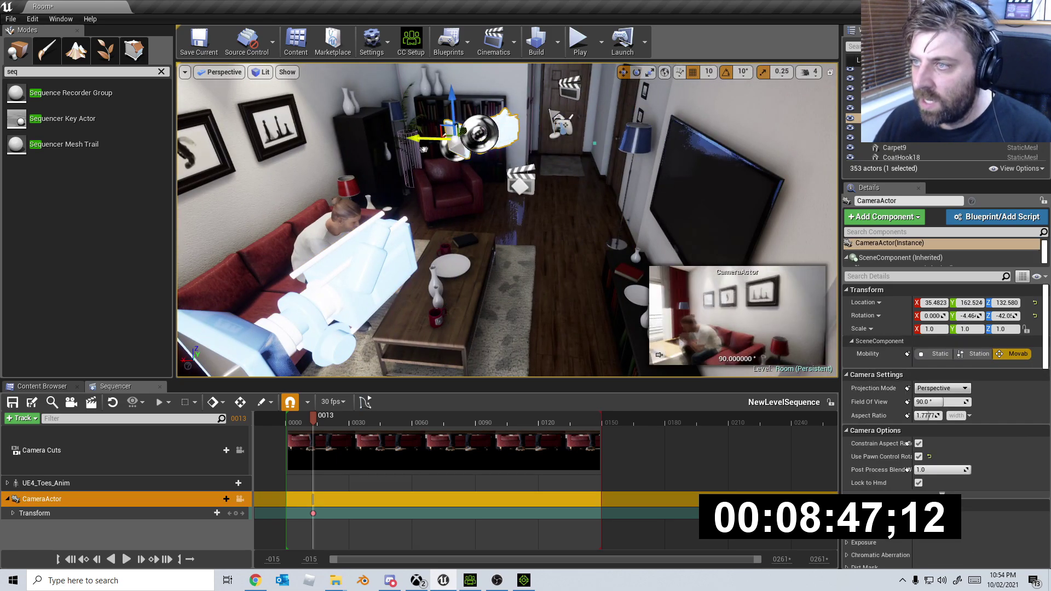
{"action": "key", "text": "w"}
{"action": "right_click_drag", "start_coordinate": [432, 138], "coordinate": [394, 145]}
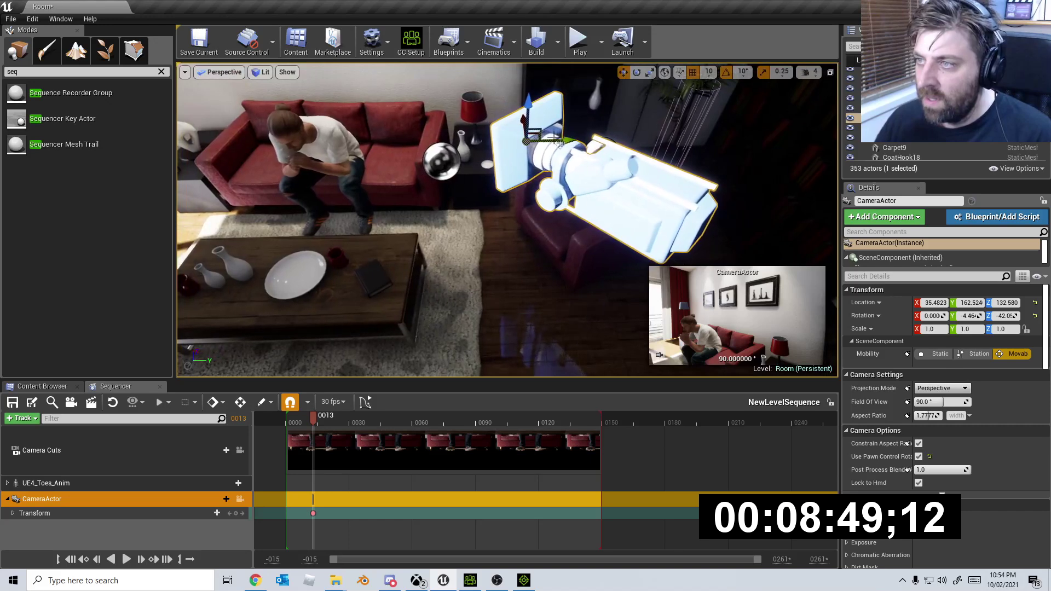
Reposition CameraActor at about X -4.5, Y 112.5, Z 102.6 with a Z rotation of about -62° towards the seated character.
{"action": "left_click_drag", "start_coordinate": [575, 158], "coordinate": [225, 159]}
{"action": "key", "text": "w"}
{"action": "right_click_drag", "start_coordinate": [225, 164], "coordinate": [66, 170]}
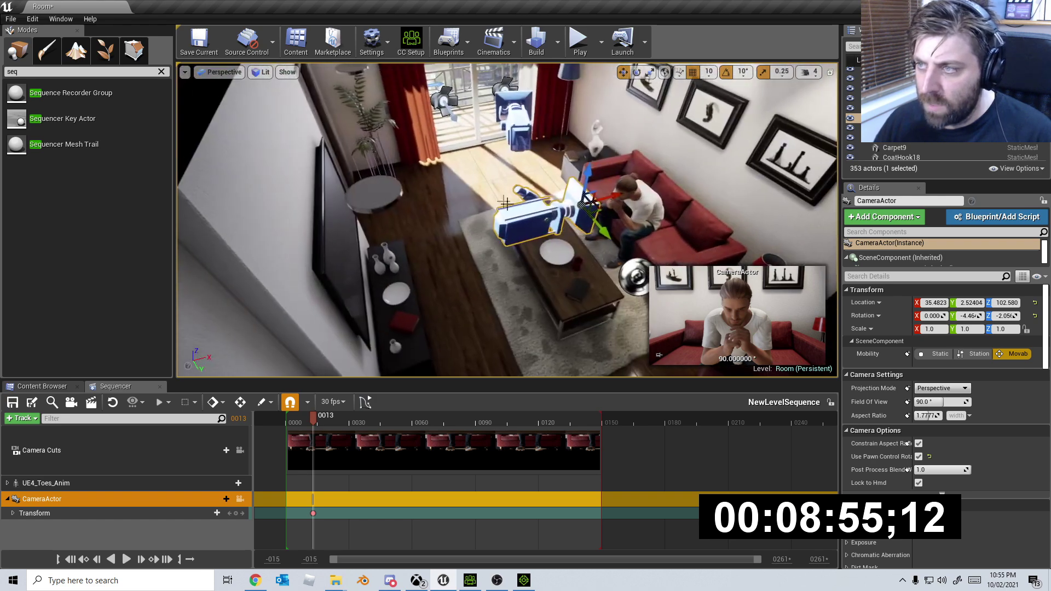
{"action": "left_click_drag", "start_coordinate": [608, 193], "coordinate": [643, 369]}
{"action": "right_click_drag", "start_coordinate": [525, 241], "coordinate": [651, 210]}
{"action": "right_click_drag", "start_coordinate": [658, 355], "coordinate": [544, 313]}
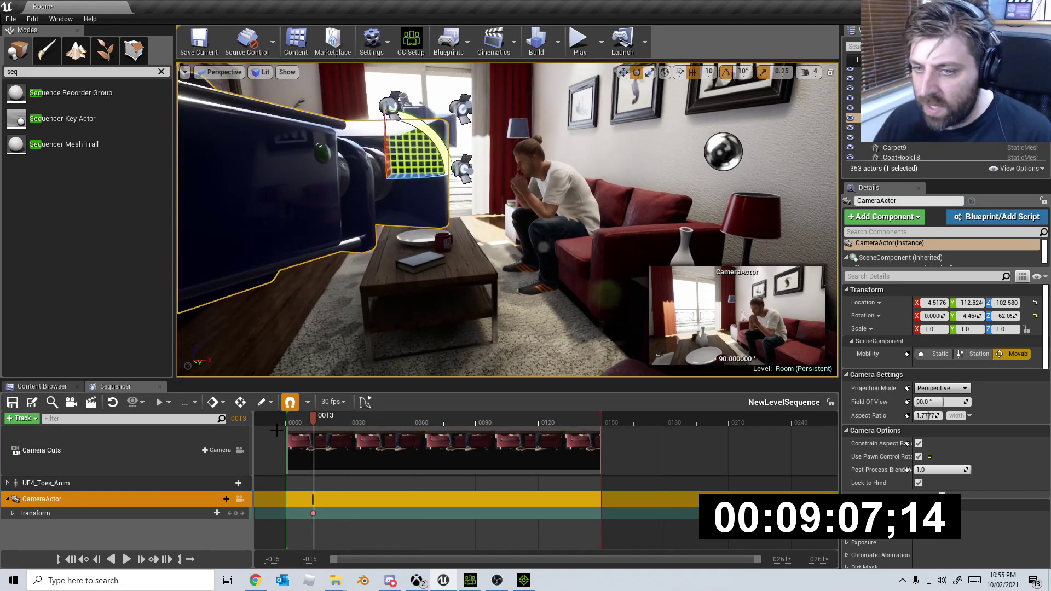
Set the playhead to frame 6 and lock CameraActor to the viewport.
{"action": "left_click", "coordinate": [176, 458]}
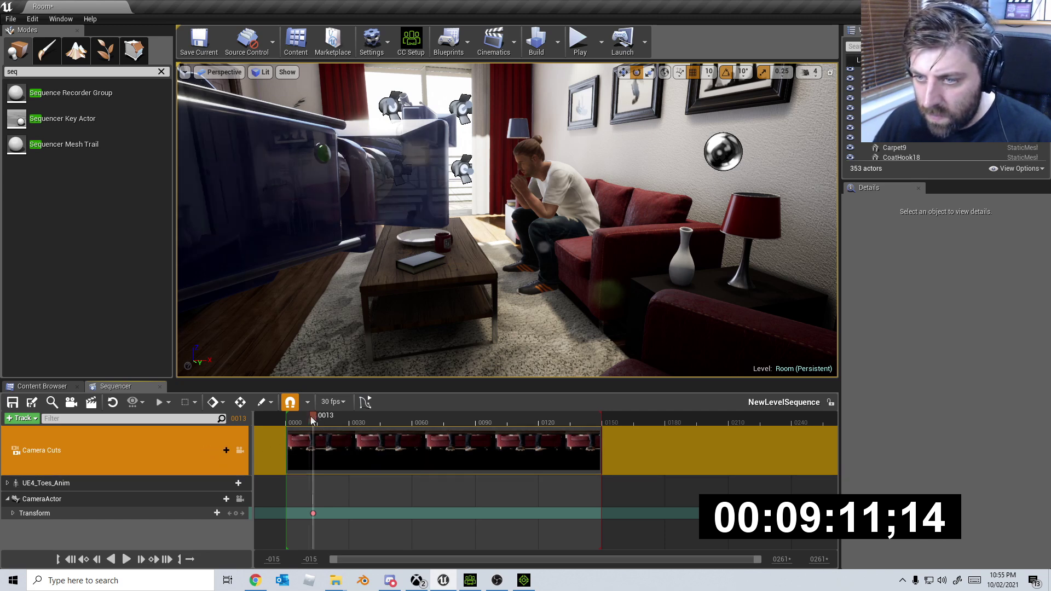
{"action": "left_click_drag", "start_coordinate": [310, 416], "coordinate": [299, 416]}
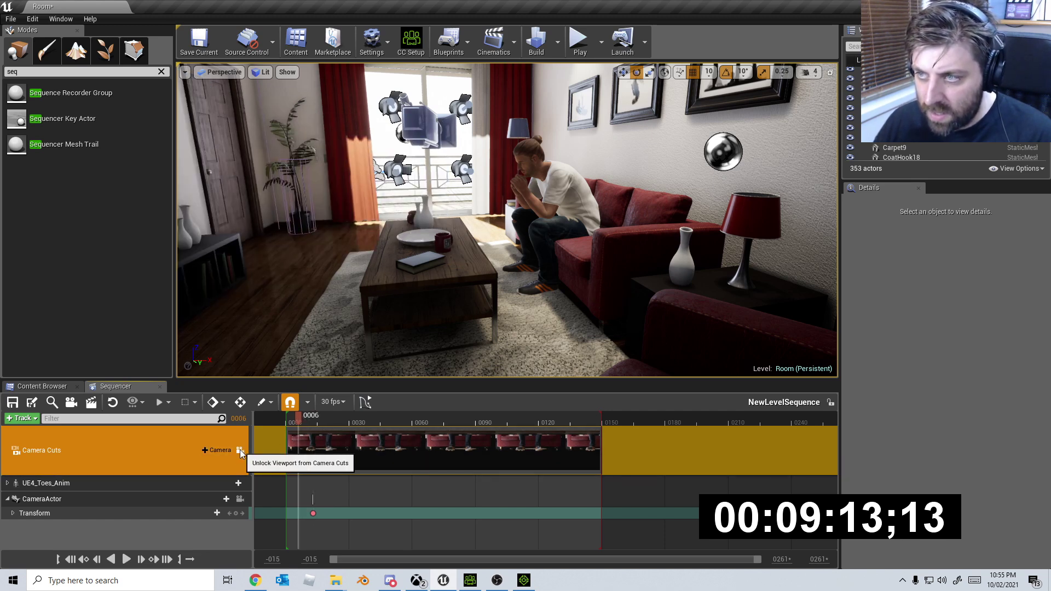
{"action": "left_click", "coordinate": [334, 447]}
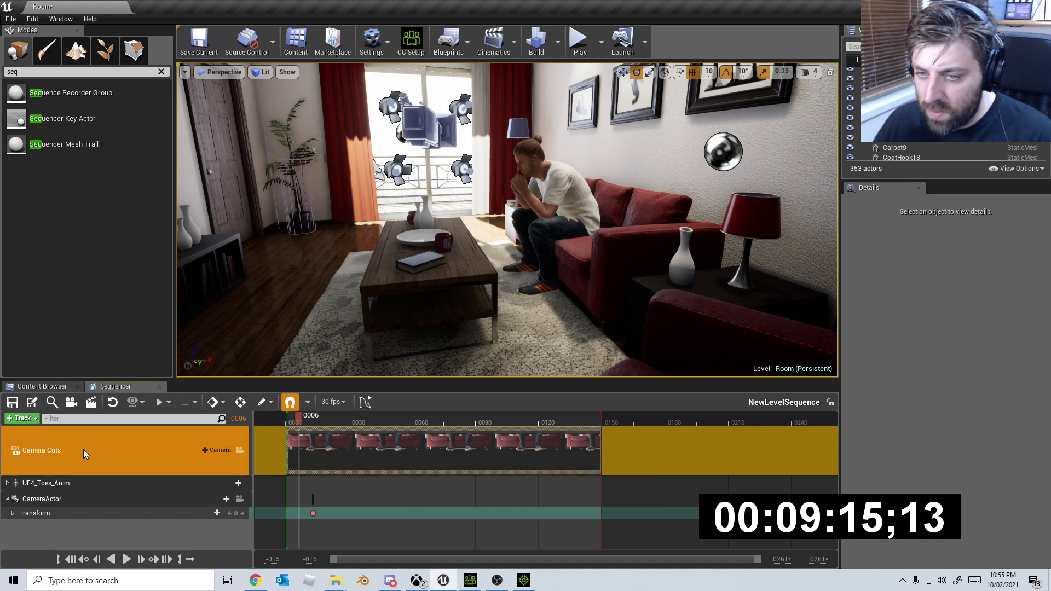
{"action": "left_click", "coordinate": [240, 499]}
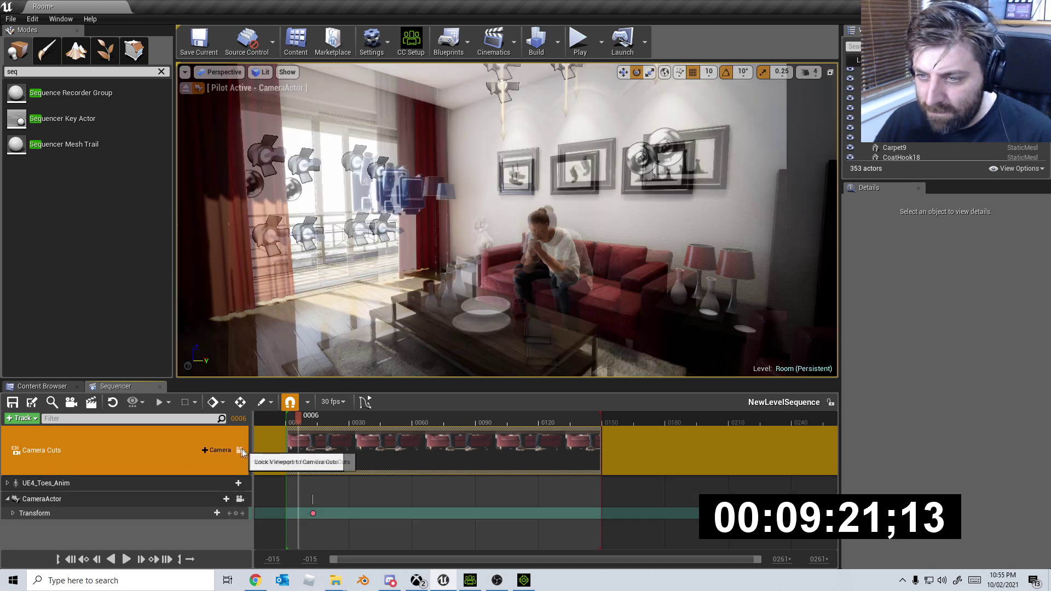
Add CameraActor as the camera cut, stretch it from frame 0 to the sequence's end, and scrub to frame 35.
{"action": "left_click", "coordinate": [221, 452]}
{"action": "left_click", "coordinate": [241, 487]}
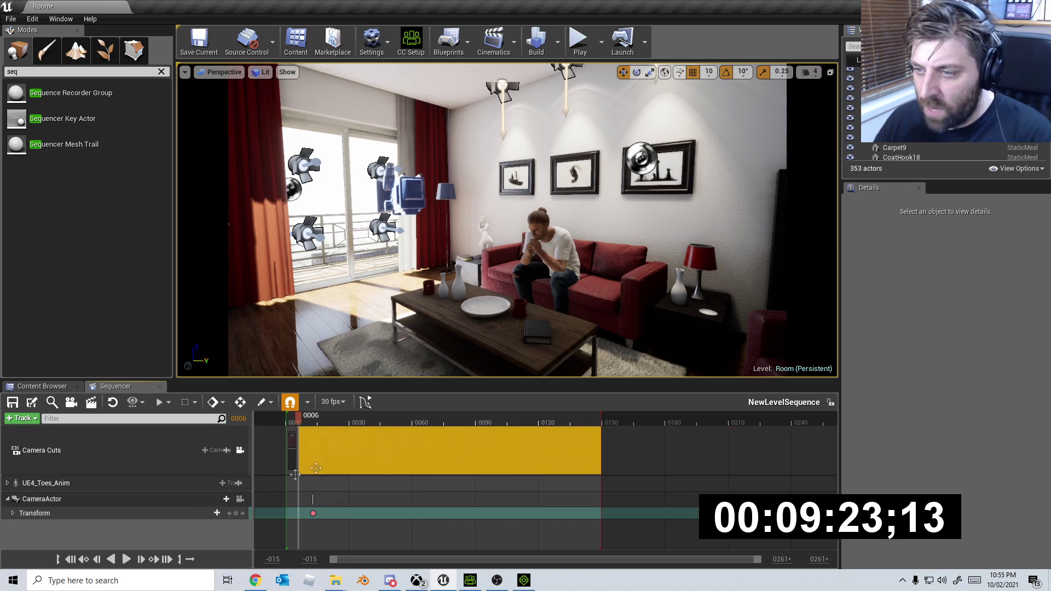
{"action": "left_click_drag", "start_coordinate": [348, 451], "coordinate": [335, 450]}
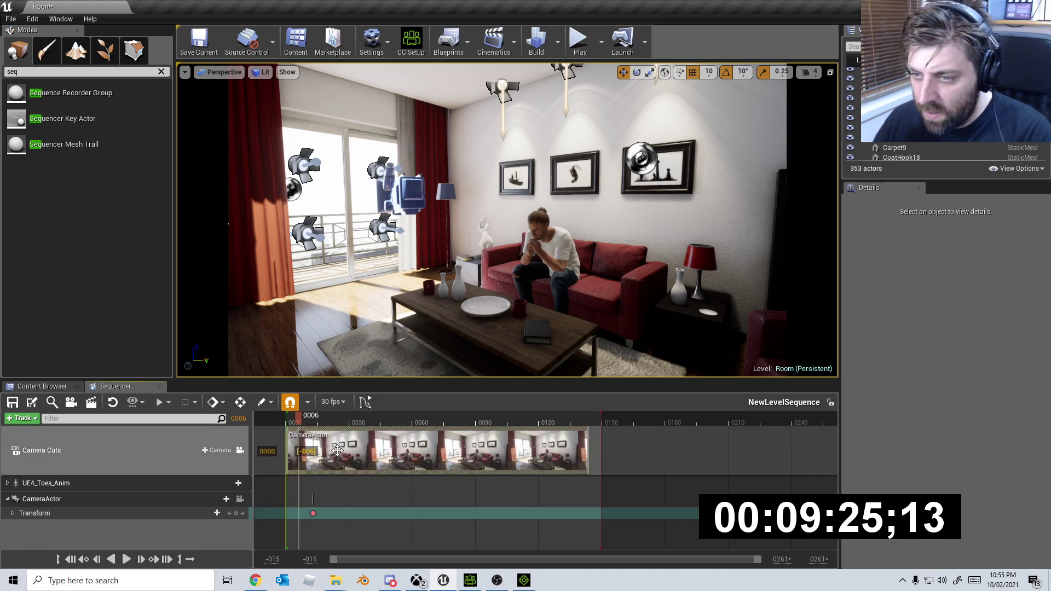
{"action": "left_click_drag", "start_coordinate": [588, 453], "coordinate": [600, 453]}
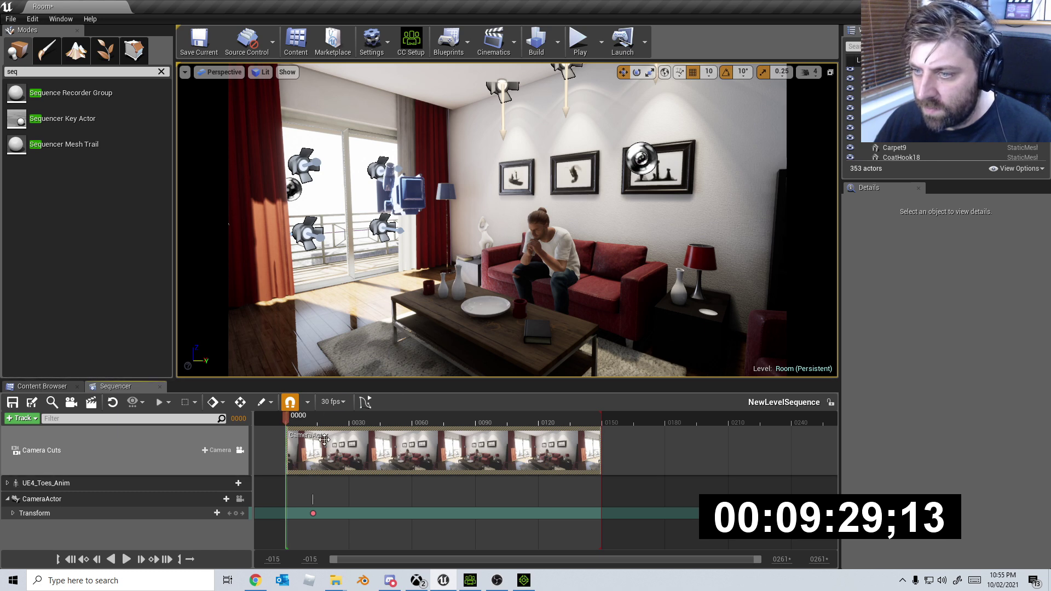
{"action": "left_click", "coordinate": [347, 422]}
{"action": "left_click", "coordinate": [360, 422]}
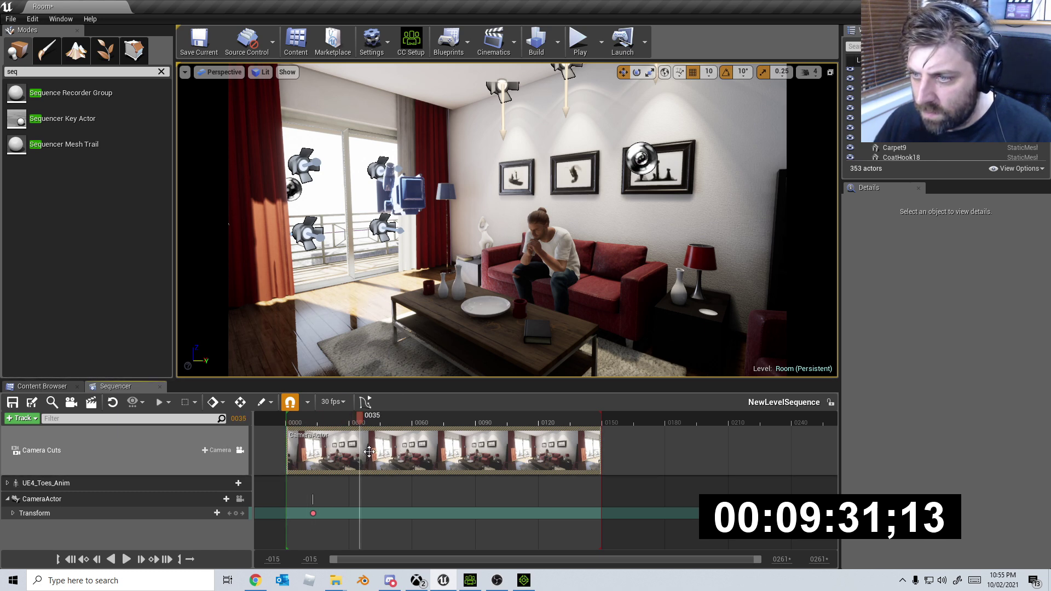
Unlock the viewport from the camera cuts and switch the transform gizmo to local coordinates with CameraActor selected.
{"action": "left_click", "coordinate": [240, 450]}
{"action": "right_click_drag", "start_coordinate": [452, 221], "coordinate": [441, 212]}
{"action": "left_click", "coordinate": [441, 211]}
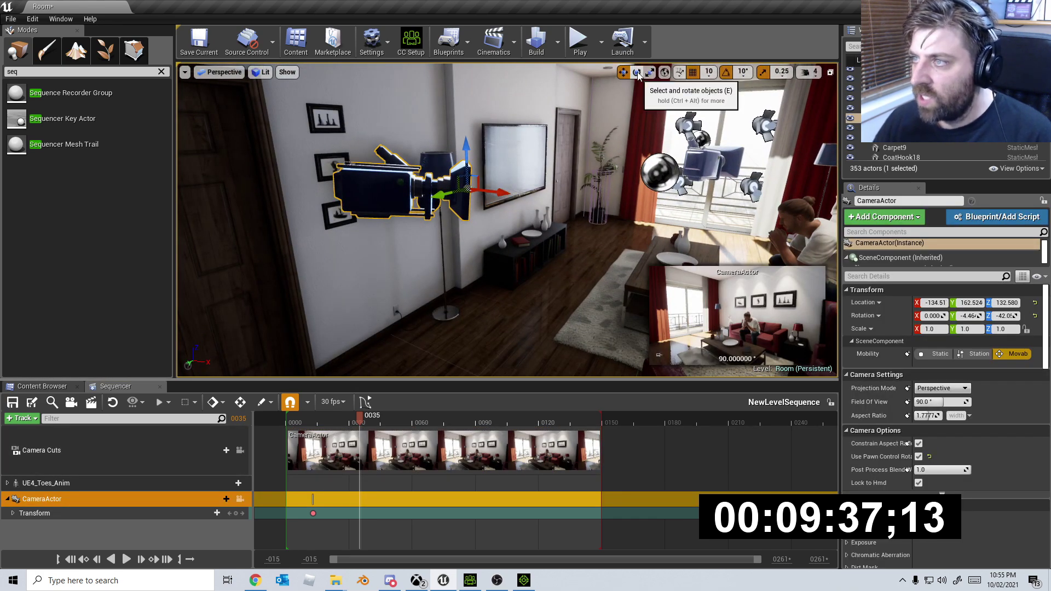
{"action": "left_click", "coordinate": [664, 72]}
Move CameraActor to about X 10.3, Y 72.3, Z 99.4 and rotate it to about -62° around Z, facing the character.
{"action": "left_click_drag", "start_coordinate": [511, 192], "coordinate": [712, 244]}
{"action": "key", "text": "e"}
{"action": "right_click_drag", "start_coordinate": [712, 244], "coordinate": [751, 225]}
{"action": "key", "text": "w"}
{"action": "right_click_drag", "start_coordinate": [530, 253], "coordinate": [526, 253]}
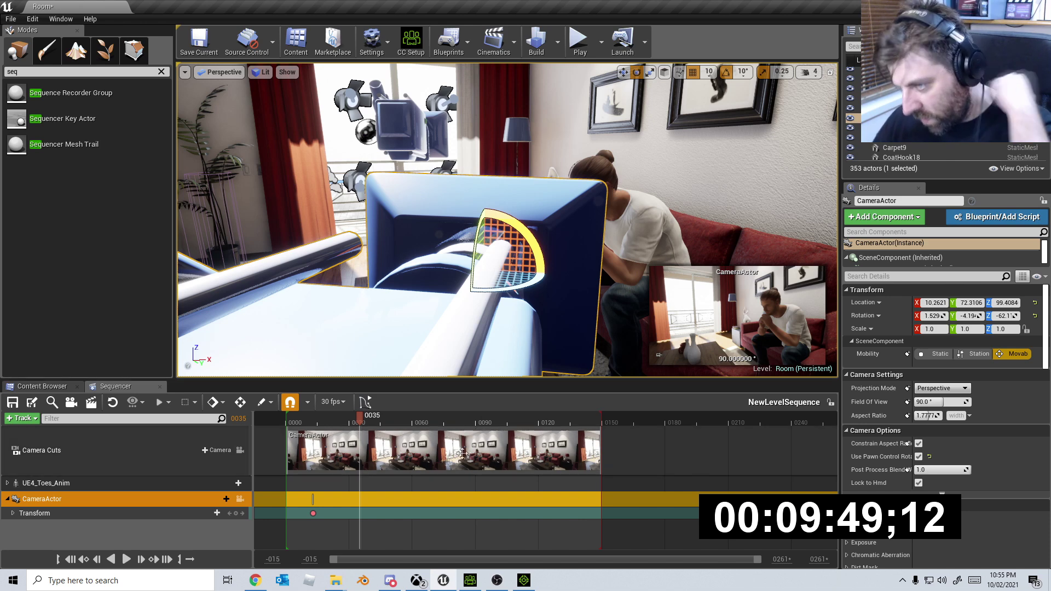
Delete CameraActor's transform key at frame 13 and set the playhead to frame 8.
{"action": "mouse_move", "coordinate": [365, 419]}
{"action": "left_mouse_down"}
{"action": "mouse_move", "coordinate": [289, 420]}
{"action": "mouse_move", "coordinate": [352, 421]}
{"action": "left_mouse_up"}
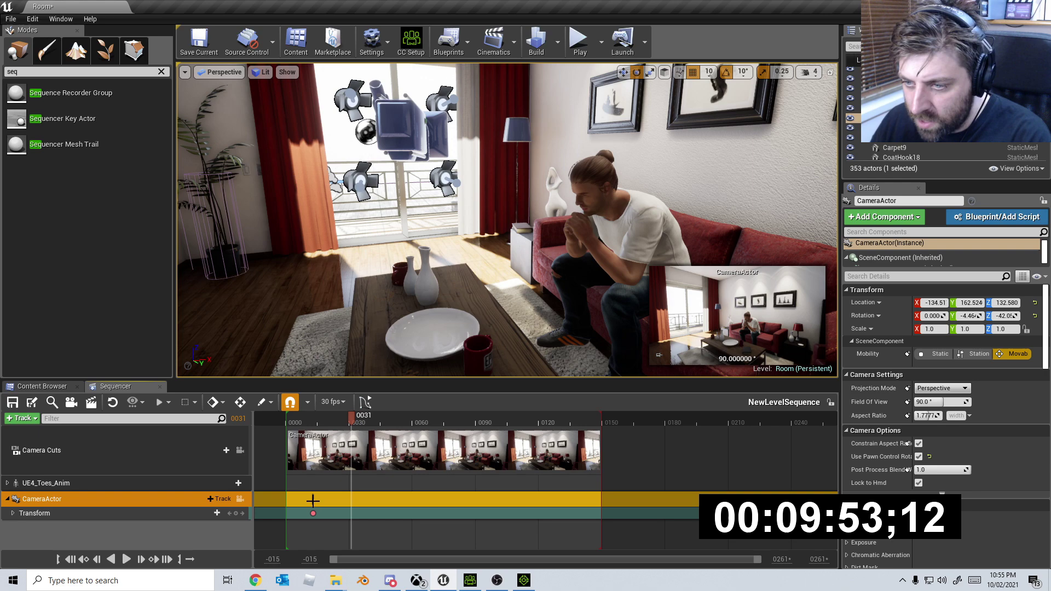
{"action": "left_click", "coordinate": [313, 500]}
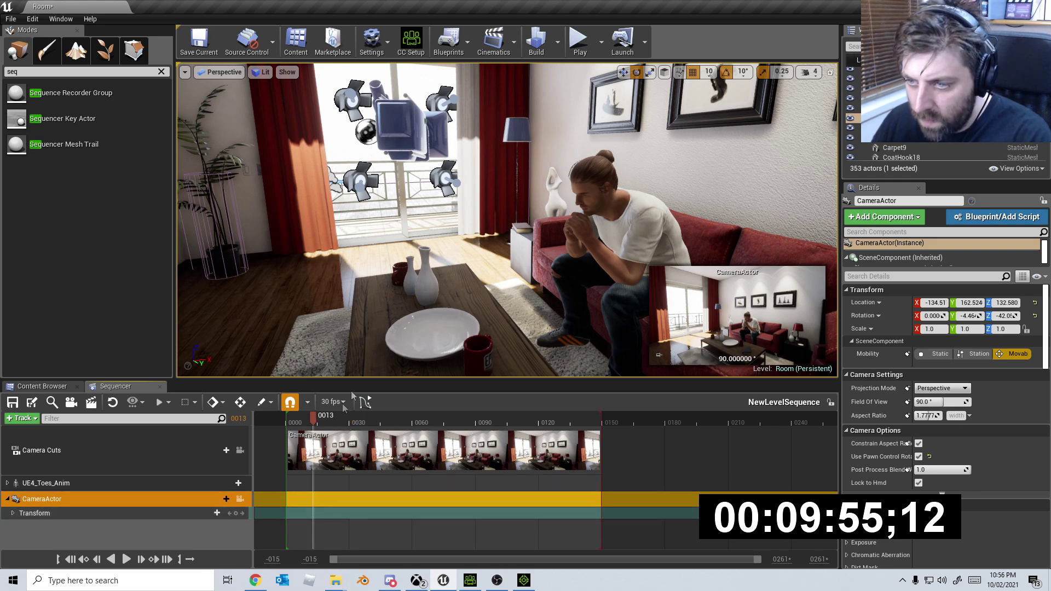
{"action": "left_click_drag", "start_coordinate": [316, 419], "coordinate": [303, 419]}
Move CameraActor near the coffee table at about X 26.2, Y 57.9, Z 117.8, with a Z rotation of about -62°.
{"action": "key", "text": "f"}
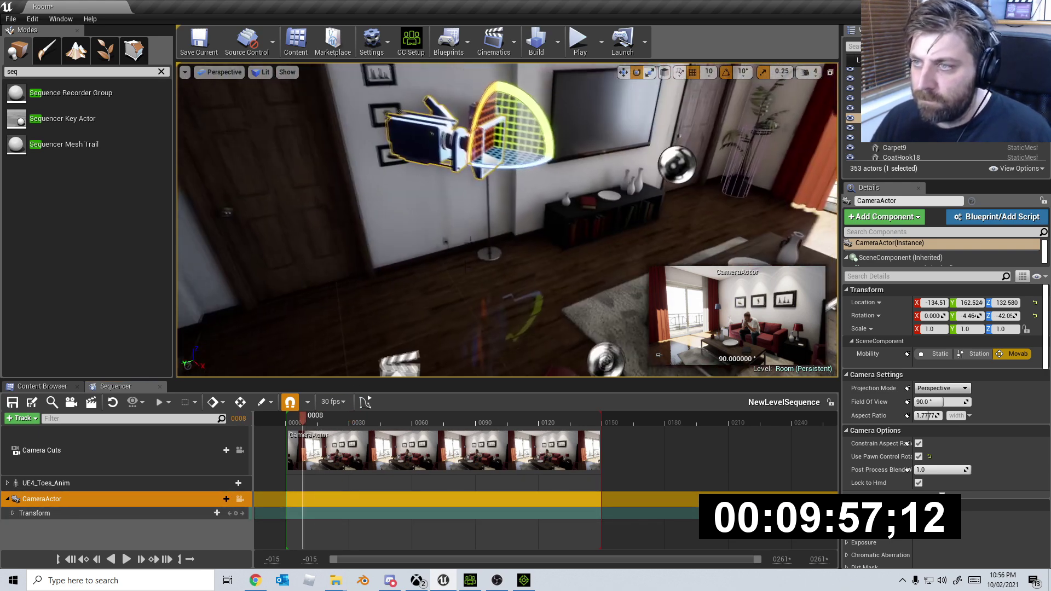
{"action": "left_click_drag", "start_coordinate": [491, 163], "coordinate": [778, 223]}
{"action": "mouse_move", "coordinate": [778, 223]}
{"action": "right_mouse_down"}
{"action": "mouse_move", "coordinate": [826, 223]}
{"action": "mouse_move", "coordinate": [788, 219]}
{"action": "right_mouse_up"}
{"action": "left_click_drag", "start_coordinate": [659, 191], "coordinate": [704, 204]}
{"action": "key", "text": "e"}
{"action": "key", "text": "w"}
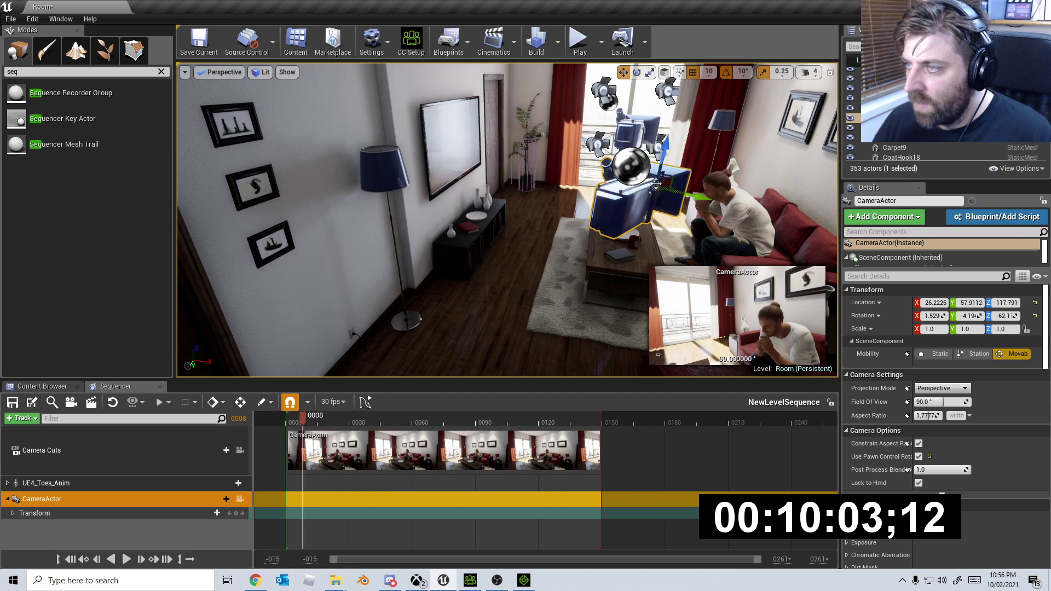
Lower CameraActor to about Z 87.9, set its Y rotation to about 5.8°, and scrub the sequence to frame 110.
{"action": "left_click_drag", "start_coordinate": [666, 142], "coordinate": [663, 175]}
{"action": "key", "text": "e"}
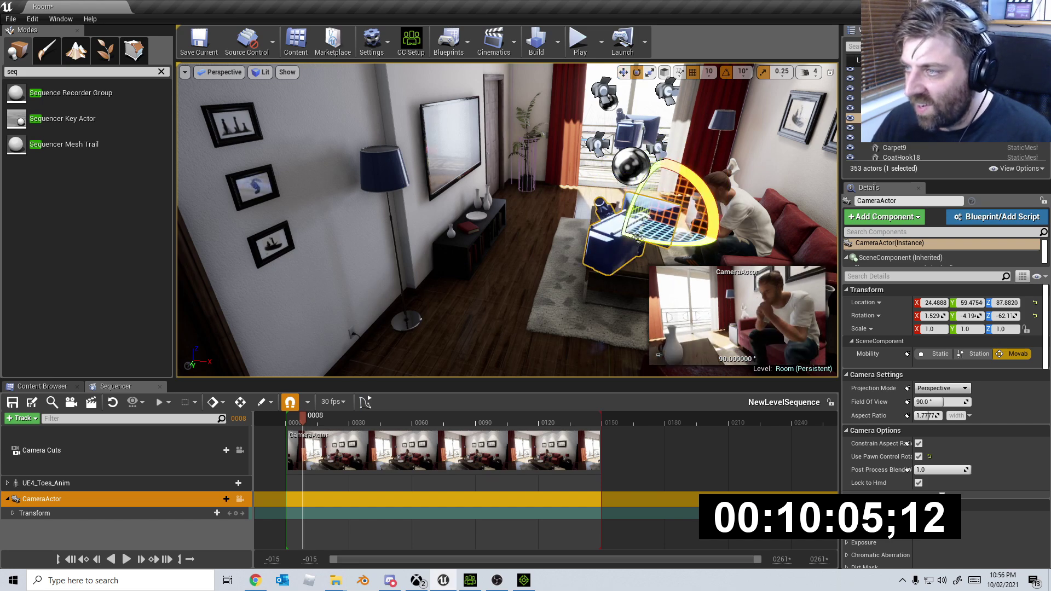
{"action": "left_click_drag", "start_coordinate": [648, 224], "coordinate": [652, 240]}
{"action": "key", "text": "a"}
{"action": "right_click_drag", "start_coordinate": [442, 373], "coordinate": [501, 374]}
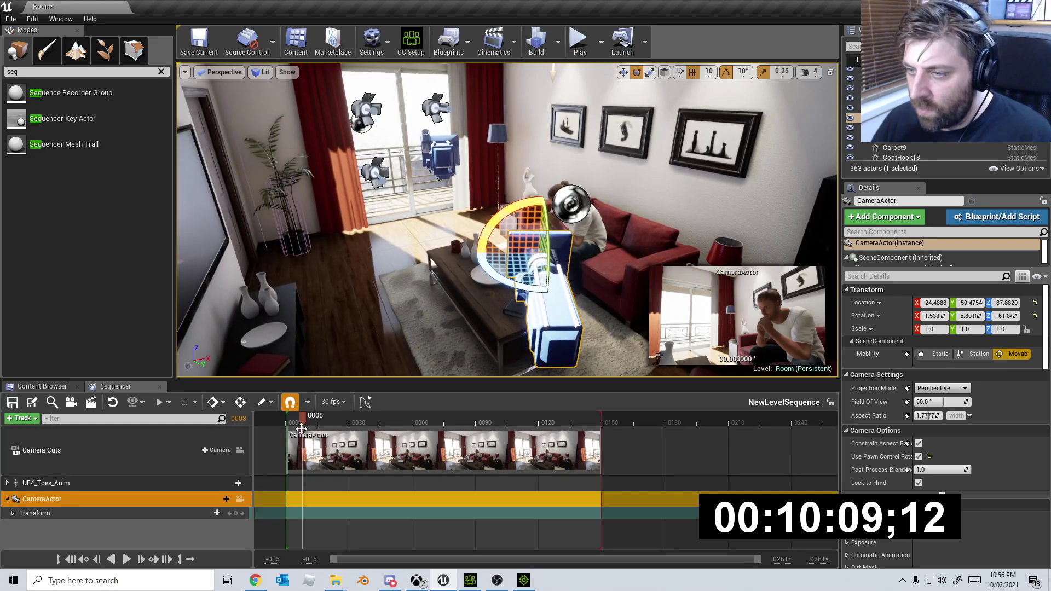
{"action": "left_click_drag", "start_coordinate": [298, 421], "coordinate": [517, 422]}
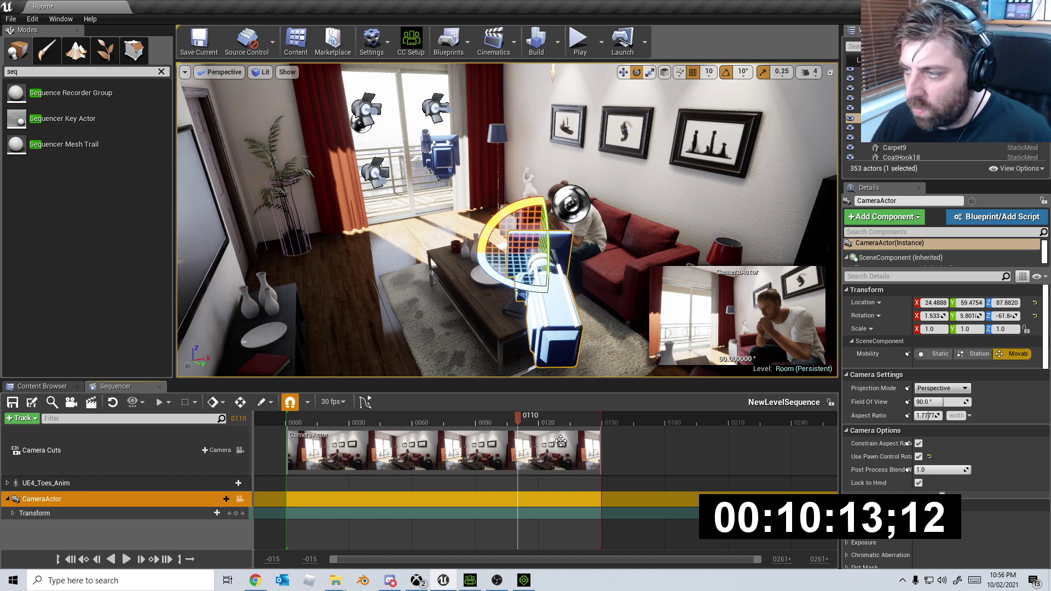
Extend the sequence's playback end to the end of the UE4_Toes_Anim animation section.
{"action": "left_click_drag", "start_coordinate": [598, 417], "coordinate": [965, 405]}
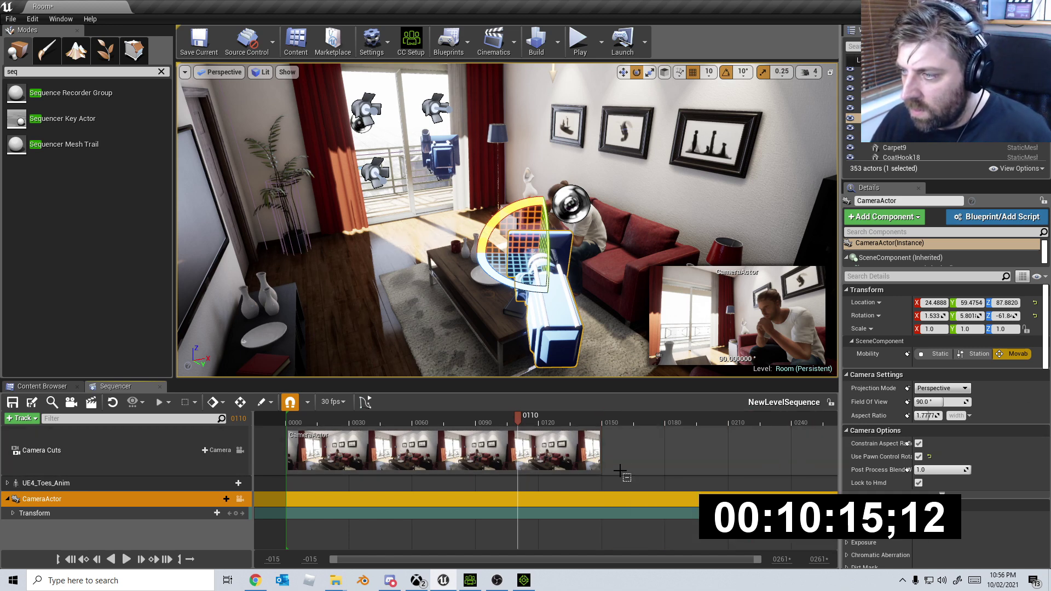
{"action": "scroll", "coordinate": [616, 469], "scroll_direction": "down", "scroll_amount": 5, "text": "ctrl"}
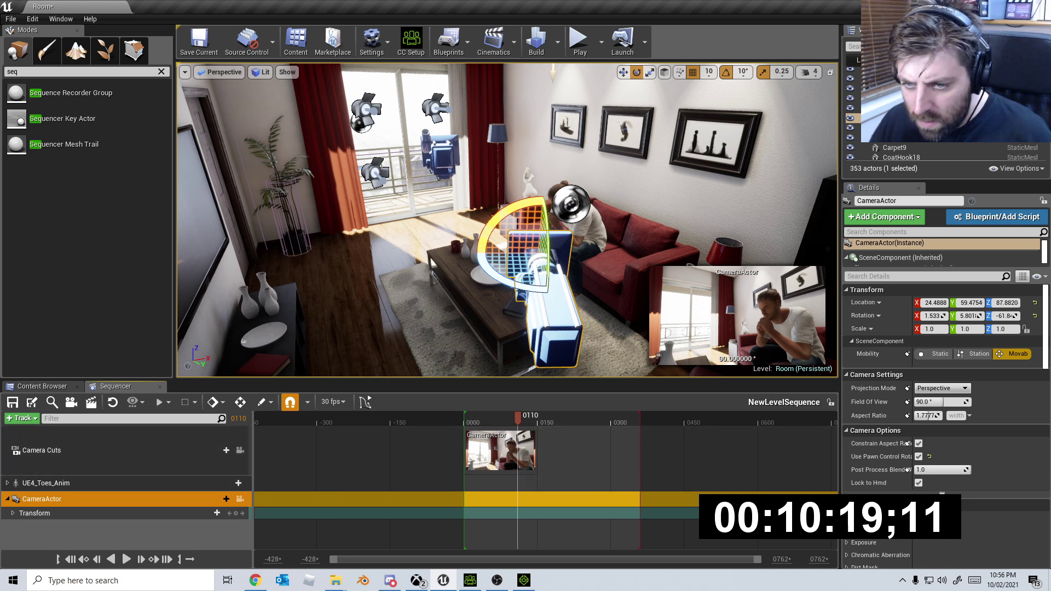
{"action": "left_click", "coordinate": [8, 484]}
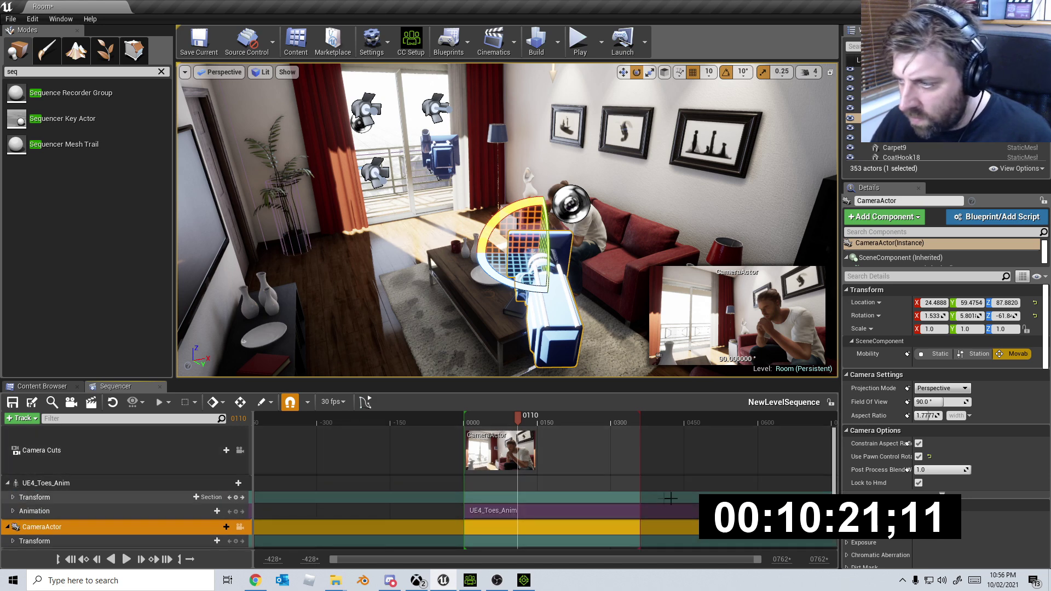
{"action": "scroll", "coordinate": [650, 499], "scroll_direction": "down", "scroll_amount": 1}
{"action": "scroll", "coordinate": [642, 488], "scroll_direction": "down", "scroll_amount": 4, "text": "ctrl"}
{"action": "scroll", "coordinate": [641, 489], "scroll_direction": "down", "scroll_amount": 3, "text": "ctrl"}
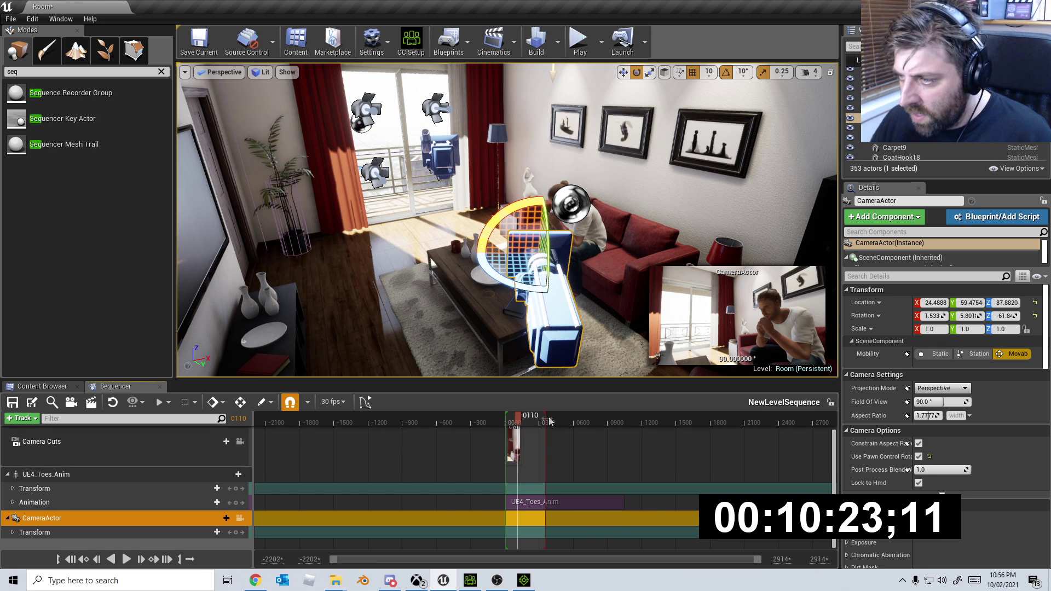
{"action": "left_click_drag", "start_coordinate": [536, 423], "coordinate": [622, 422]}
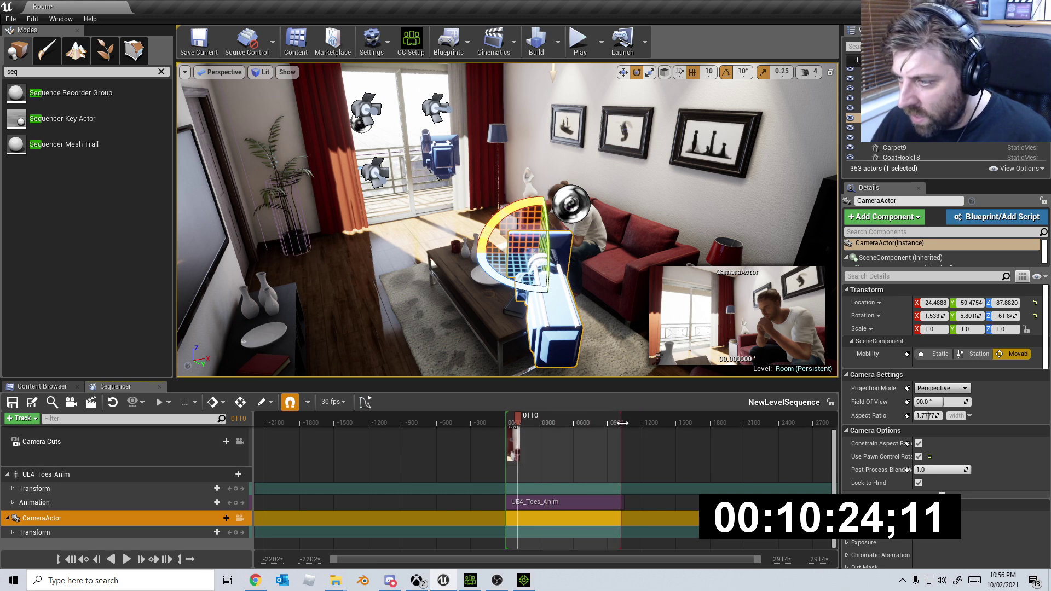
Stretch the CameraActor camera cut to the sequence's playback end and scrub to frame 53.
{"action": "left_click", "coordinate": [522, 446]}
{"action": "left_click_drag", "start_coordinate": [521, 445], "coordinate": [619, 447]}
{"action": "left_click_drag", "start_coordinate": [517, 421], "coordinate": [510, 421]}
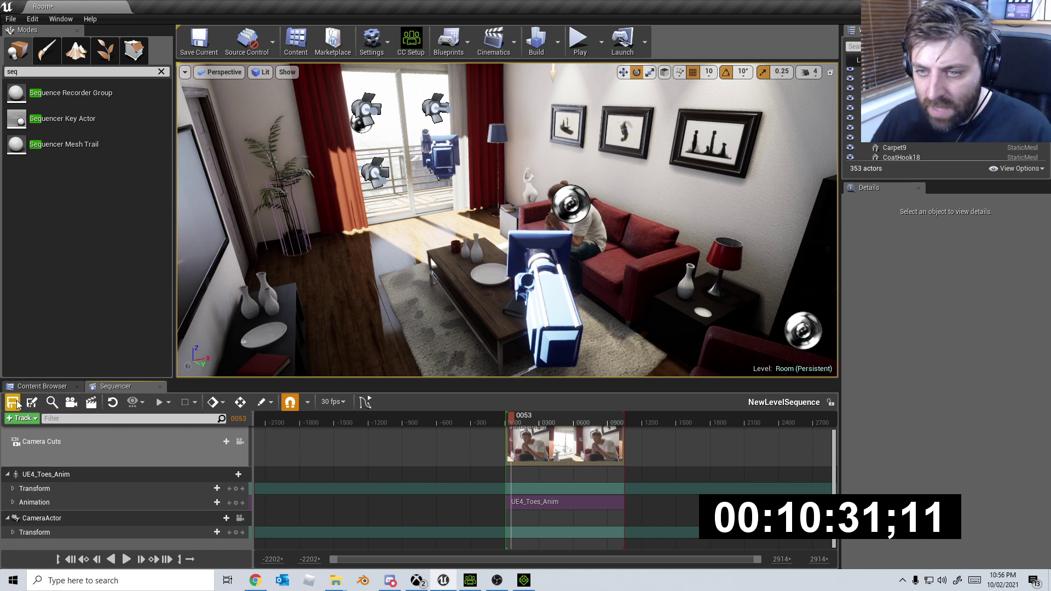
Set the movie render to a PNG image sequence at 1920 x 1080 (16:9).
{"action": "left_click", "coordinate": [89, 404]}
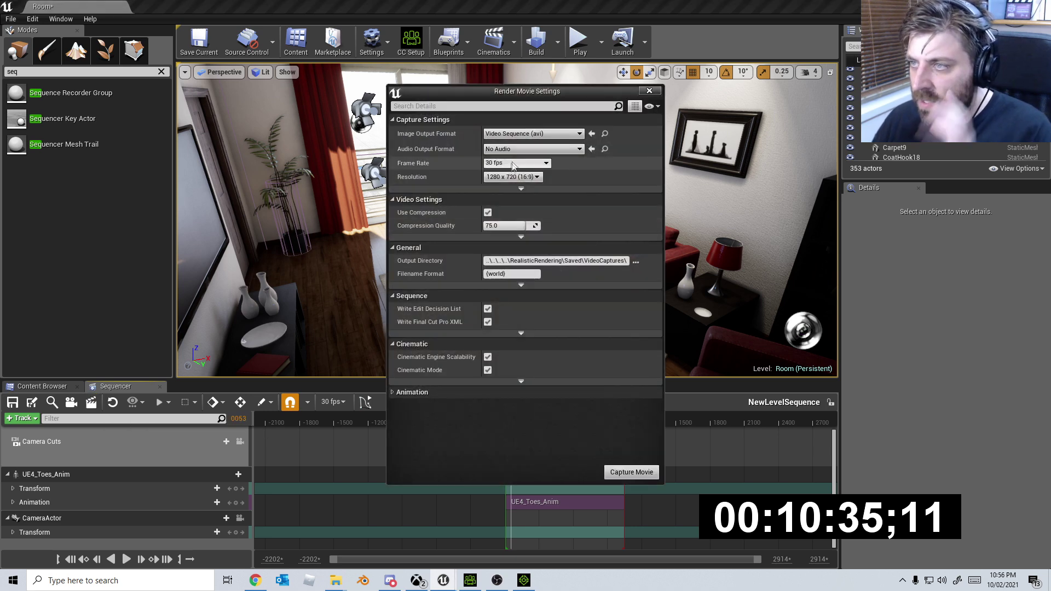
{"action": "left_click", "coordinate": [542, 134]}
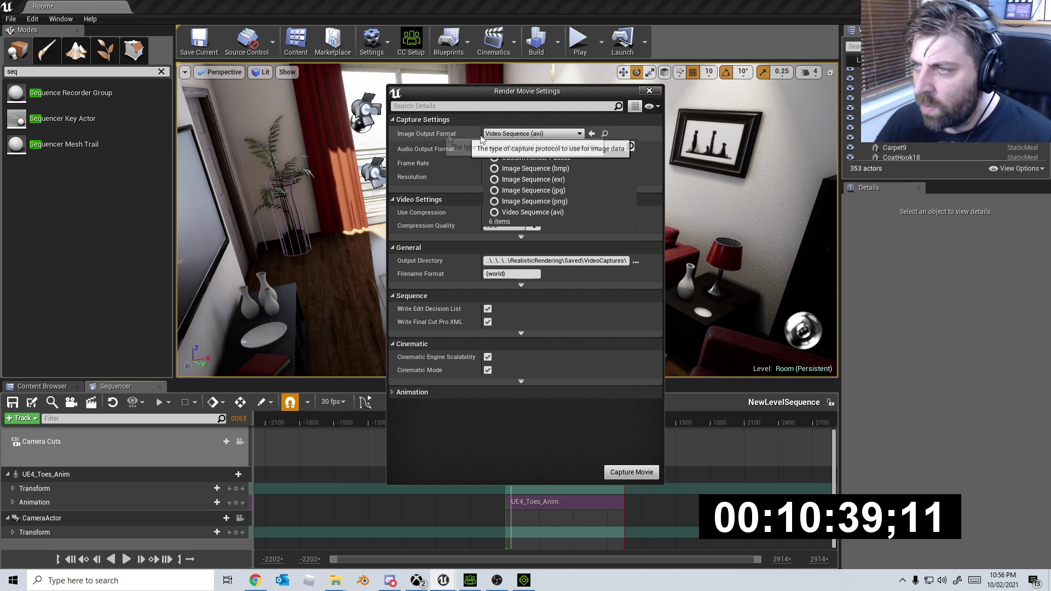
{"action": "left_click", "coordinate": [568, 201]}
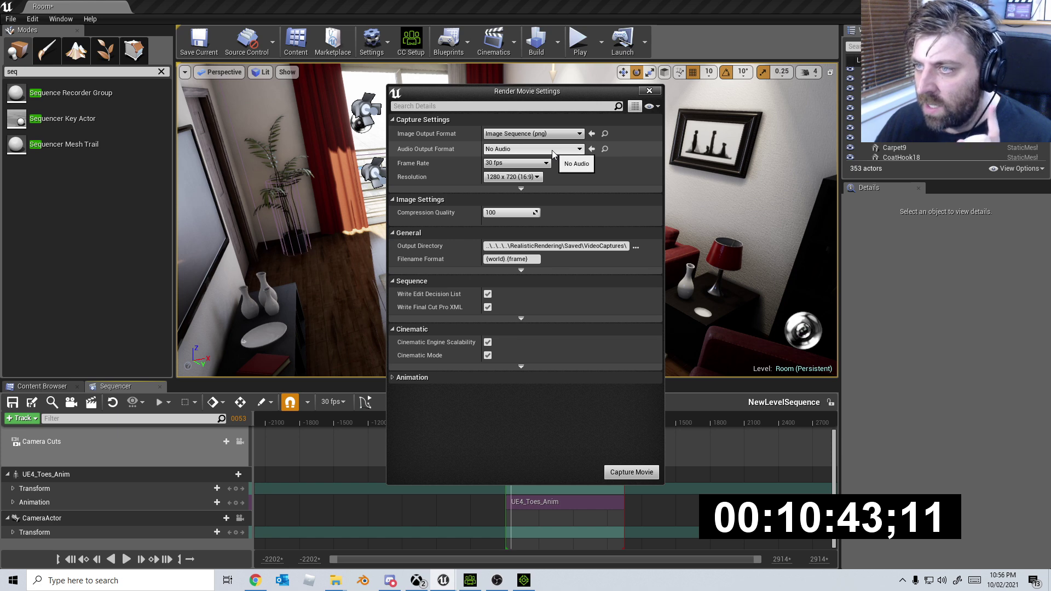
{"action": "left_click", "coordinate": [530, 177]}
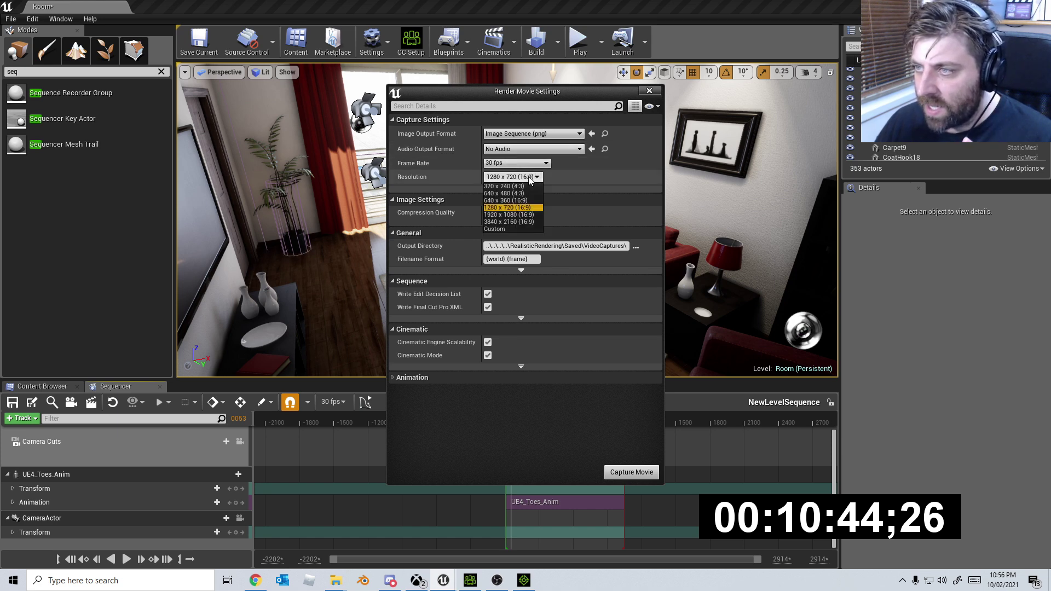
{"action": "left_click", "coordinate": [523, 214]}
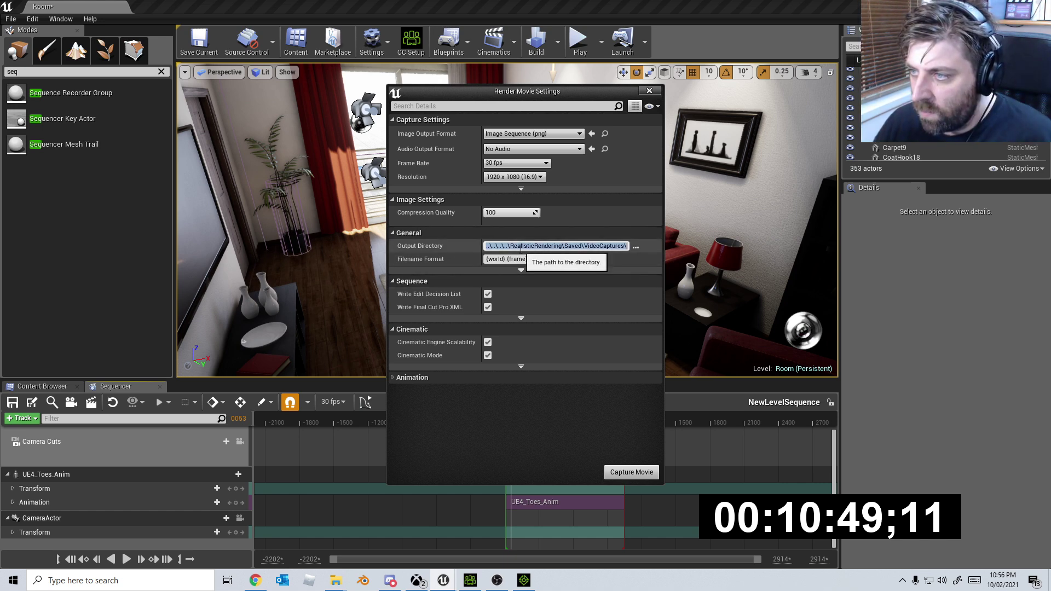
Create a folder named RenderImage in the RealisticRendering project's Content folder while choosing the render output directory.
{"action": "left_click", "coordinate": [635, 247]}
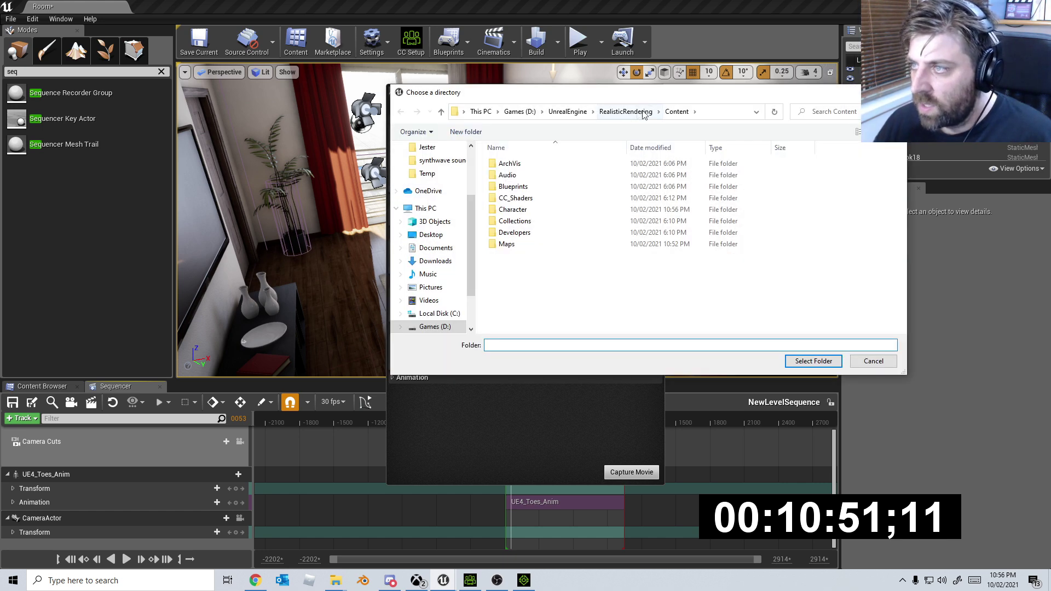
{"action": "left_click", "coordinate": [808, 362]}
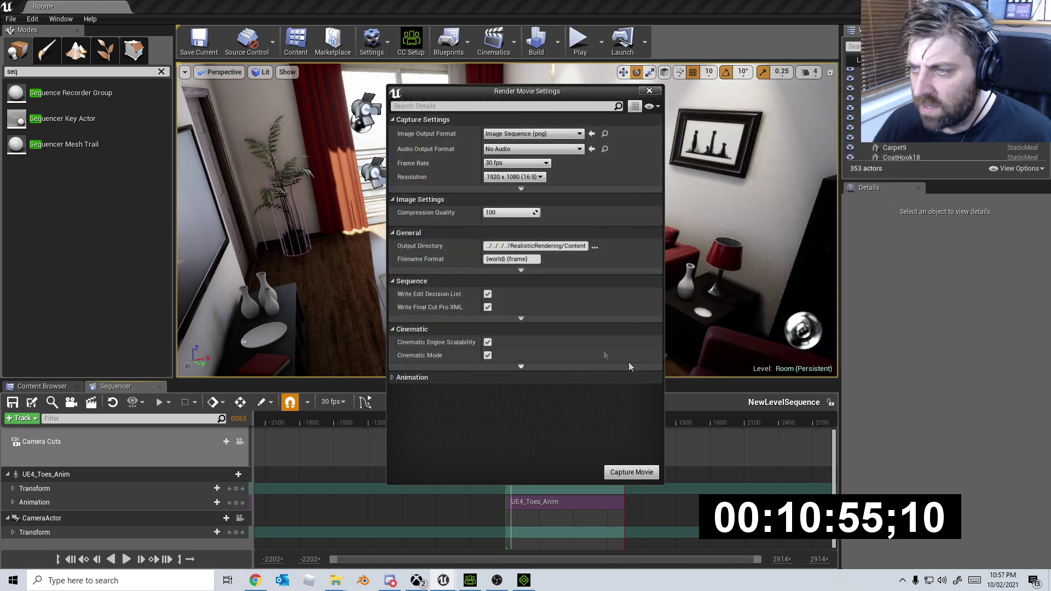
{"action": "left_click", "coordinate": [595, 247]}
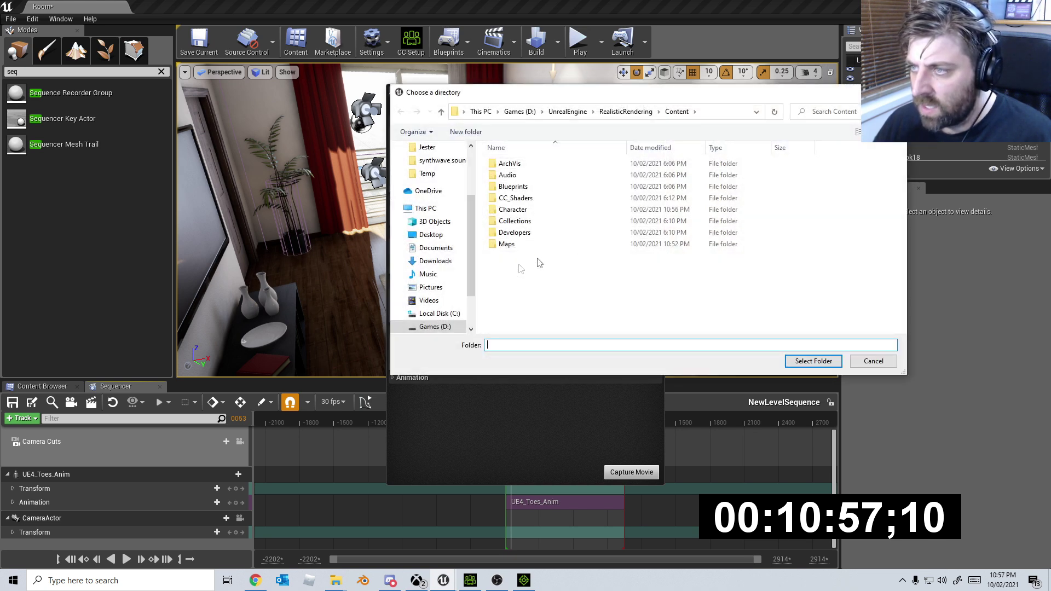
{"action": "right_click", "coordinate": [513, 268]}
{"action": "mouse_move", "coordinate": [624, 395]}
{"action": "left_click", "coordinate": [660, 396]}
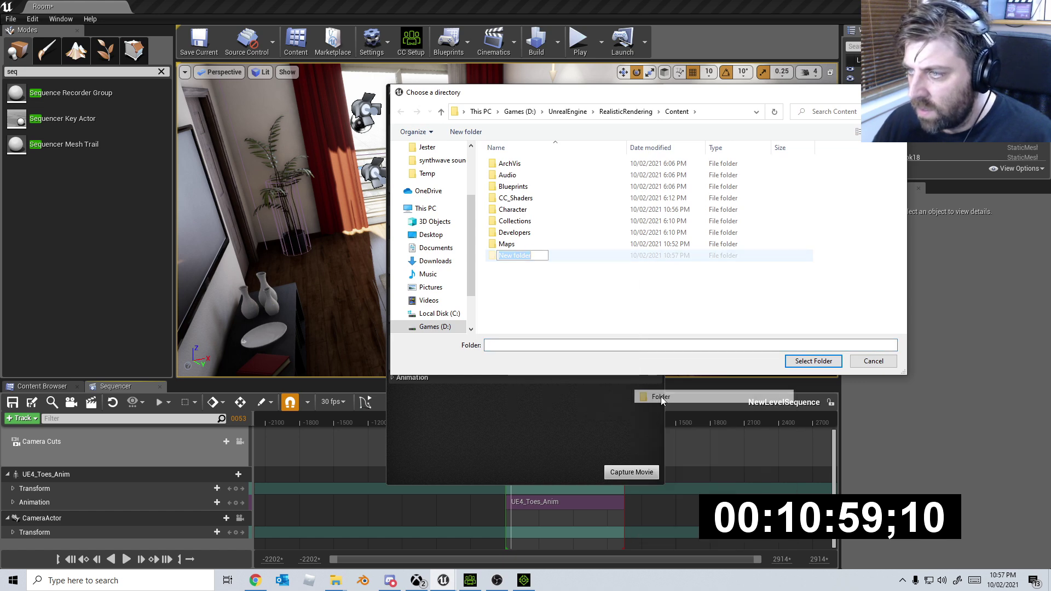
{"action": "type", "text": "Render"}
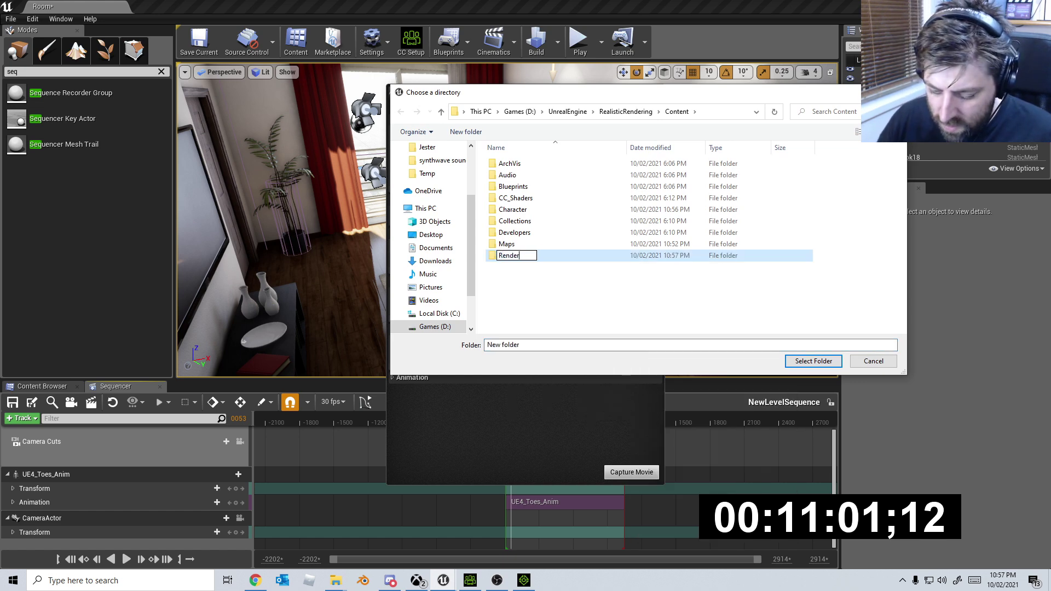
{"action": "type", "text": "Image"}
{"action": "key", "text": "Return"}
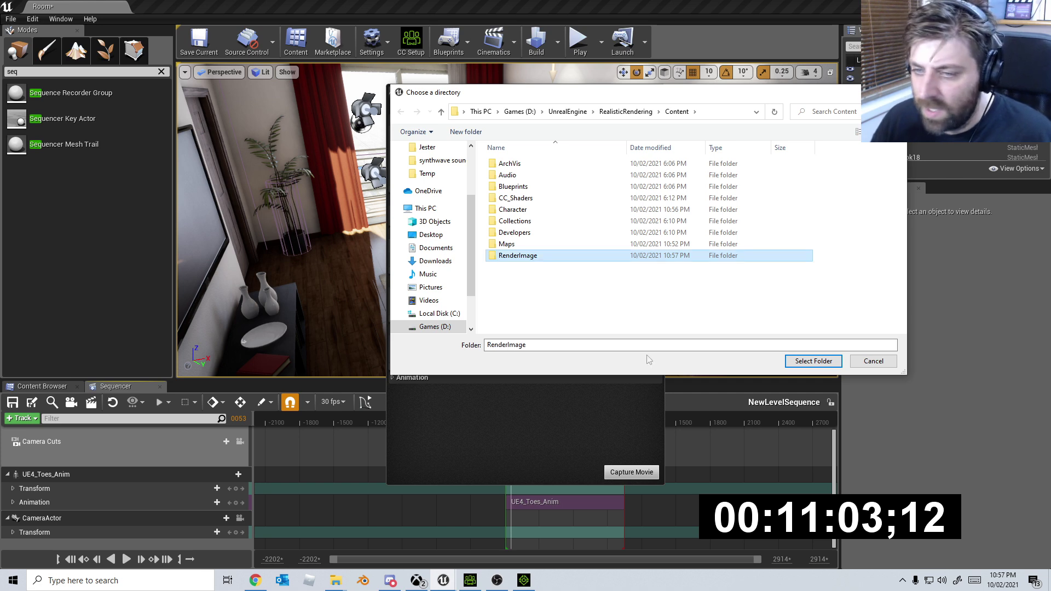
Use RenderImage as the output directory and start capturing the movie, saving all the listed content.
{"action": "key", "text": "Return"}
{"action": "left_click", "coordinate": [812, 362]}
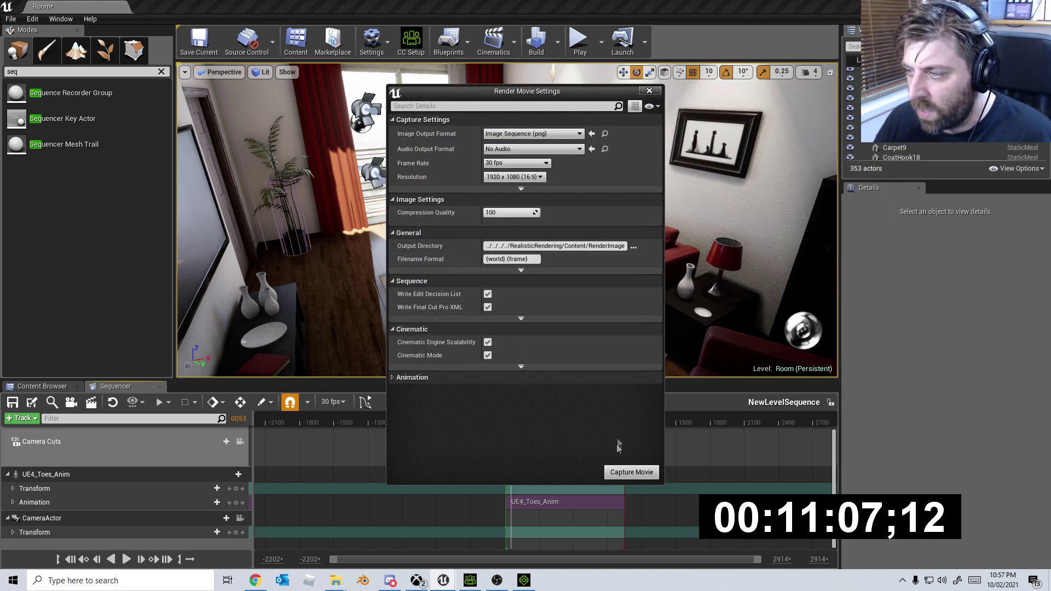
{"action": "left_click", "coordinate": [630, 474]}
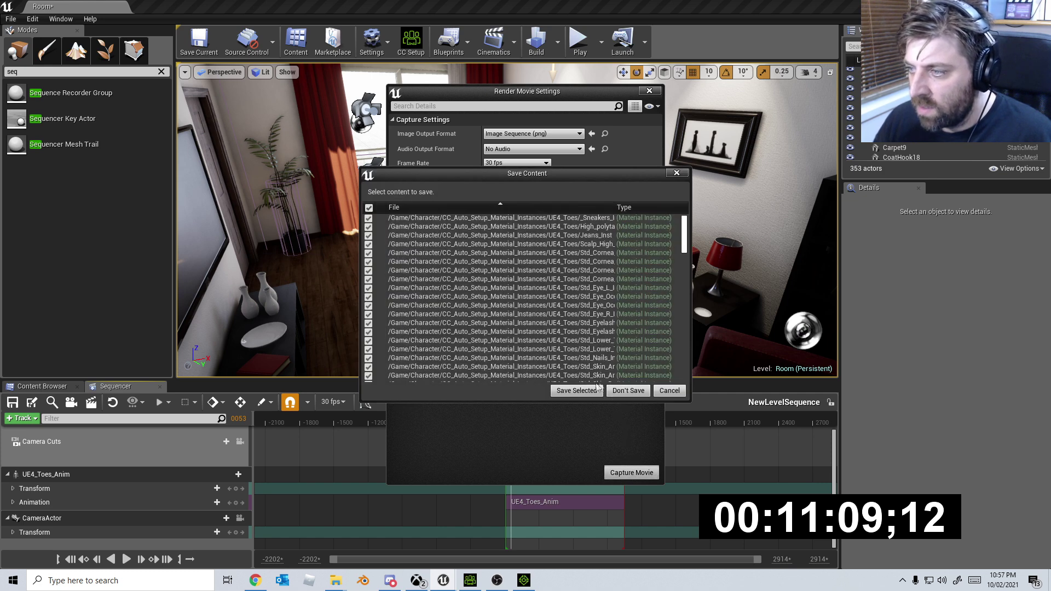
{"action": "left_click", "coordinate": [582, 395]}
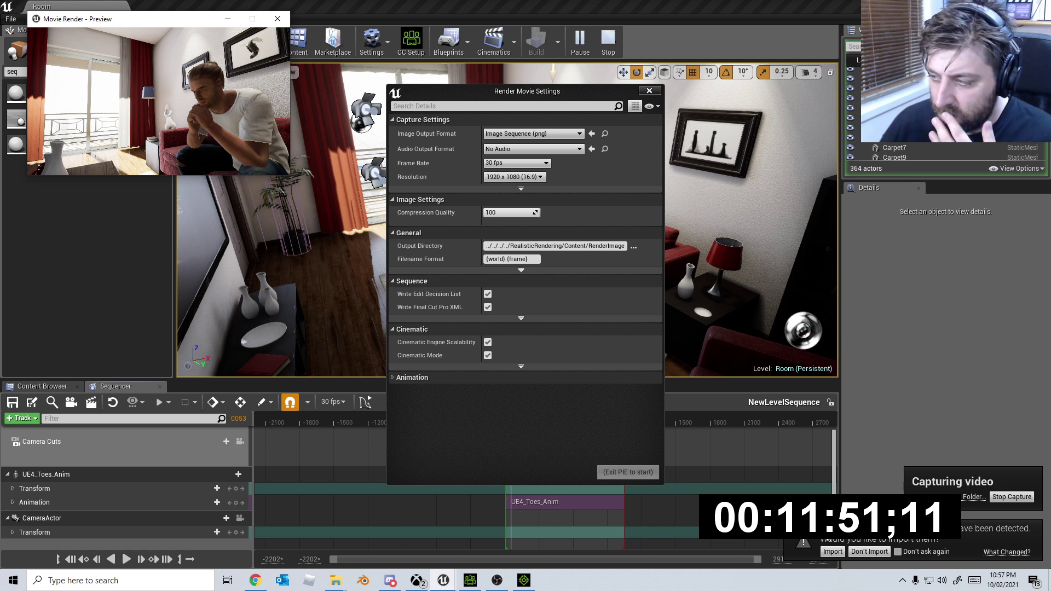
Search the computer for vegas and launch VEGAS Pro 15.0.
{"action": "left_click", "coordinate": [13, 579]}
{"action": "type", "text": "vegas"}
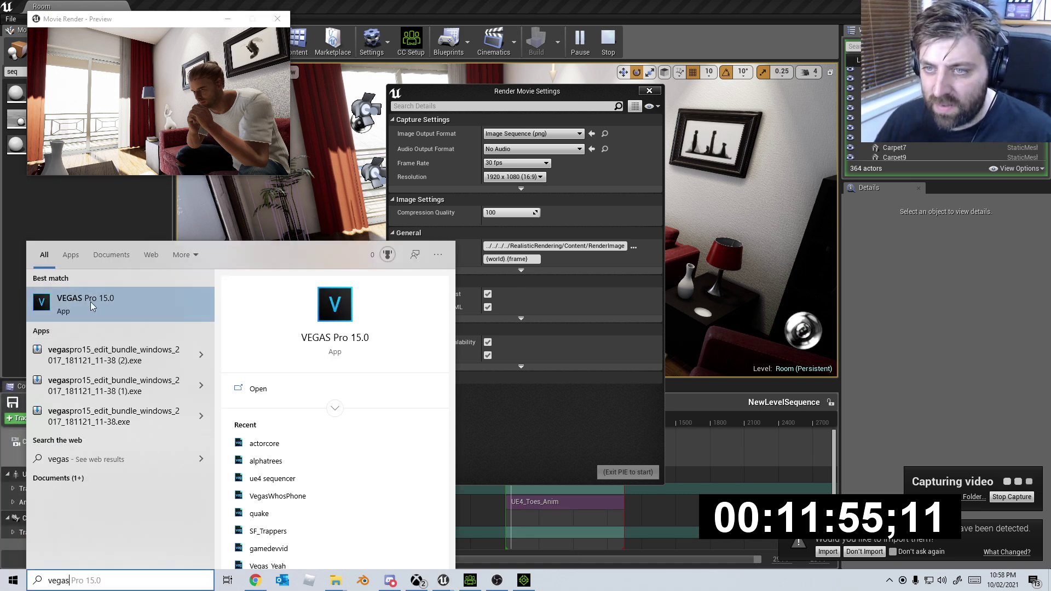
{"action": "left_click", "coordinate": [91, 307]}
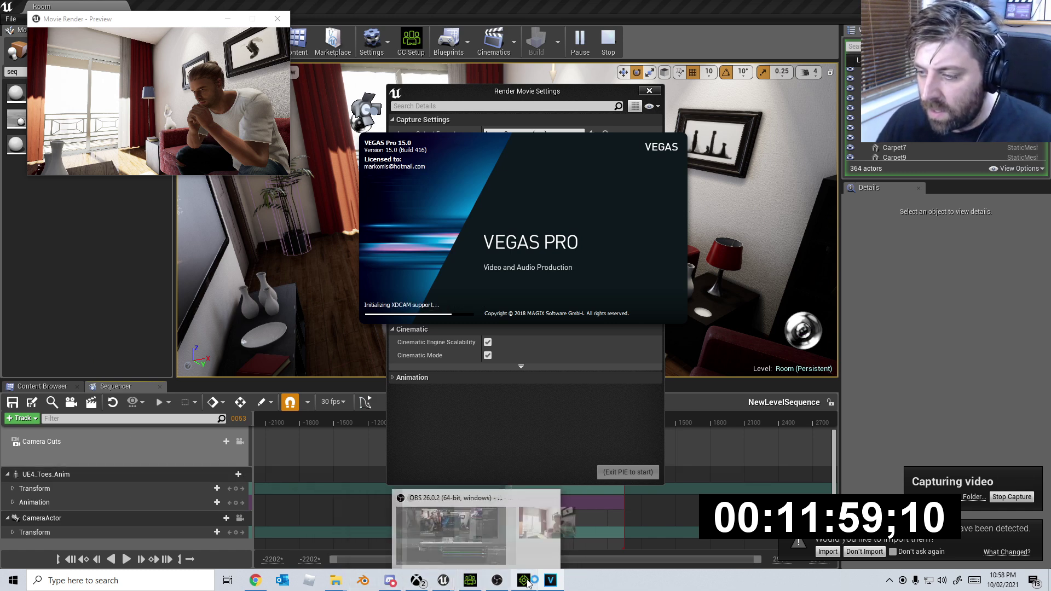
Switch to iClone and set up a WAV audio export for the frame range 1 to 2100.
{"action": "mouse_move", "coordinate": [471, 581]}
{"action": "left_click", "coordinate": [466, 539]}
{"action": "left_click", "coordinate": [526, 581]}
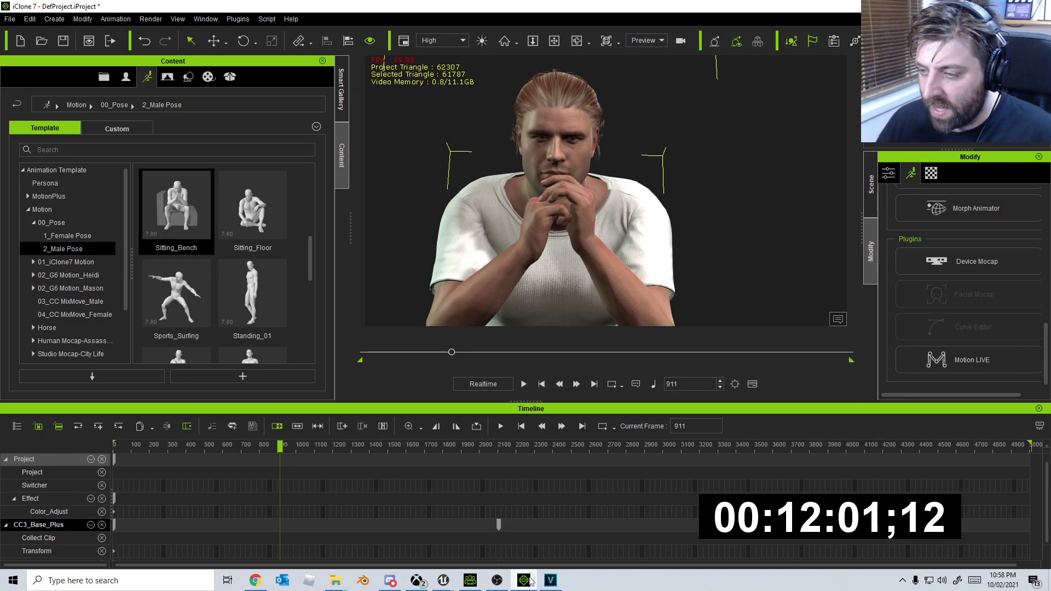
{"action": "left_click", "coordinate": [143, 20]}
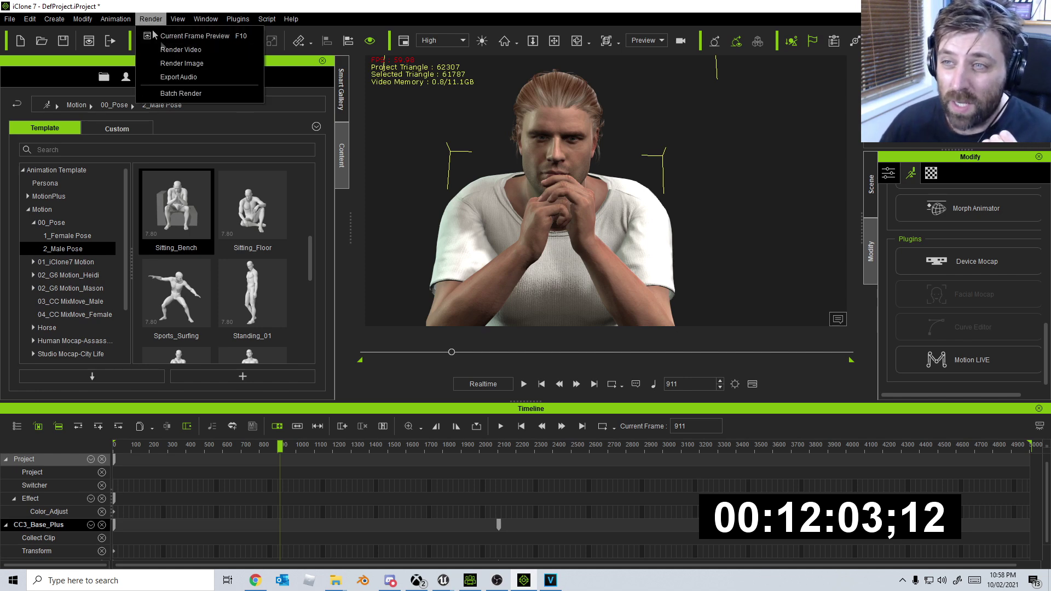
{"action": "left_click", "coordinate": [174, 77]}
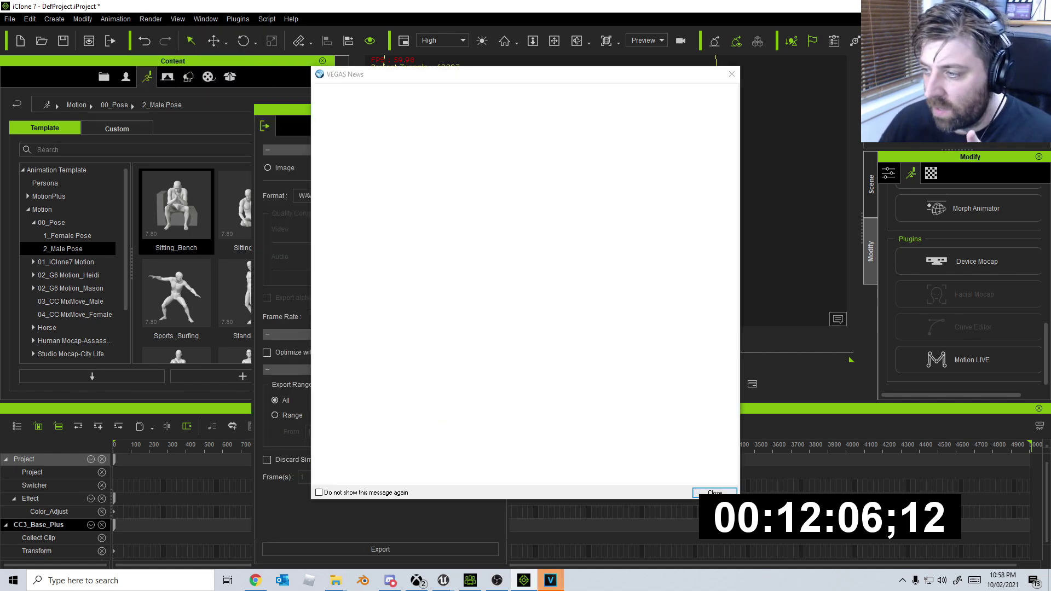
{"action": "left_click", "coordinate": [710, 487]}
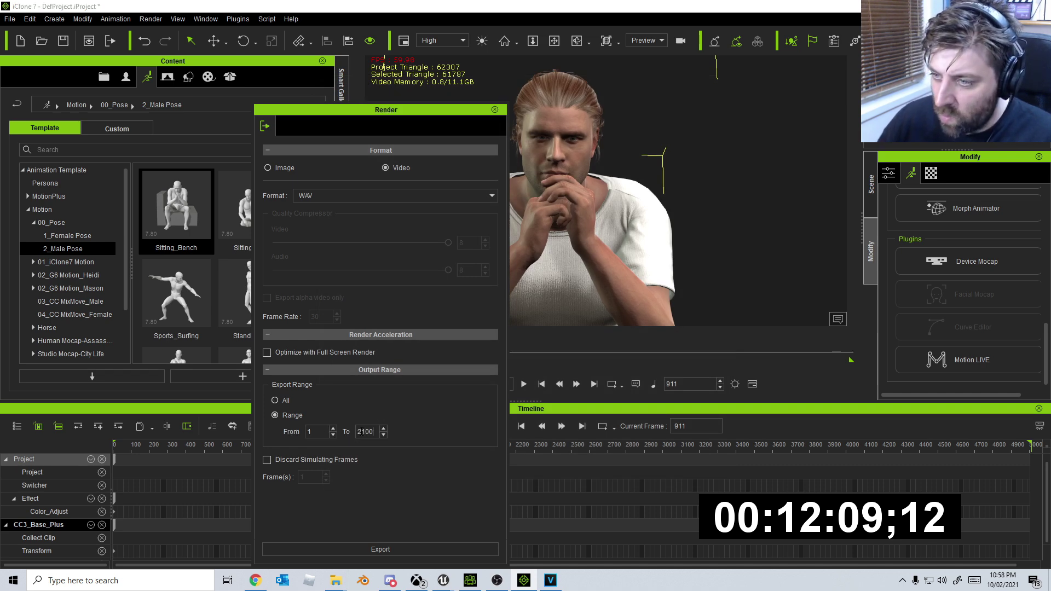
Export the audio as UE4_ToesAud in the CharacterTes folder under Temp on drive D, and close the render settings.
{"action": "left_click", "coordinate": [393, 546]}
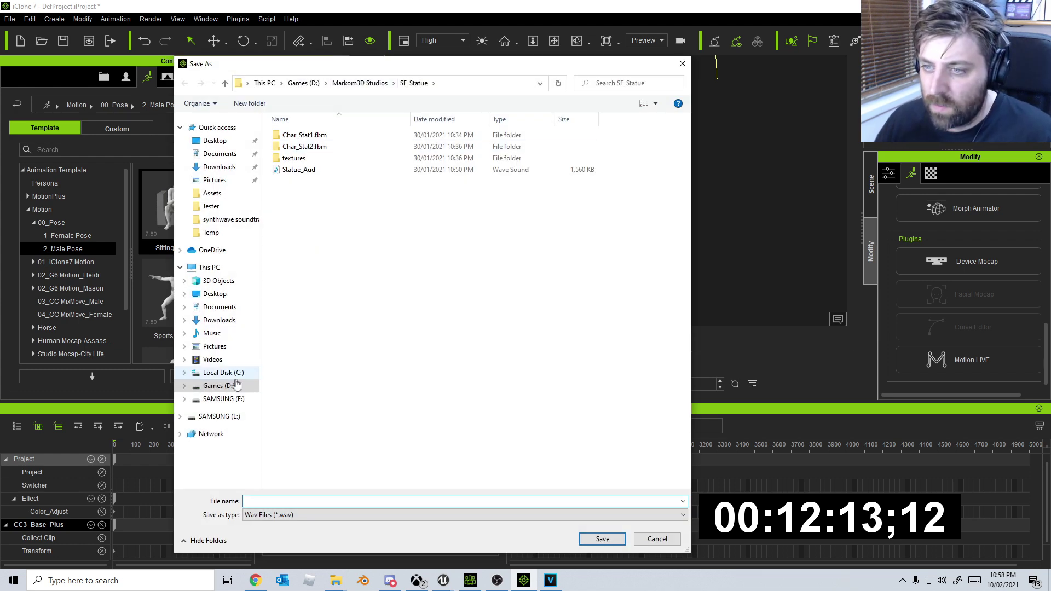
{"action": "left_click", "coordinate": [219, 386]}
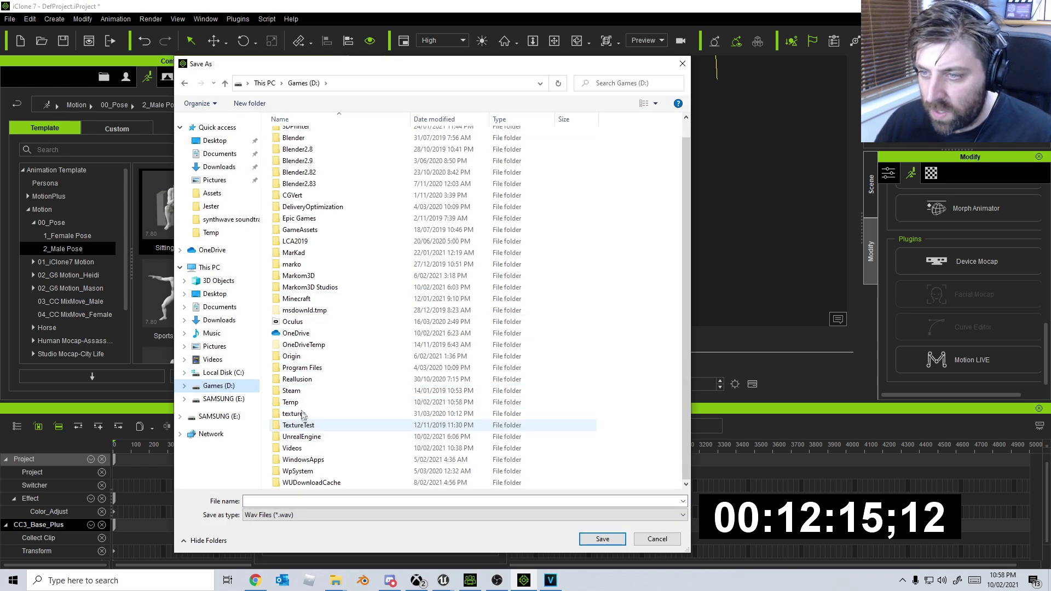
{"action": "double_click", "coordinate": [303, 403]}
{"action": "double_click", "coordinate": [358, 168]}
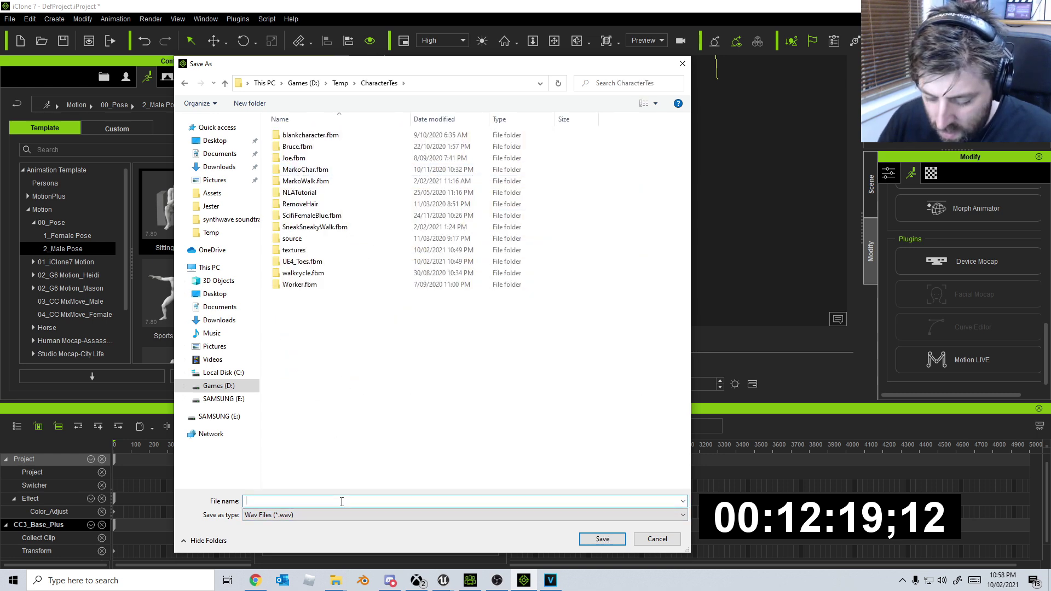
{"action": "type", "text": "UE4_Toe"}
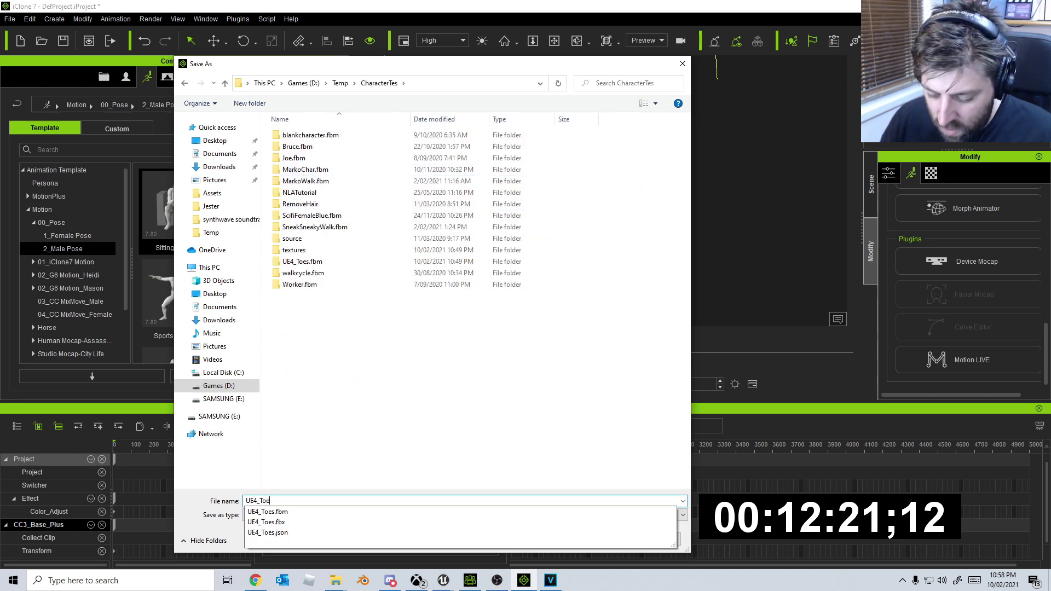
{"action": "type", "text": "sAud"}
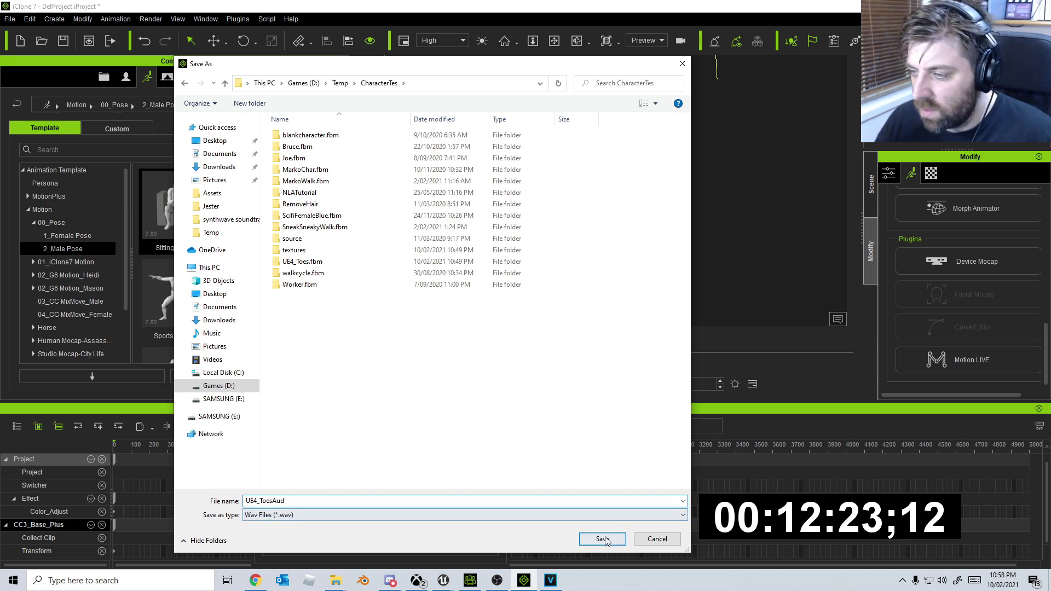
{"action": "left_click", "coordinate": [602, 540]}
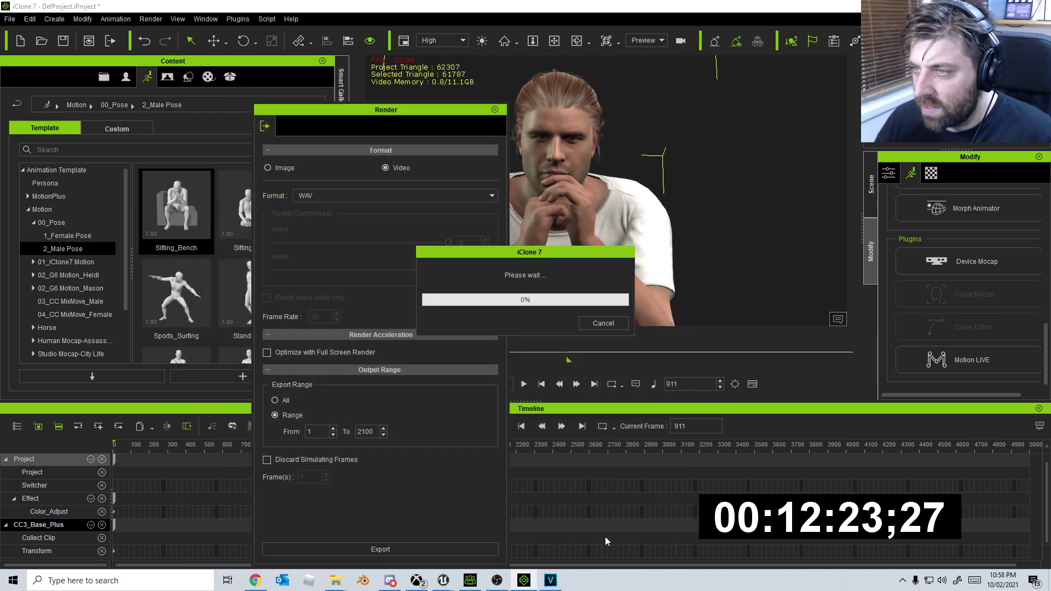
{"action": "left_click", "coordinate": [494, 109]}
Switch back to the Unreal movie render and decline the reduced quality settings.
{"action": "key", "text": "alt+Tab"}
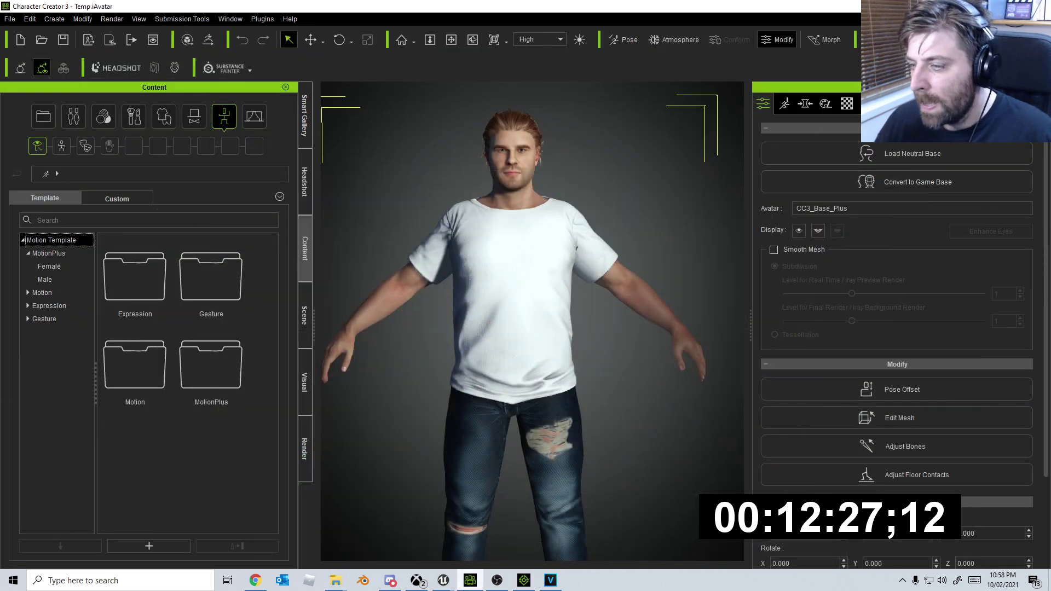
{"action": "mouse_move", "coordinate": [444, 580]}
{"action": "left_click", "coordinate": [501, 541]}
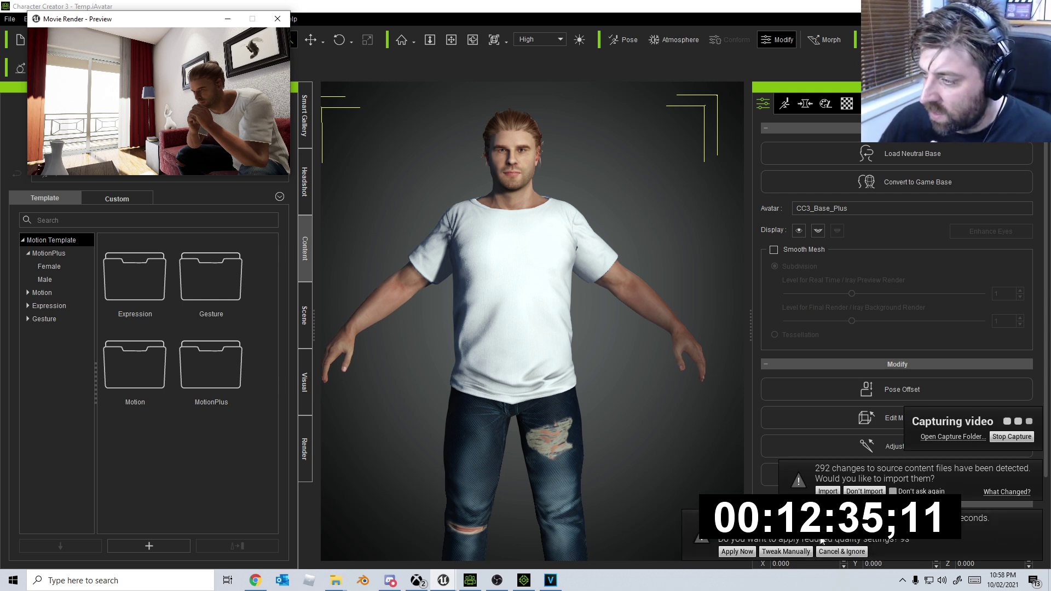
{"action": "left_click", "coordinate": [826, 552]}
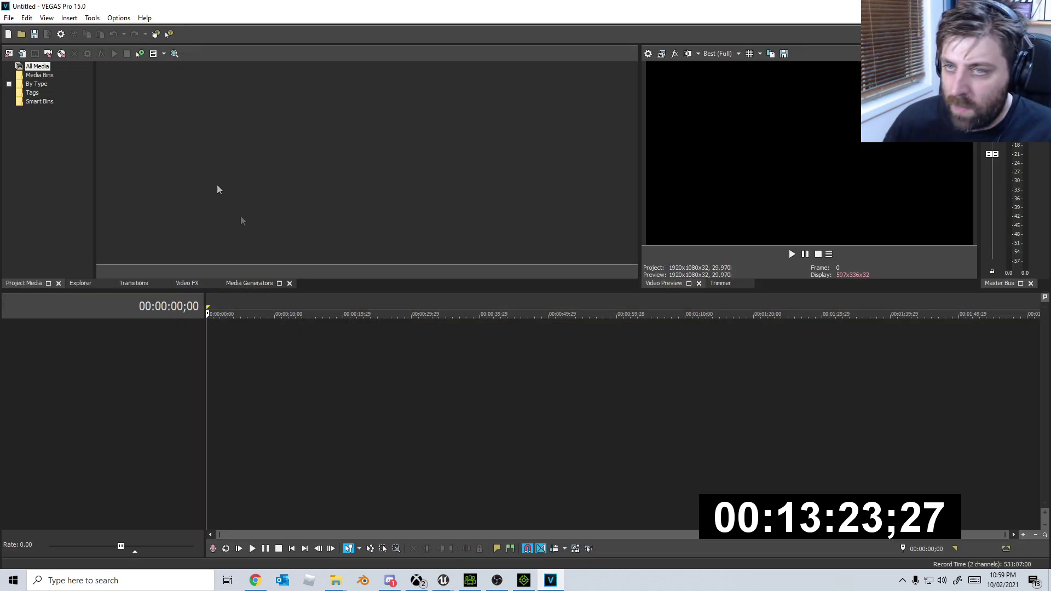
Add UE4_ToesAud from the CharacterTes folder to the VEGAS project media and place it at the start of the timeline.
{"action": "left_click", "coordinate": [8, 18]}
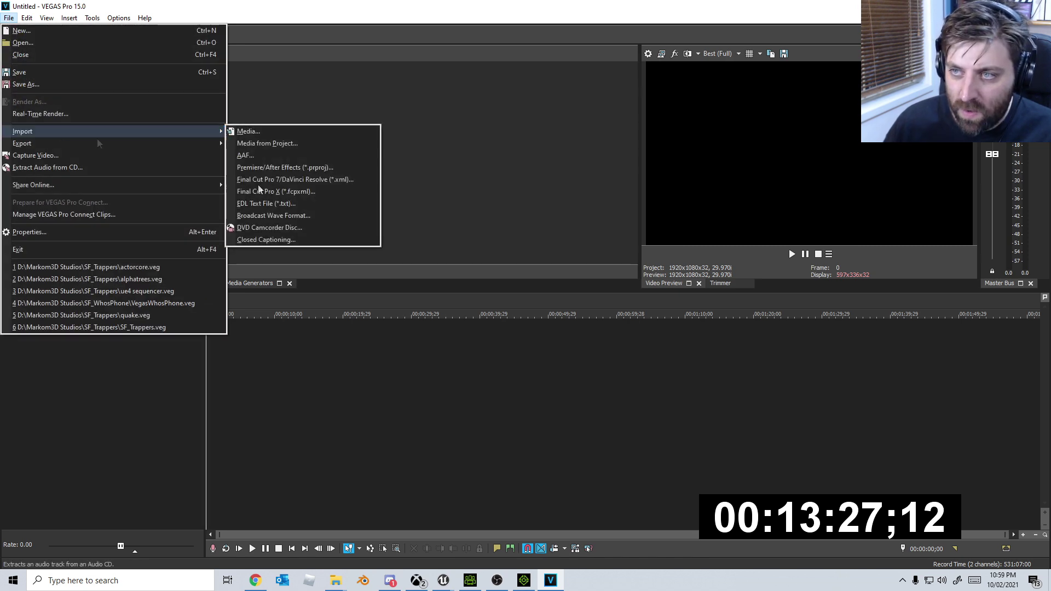
{"action": "left_click", "coordinate": [336, 581]}
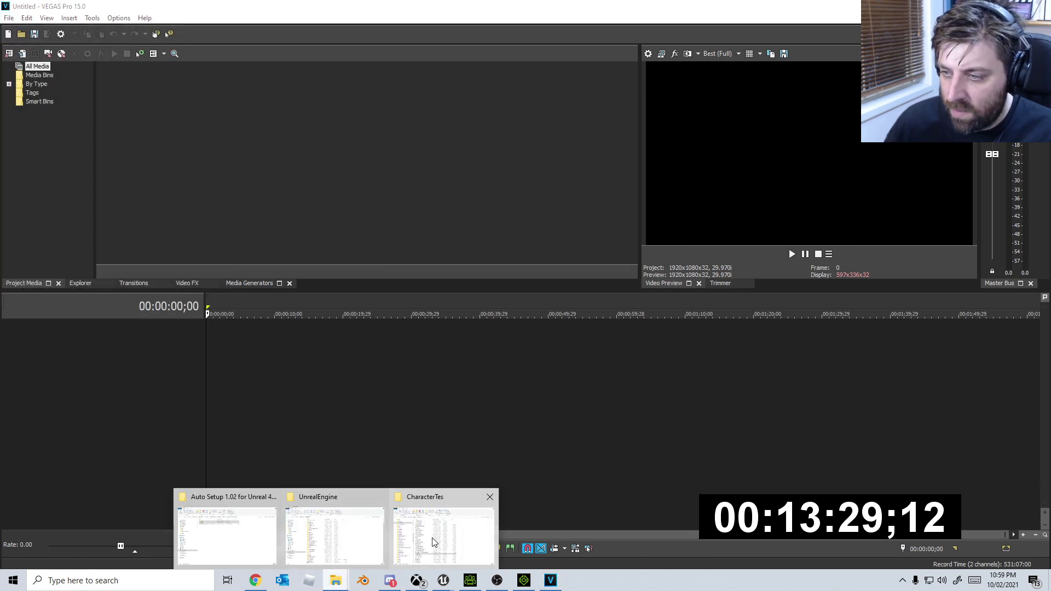
{"action": "left_click", "coordinate": [438, 539]}
{"action": "double_click", "coordinate": [481, 443]}
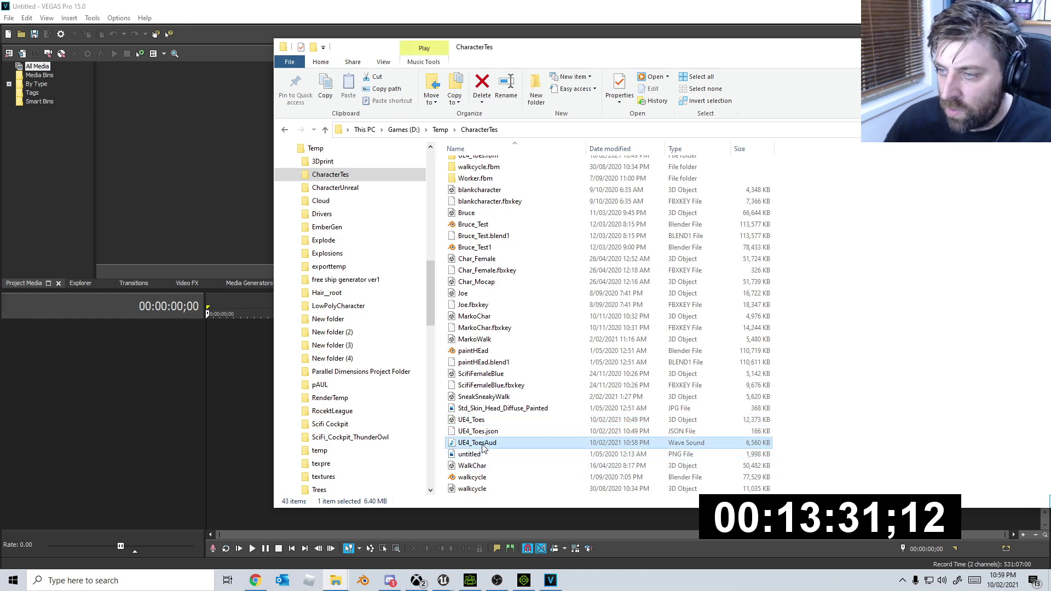
{"action": "left_click", "coordinate": [221, 7]}
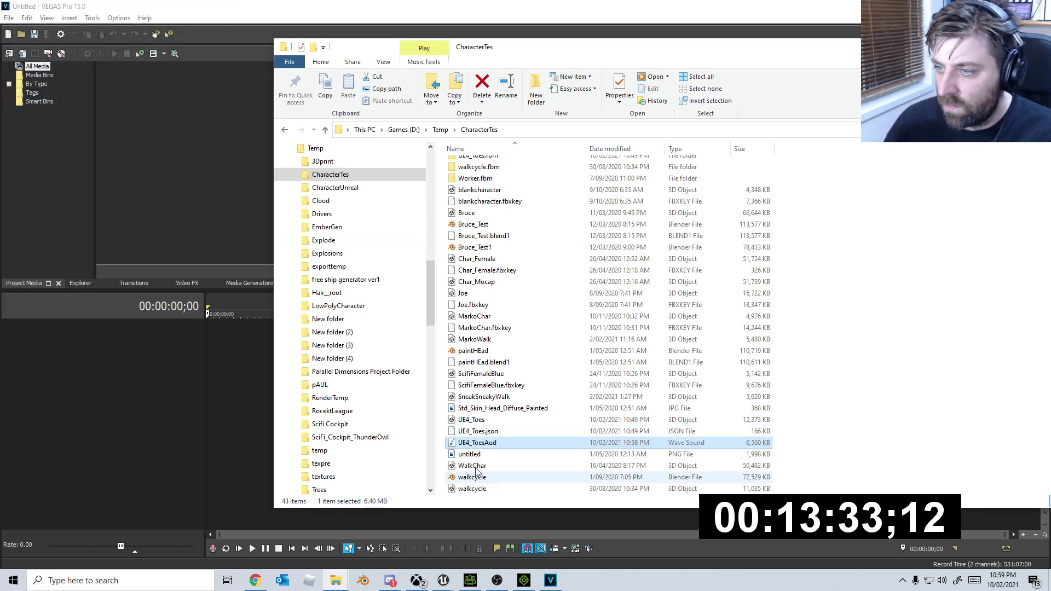
{"action": "left_click", "coordinate": [1011, 47]}
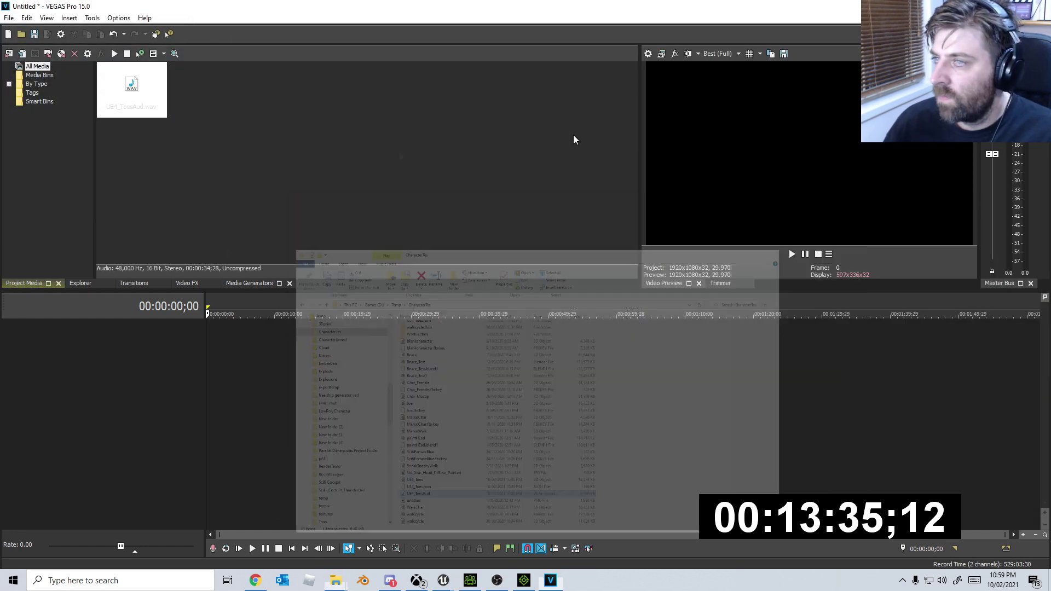
{"action": "left_click_drag", "start_coordinate": [153, 98], "coordinate": [209, 371]}
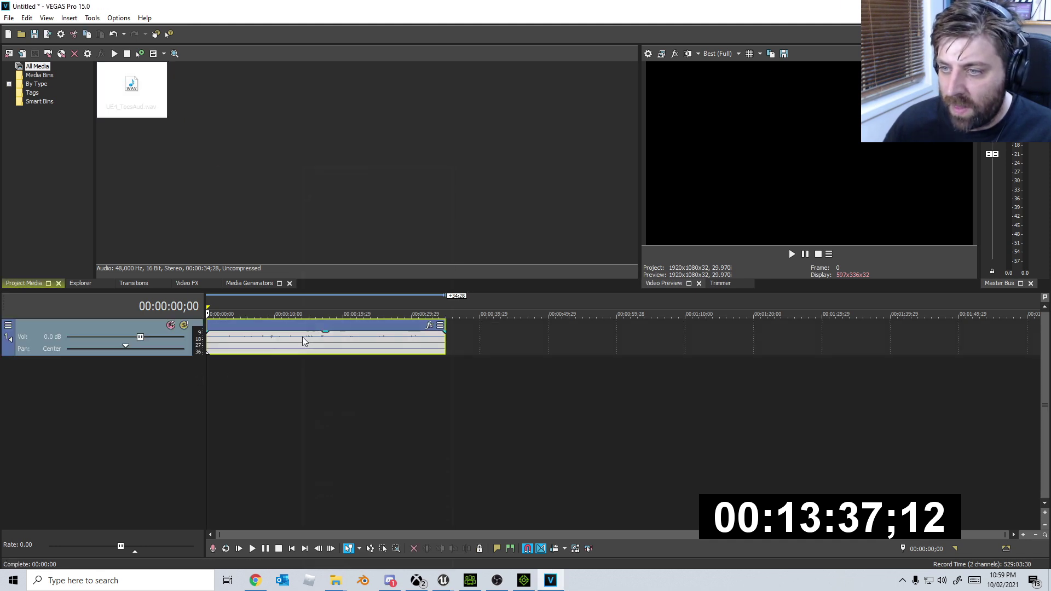
Combine the channels of the UE4_ToesAud clip on the timeline and normalize its volume.
{"action": "right_click", "coordinate": [303, 339]}
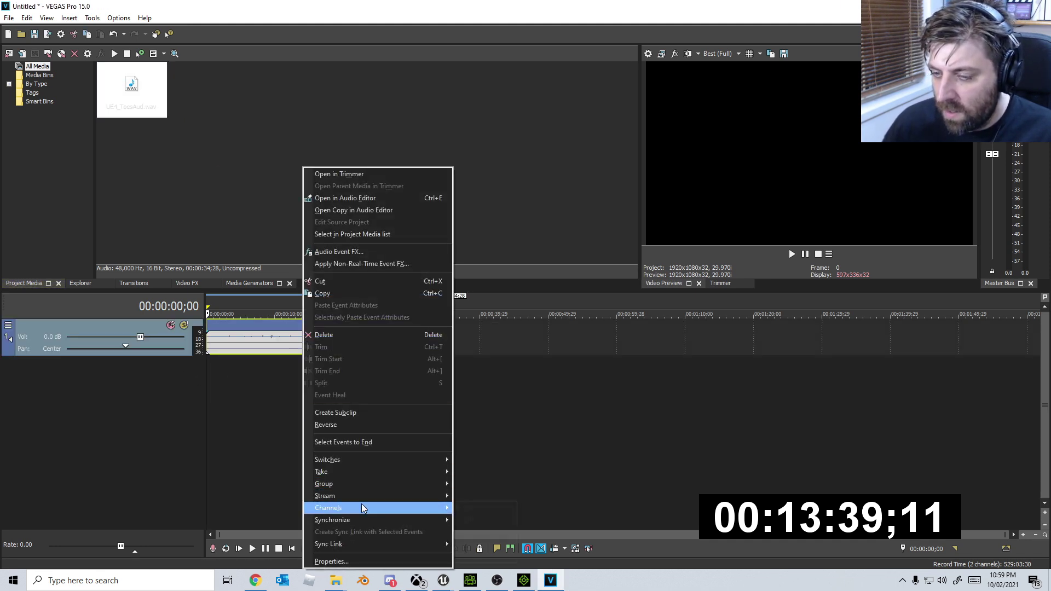
{"action": "mouse_move", "coordinate": [383, 508]}
{"action": "left_click", "coordinate": [494, 544]}
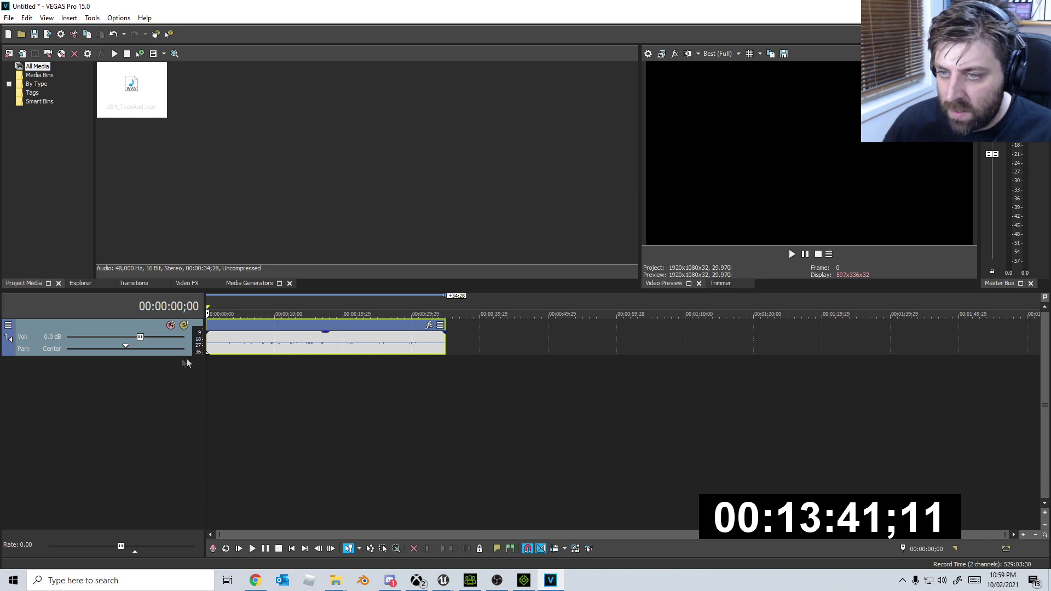
{"action": "left_click_drag", "start_coordinate": [177, 355], "coordinate": [178, 452]}
{"action": "right_click", "coordinate": [281, 399]}
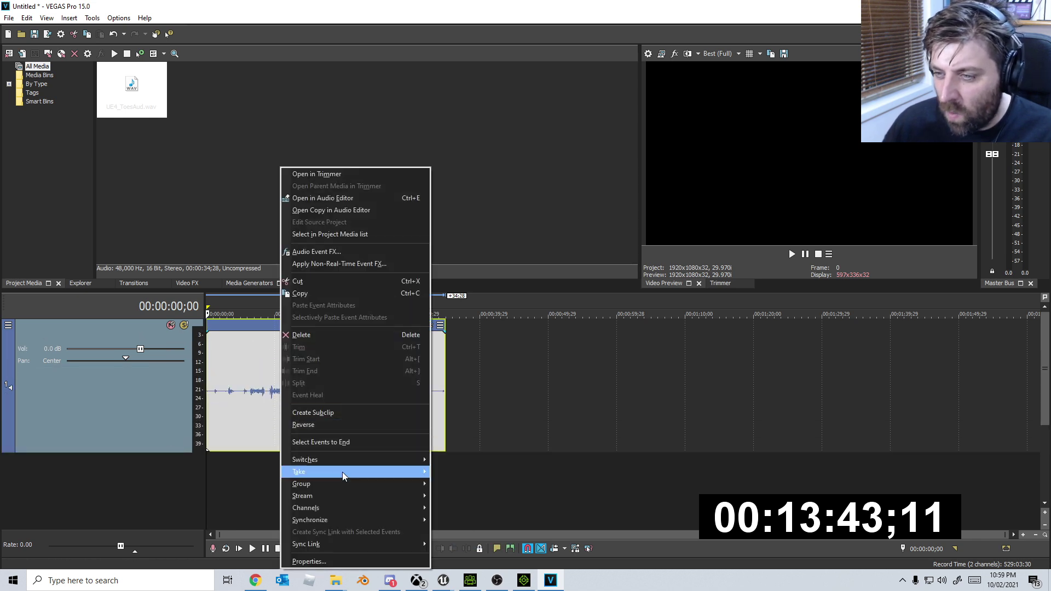
{"action": "mouse_move", "coordinate": [344, 465]}
{"action": "left_click", "coordinate": [456, 508]}
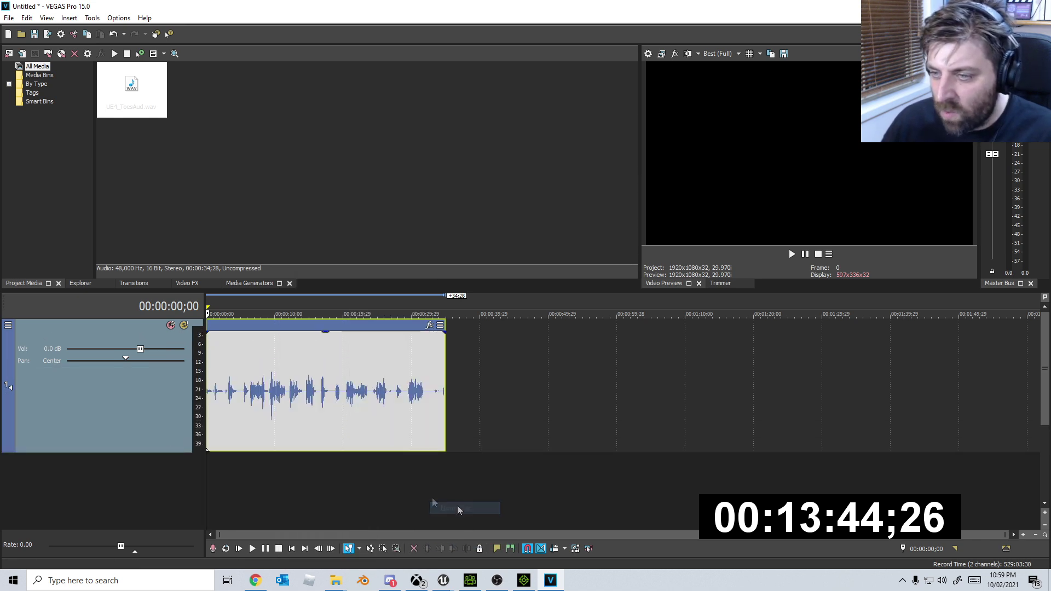
Play a few seconds of the audio clip from about 00:00:03;06 to check its sound.
{"action": "left_click", "coordinate": [230, 464]}
{"action": "key", "text": "space"}
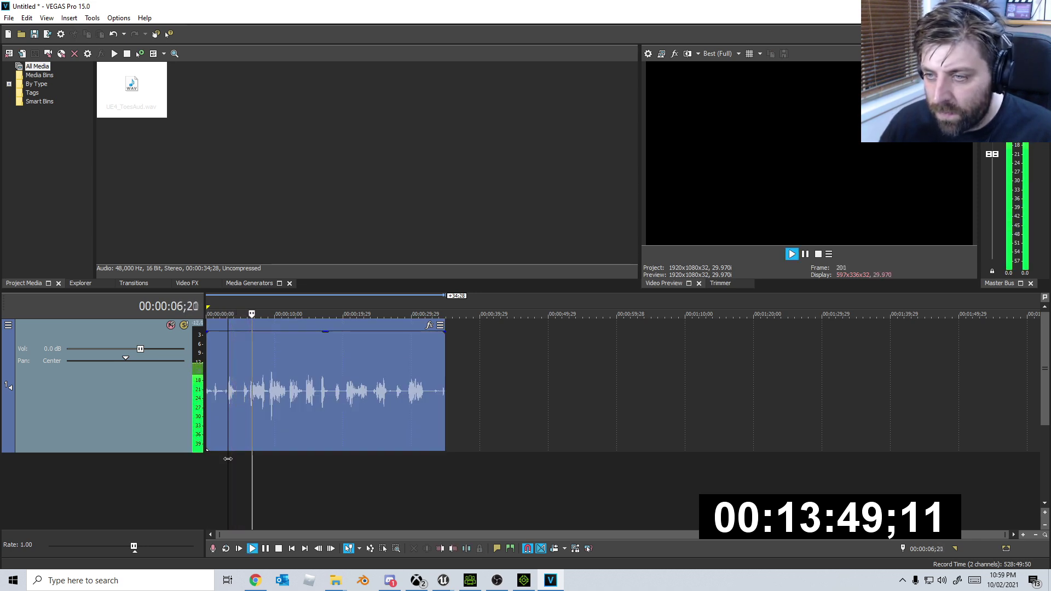
{"action": "key", "text": "space"}
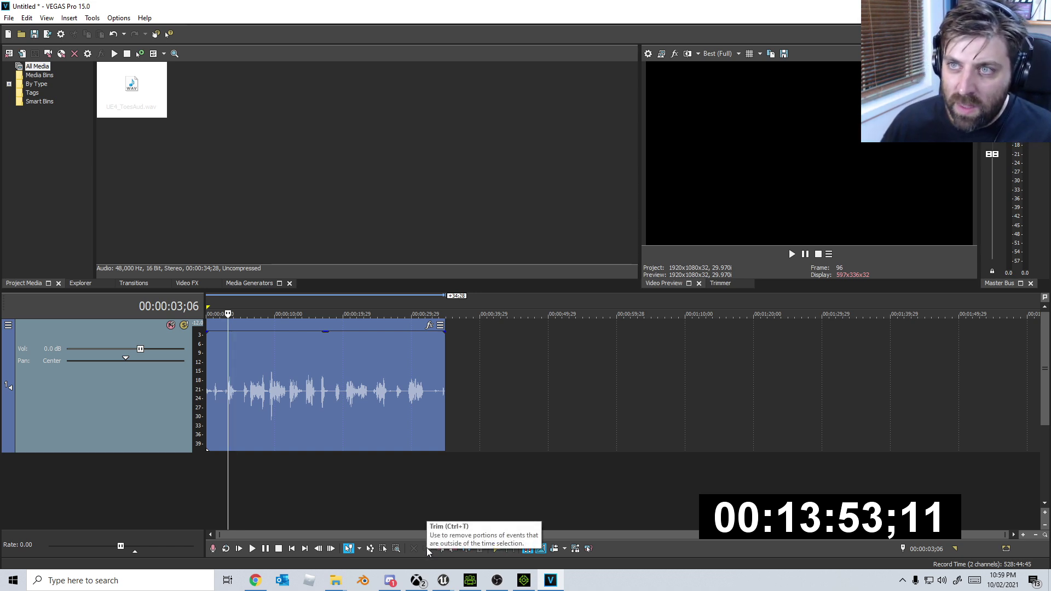
{"action": "left_click", "coordinate": [342, 432]}
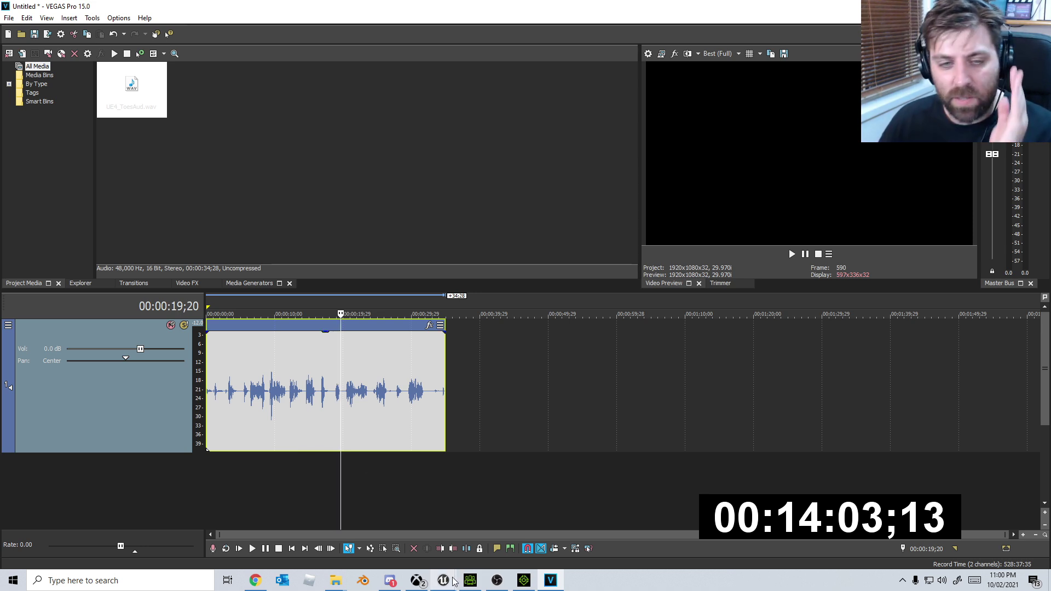
Bring up Unreal's movie render preview to check the render's progress.
{"action": "mouse_move", "coordinate": [450, 580]}
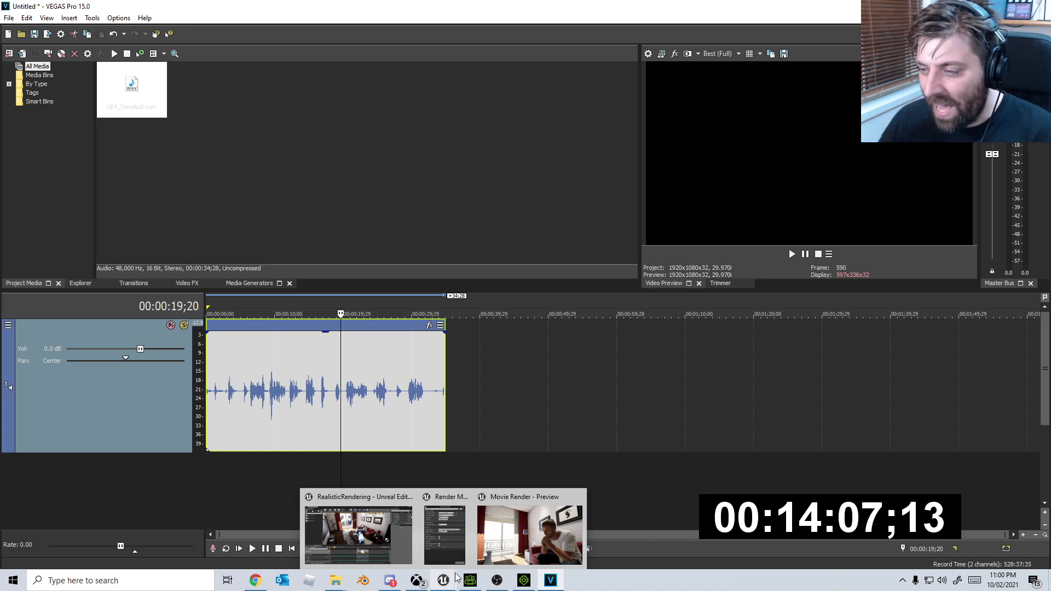
{"action": "left_click", "coordinate": [556, 544]}
{"action": "mouse_move", "coordinate": [555, 583]}
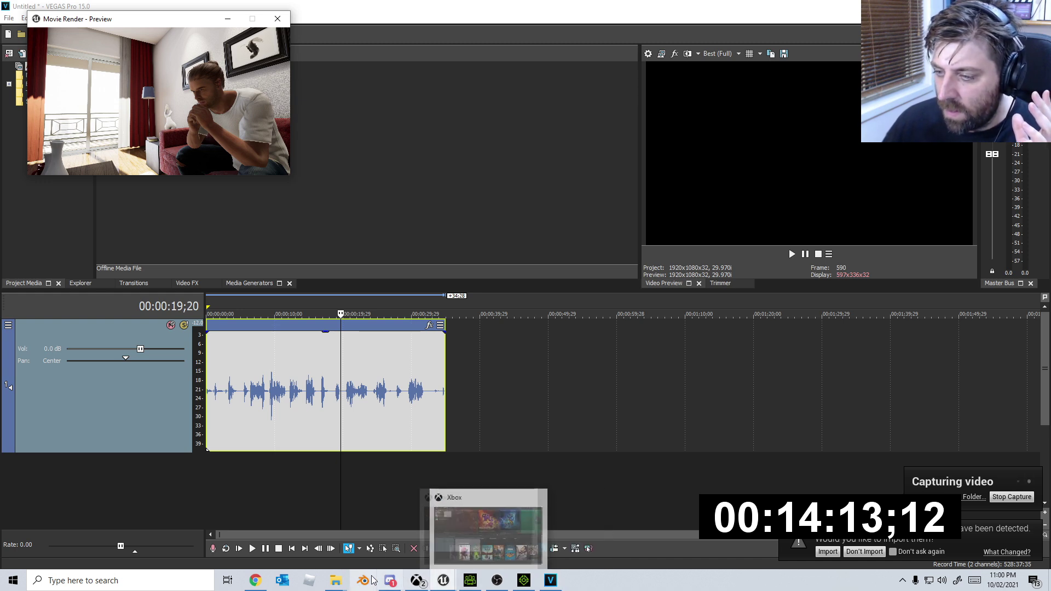
Import markom3d_credit from the Markom3D folder on drive D into VEGAS Pro and place it after the audio, matching the project video settings to it.
{"action": "left_click", "coordinate": [367, 502]}
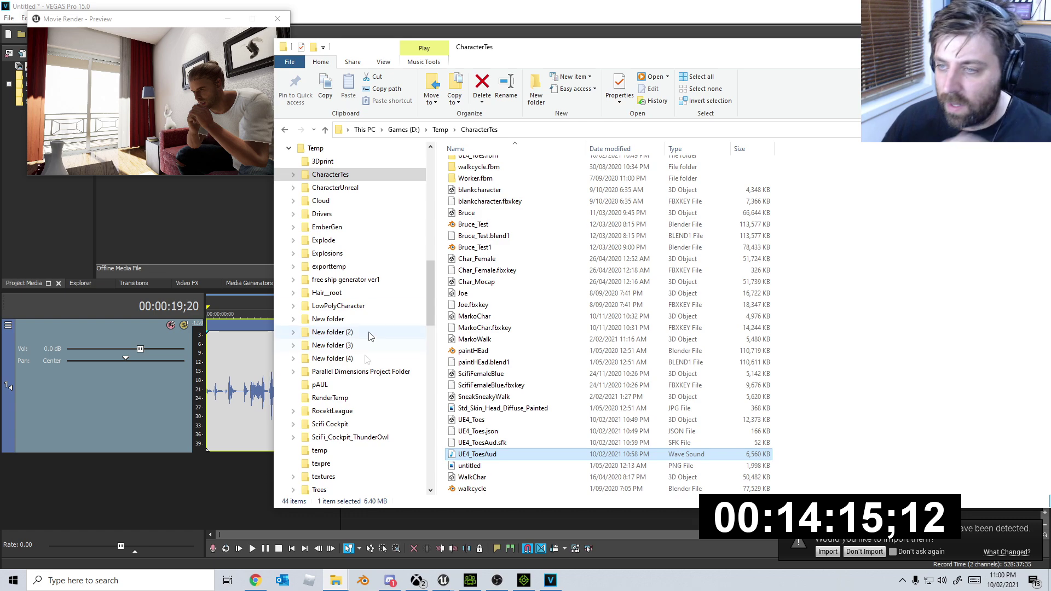
{"action": "scroll", "coordinate": [345, 321], "scroll_direction": "up", "scroll_amount": 7}
{"action": "left_click", "coordinate": [344, 322]}
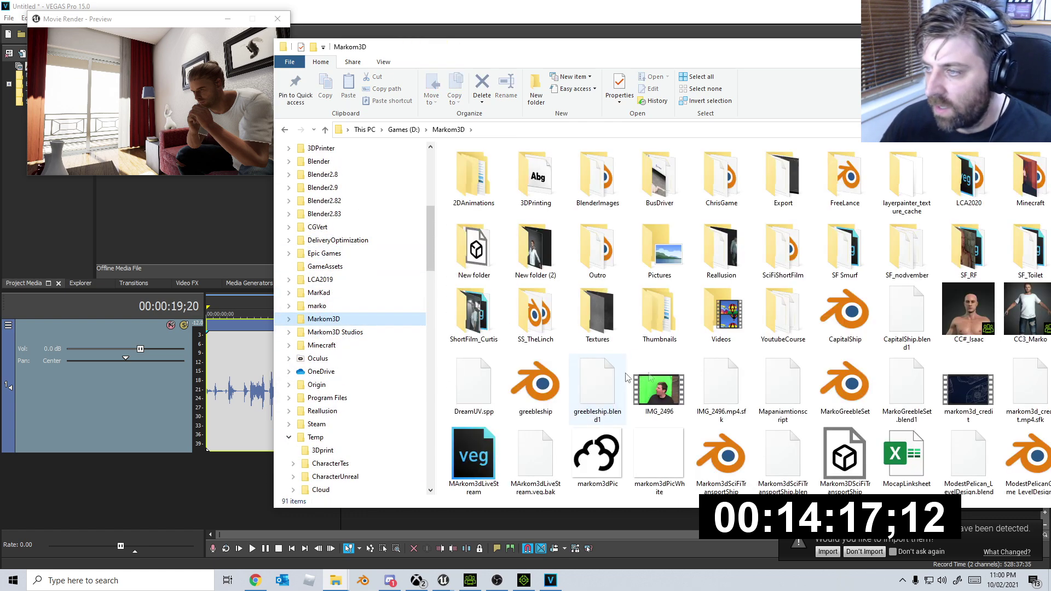
{"action": "left_click_drag", "start_coordinate": [968, 391], "coordinate": [199, 228]}
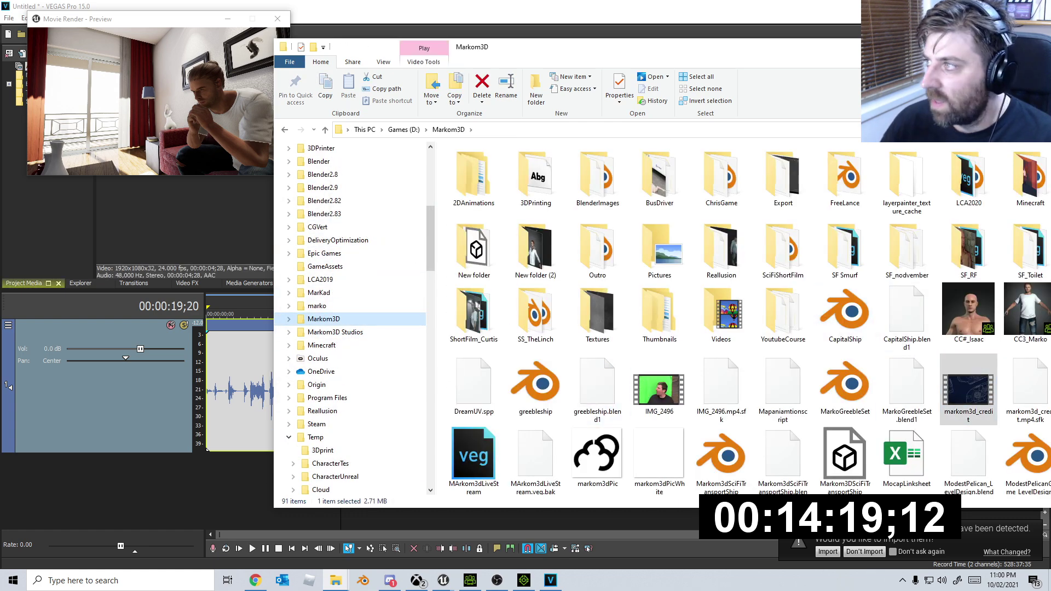
{"action": "left_click", "coordinate": [987, 6]}
{"action": "left_click", "coordinate": [550, 580]}
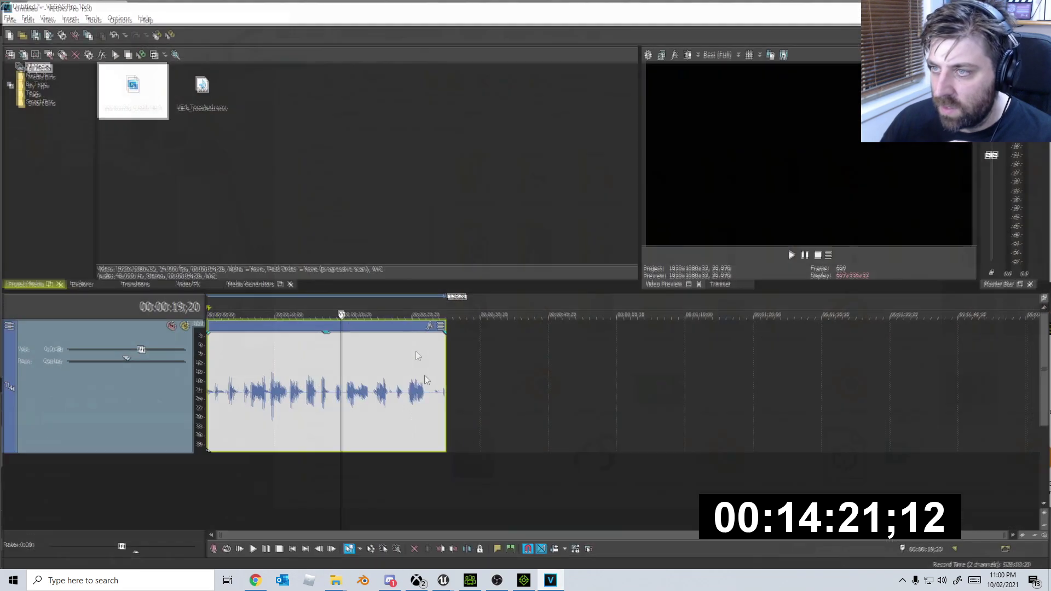
{"action": "left_click_drag", "start_coordinate": [131, 88], "coordinate": [485, 361]}
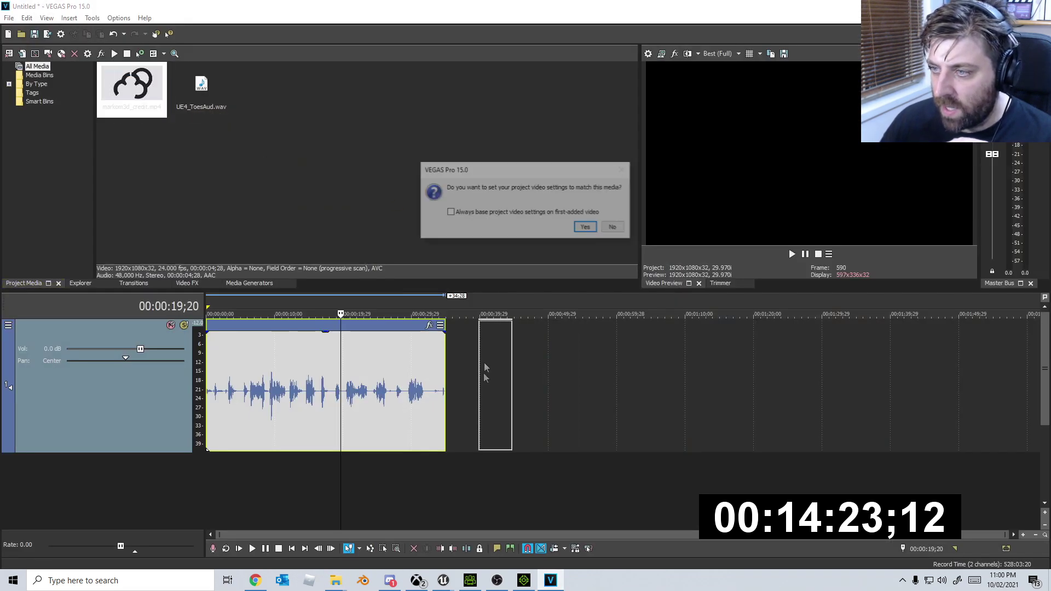
{"action": "left_click", "coordinate": [586, 228]}
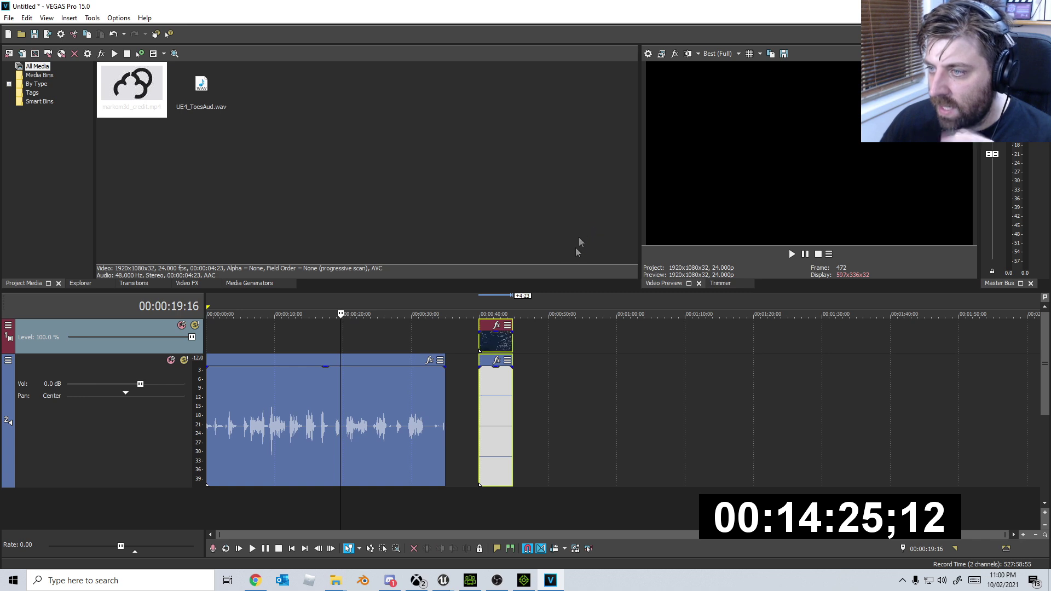
Examine the media and general properties of the markom3d_credit video clip on the timeline.
{"action": "left_click", "coordinate": [502, 344]}
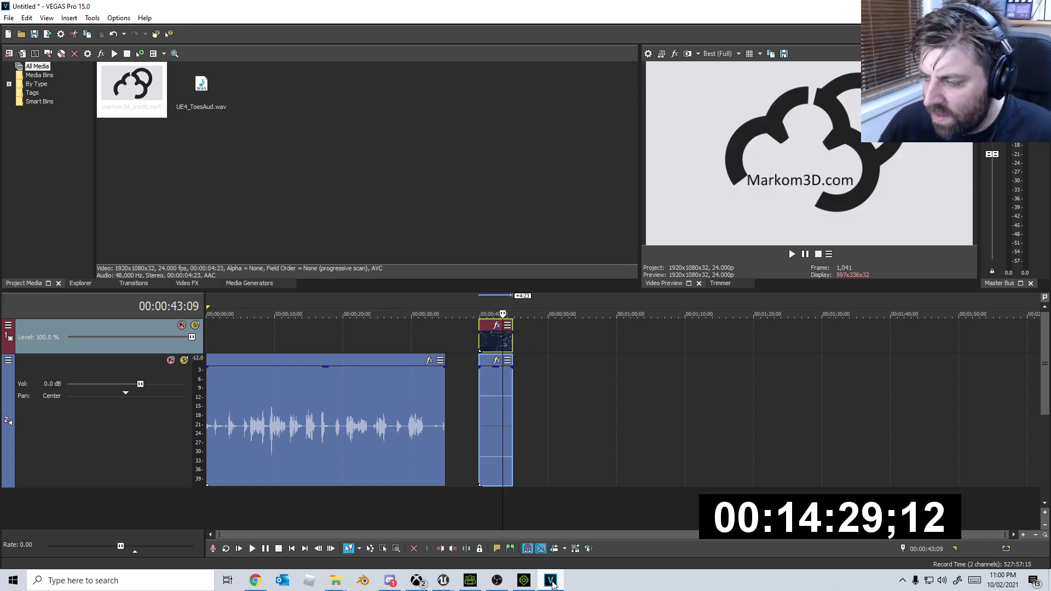
{"action": "right_click", "coordinate": [499, 345]}
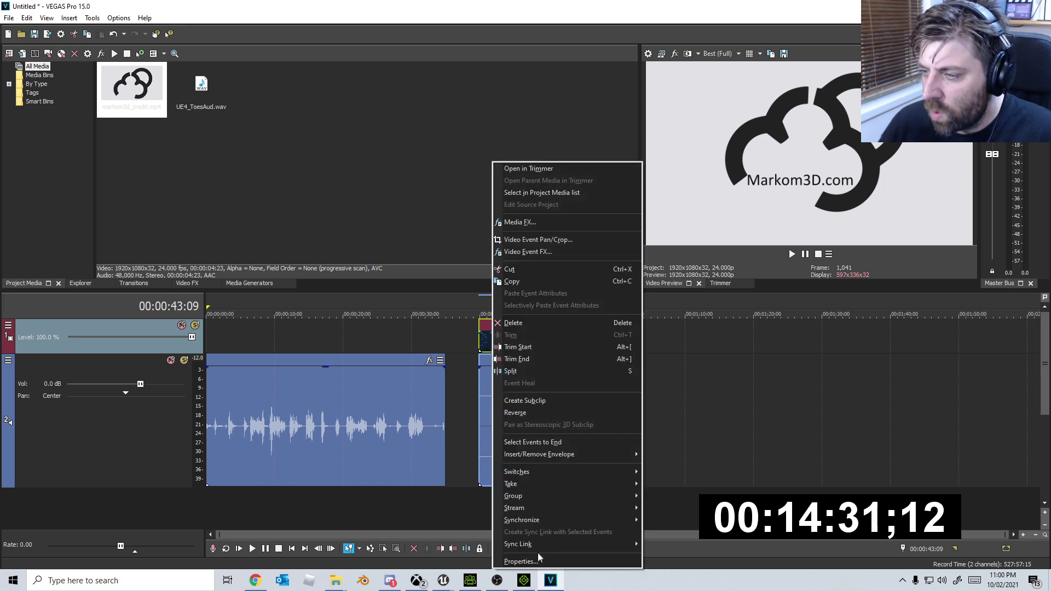
{"action": "left_click", "coordinate": [519, 562]}
{"action": "left_click", "coordinate": [473, 106]}
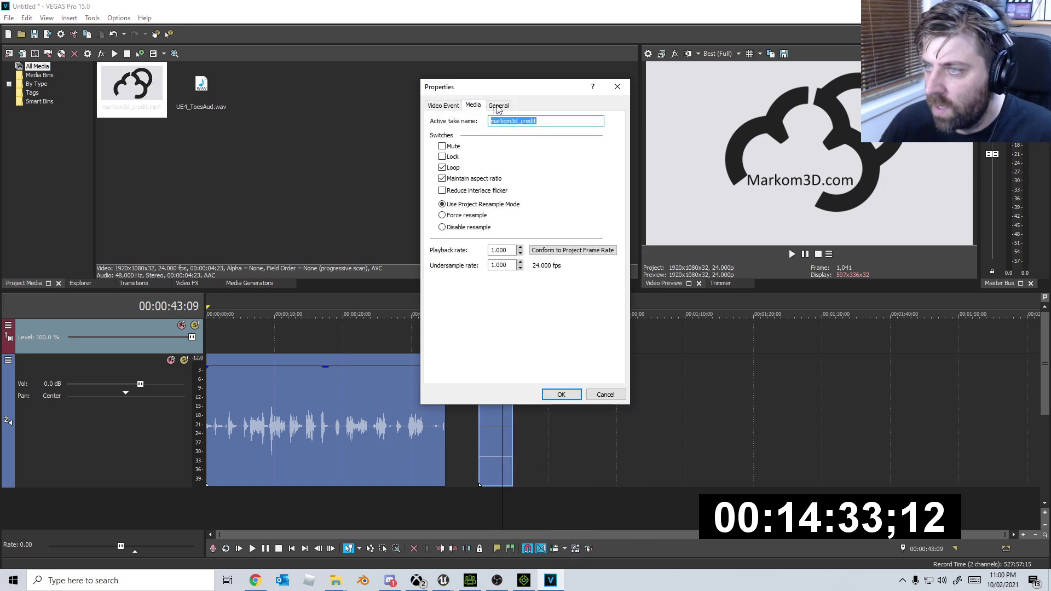
{"action": "left_click", "coordinate": [499, 106]}
{"action": "left_click", "coordinate": [605, 394]}
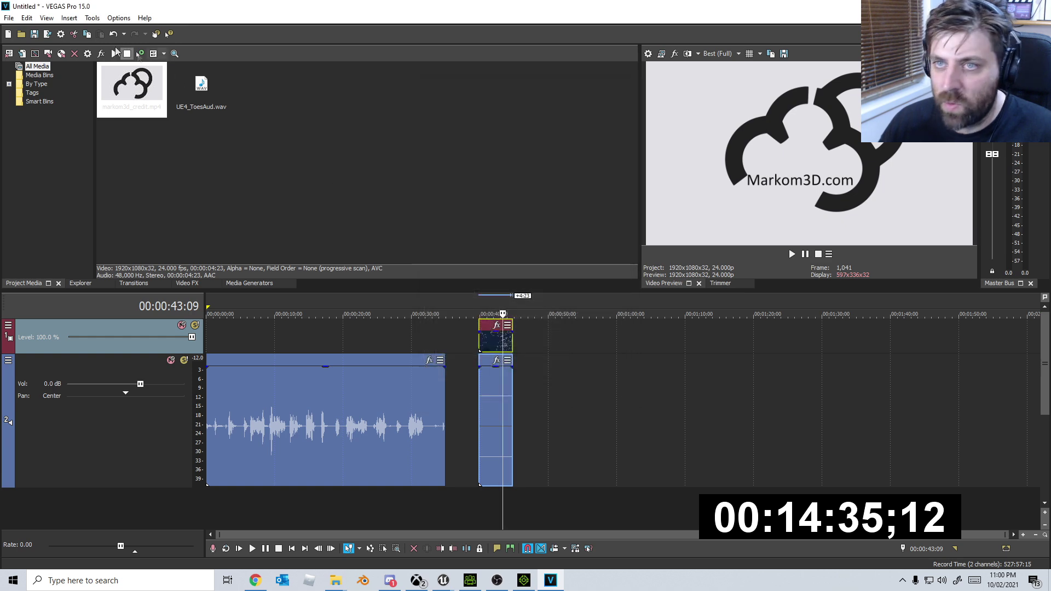
Set the project's video frame rate to 29.970 (NTSC) in the project properties.
{"action": "left_click", "coordinate": [10, 18]}
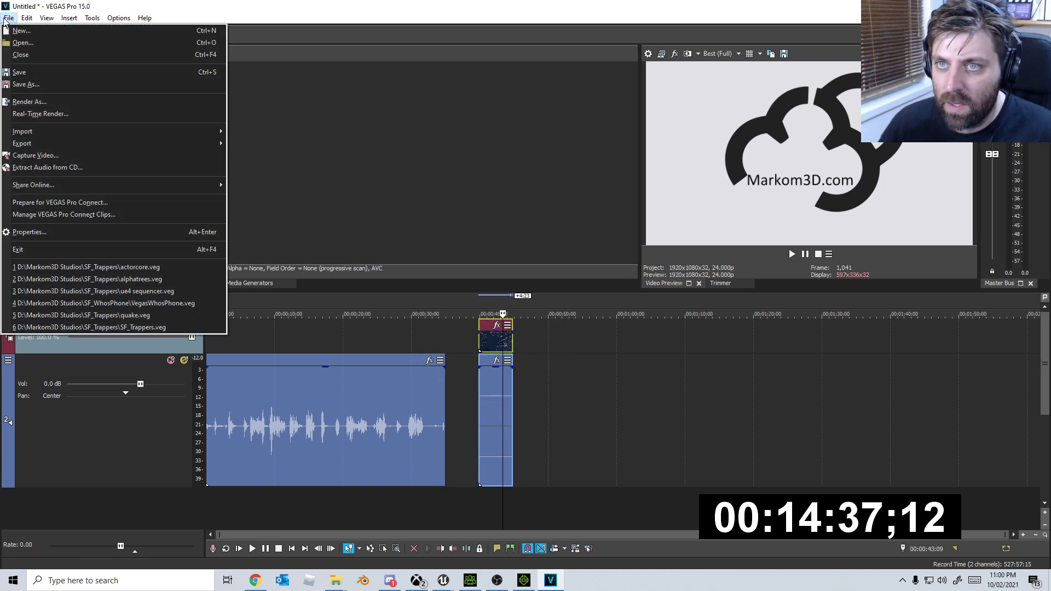
{"action": "left_click", "coordinate": [29, 232]}
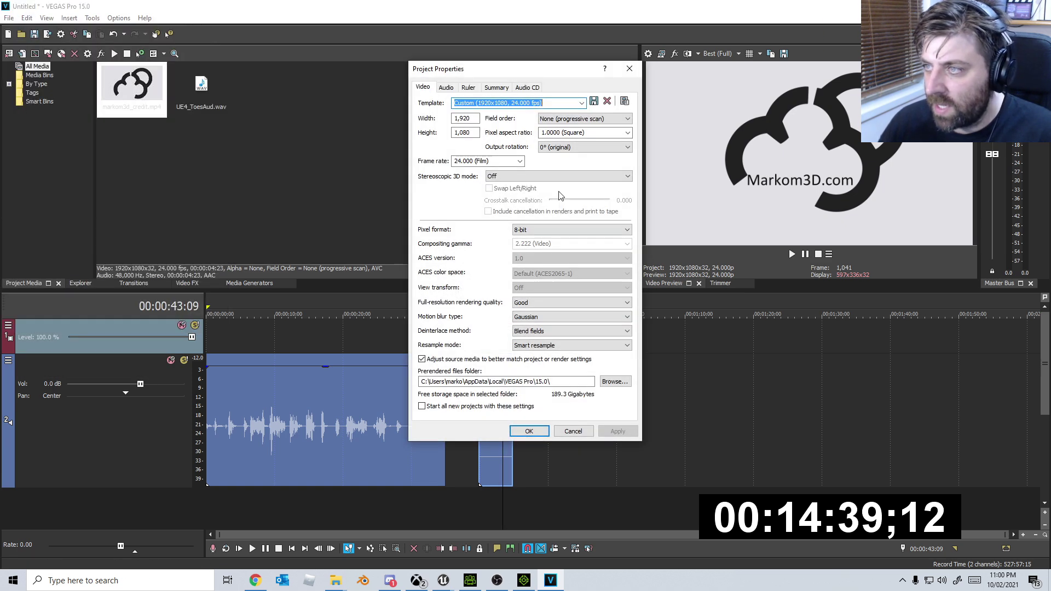
{"action": "left_click", "coordinate": [518, 161]}
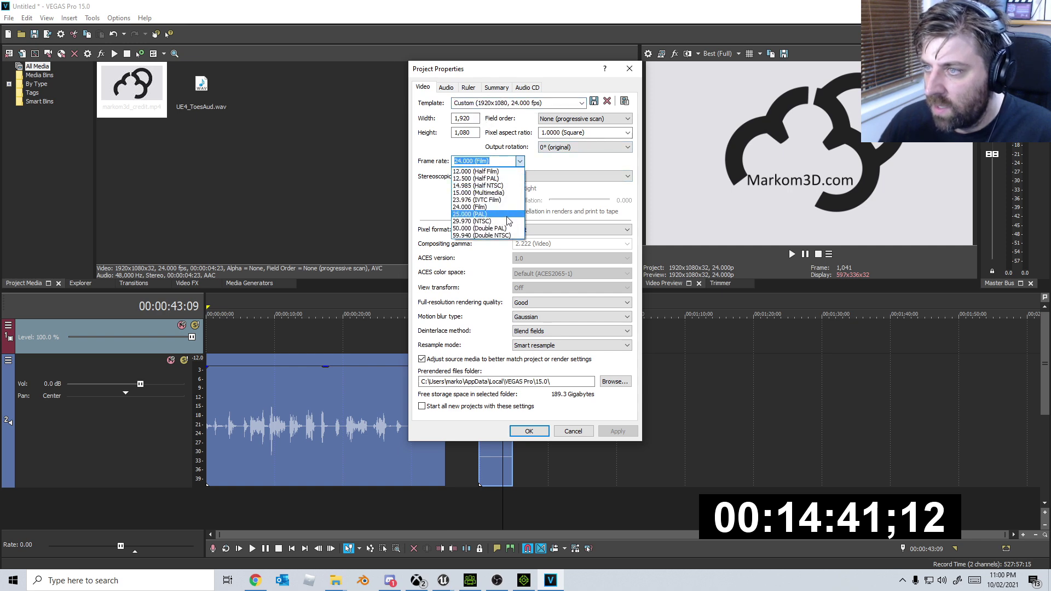
{"action": "left_click", "coordinate": [472, 221]}
{"action": "left_click", "coordinate": [617, 431]}
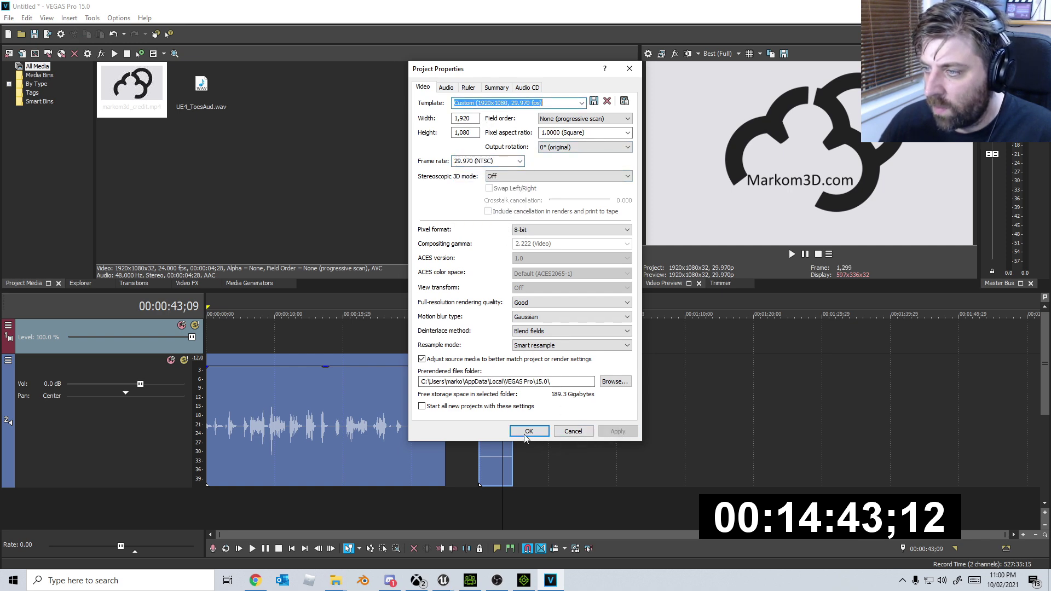
{"action": "left_click", "coordinate": [528, 431]}
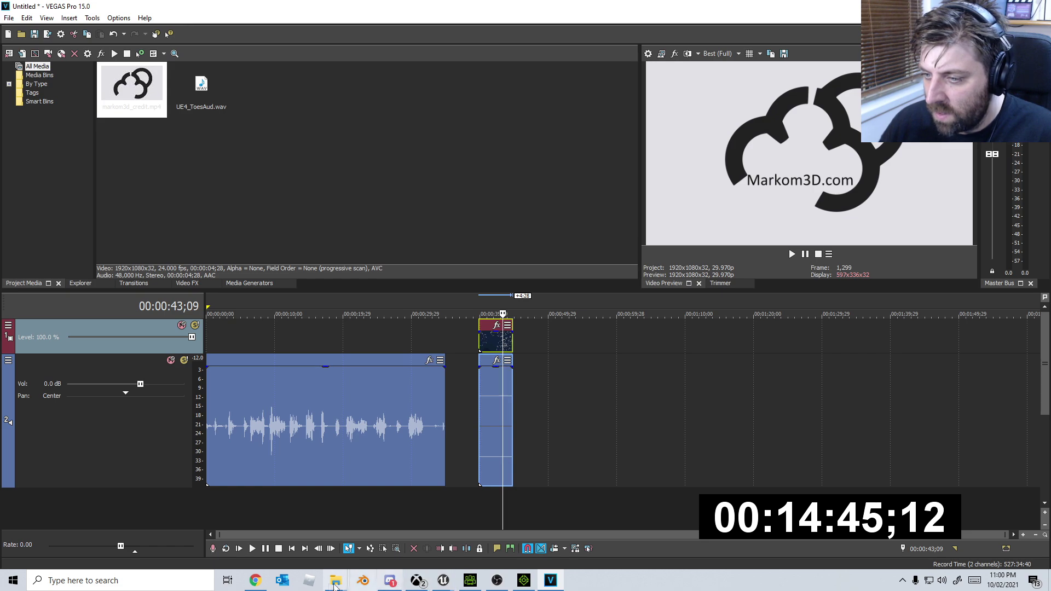
Check the capture in Unreal Editor and open D:\UnrealEngine\RealisticRendering\Content\RenderImage in File Explorer to inspect the rendered frames.
{"action": "mouse_move", "coordinate": [443, 581]}
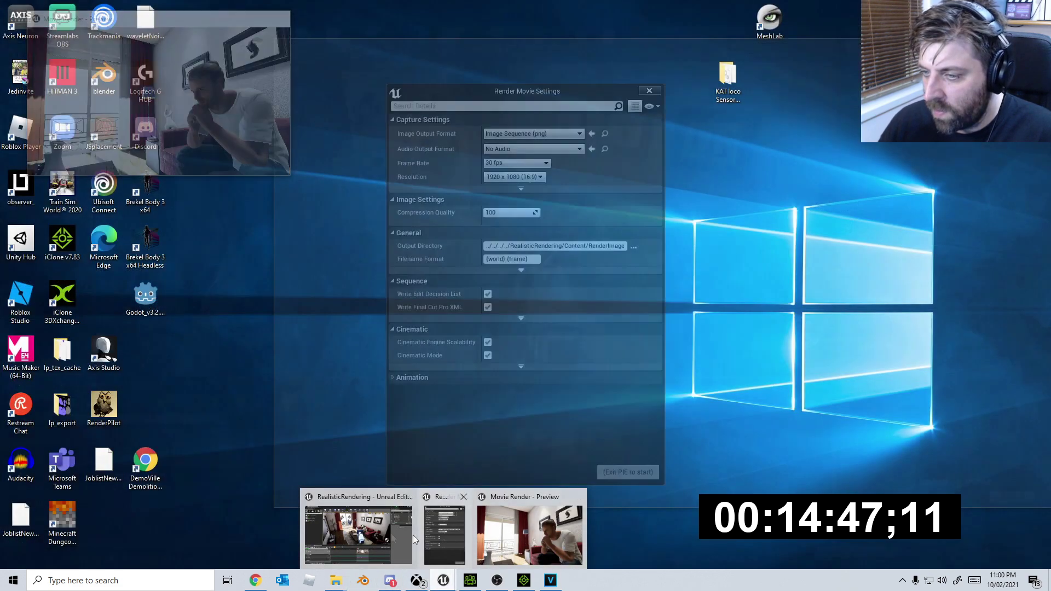
{"action": "left_click", "coordinate": [413, 534]}
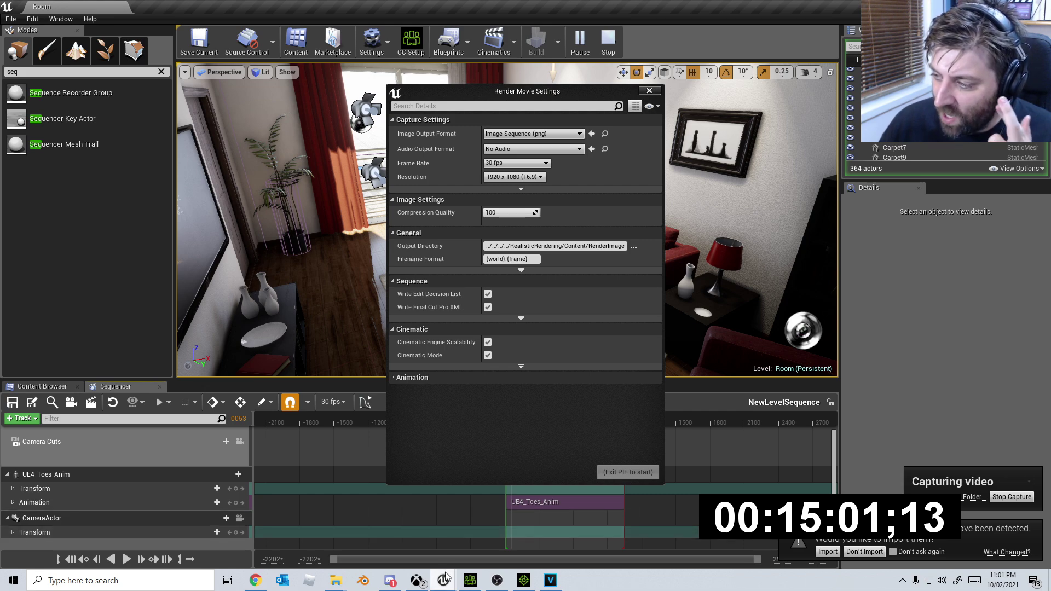
{"action": "mouse_move", "coordinate": [335, 580]}
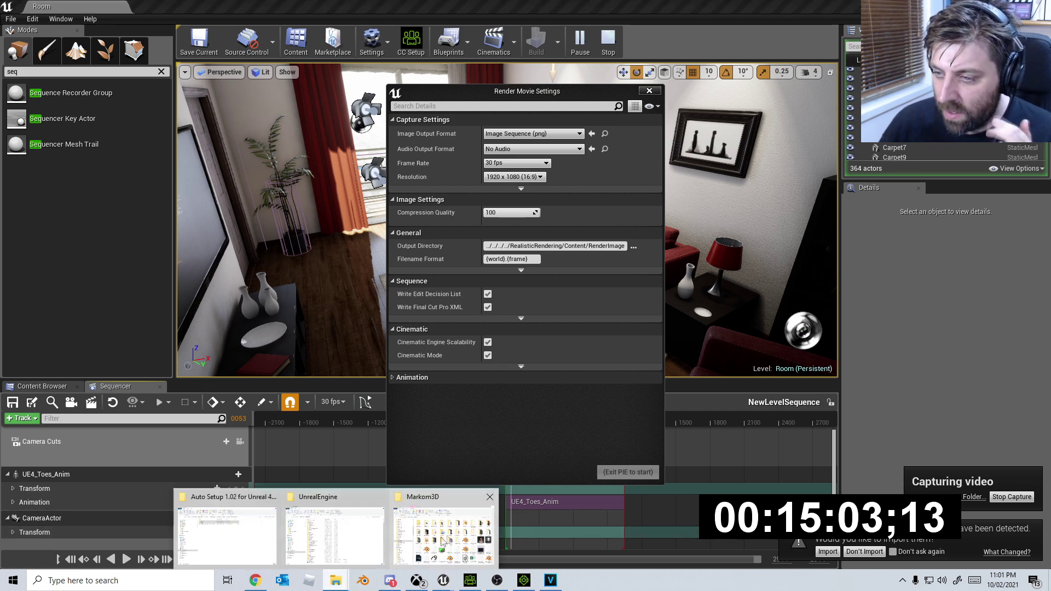
{"action": "left_click", "coordinate": [347, 535]}
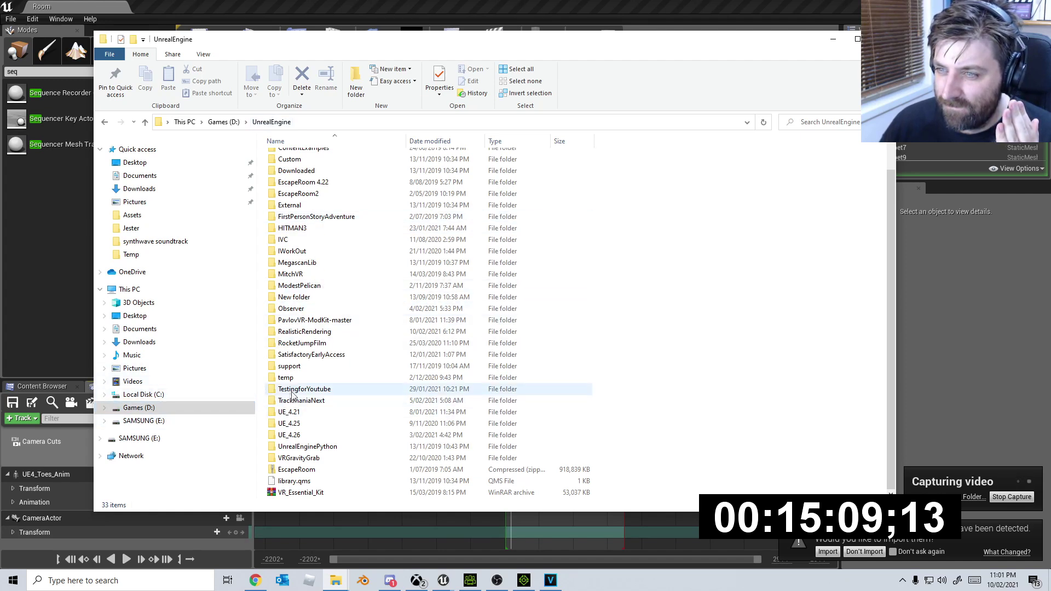
{"action": "double_click", "coordinate": [311, 331]}
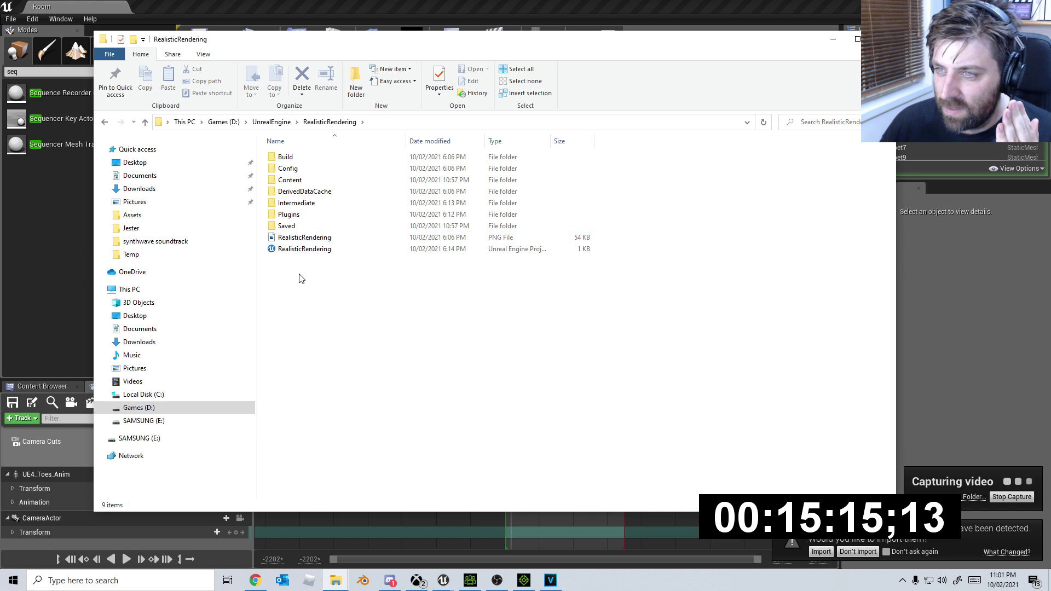
{"action": "double_click", "coordinate": [289, 180]}
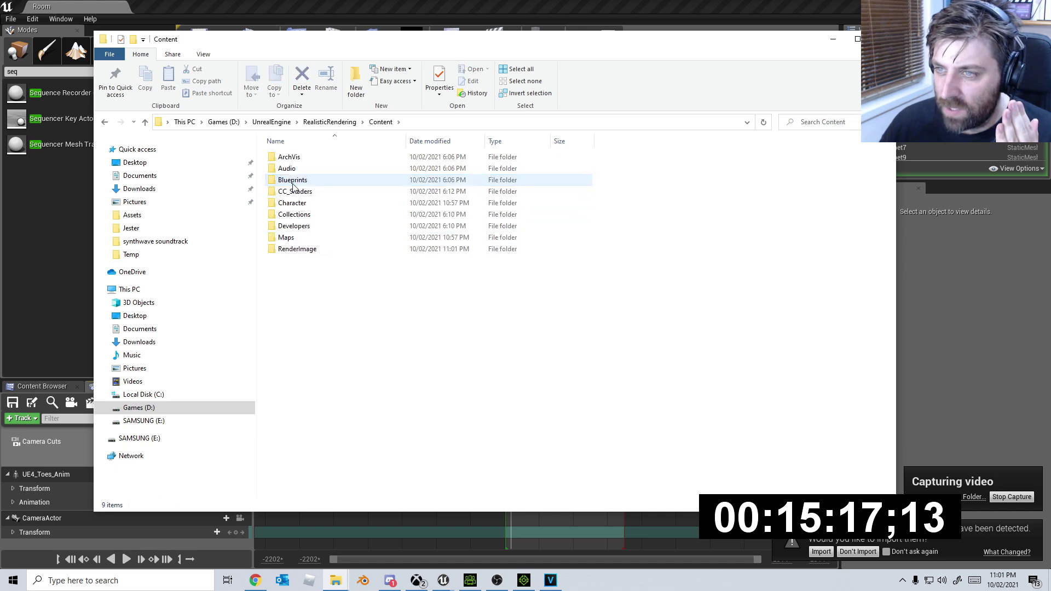
{"action": "left_click", "coordinate": [295, 251]}
{"action": "double_click", "coordinate": [295, 250]}
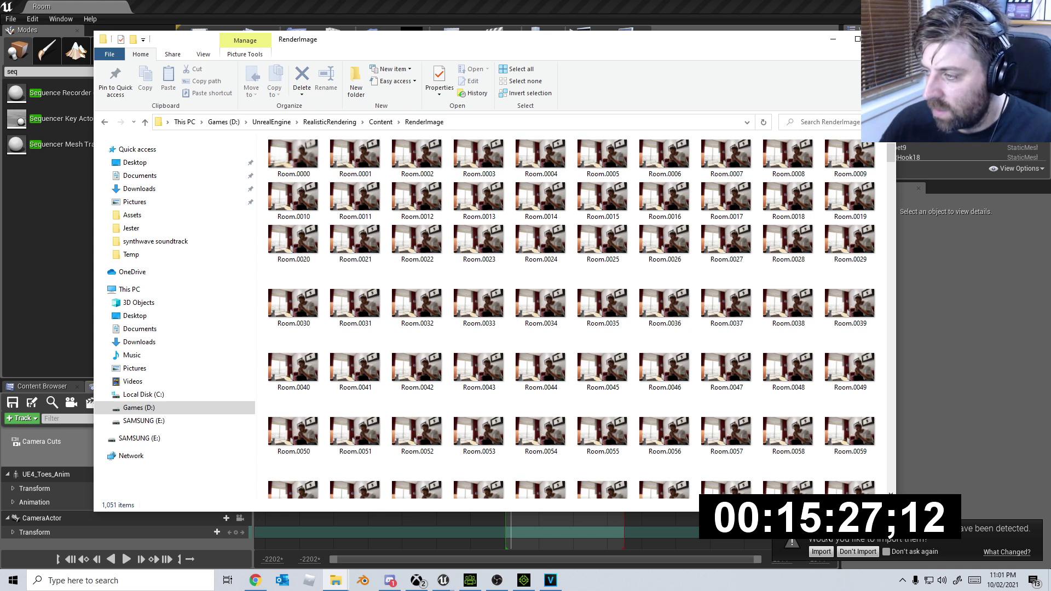
{"action": "left_click", "coordinate": [305, 147]}
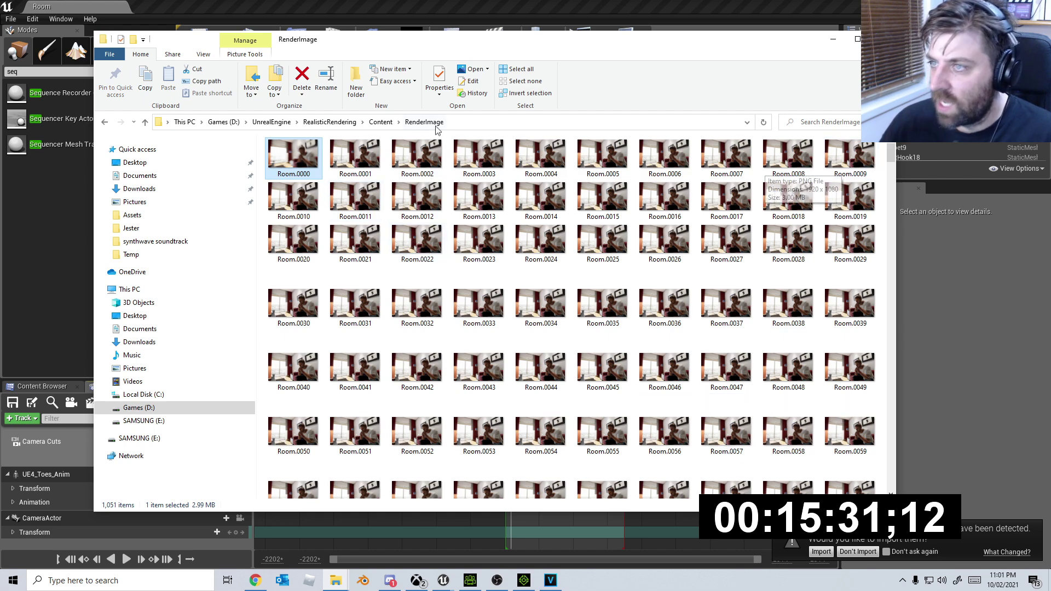
{"action": "left_click", "coordinate": [832, 40]}
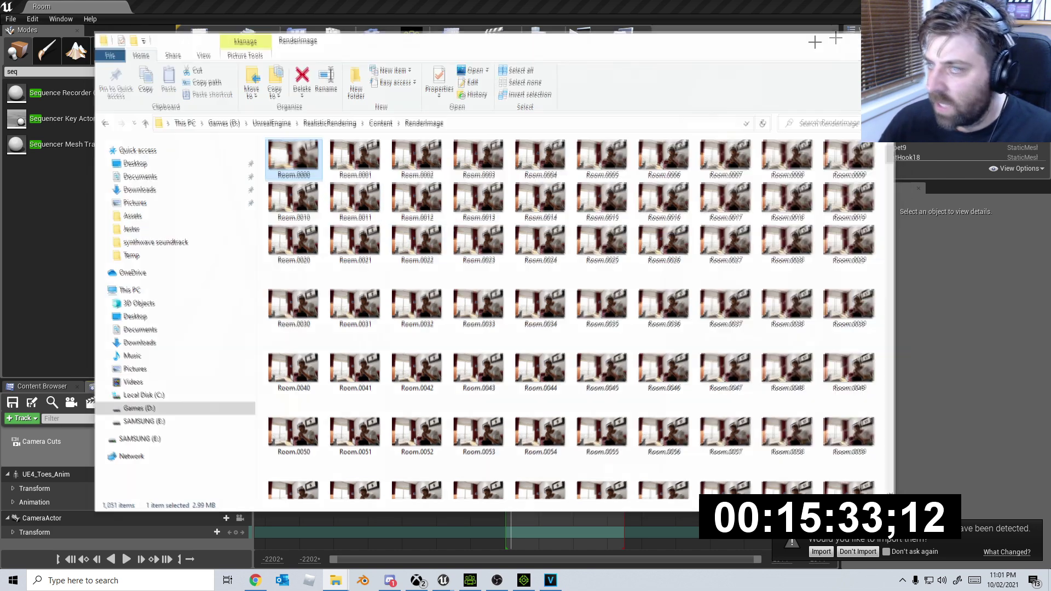
Start a media import in VEGAS Pro and point it to the RenderImage folder, using the path copied from File Explorer.
{"action": "left_click", "coordinate": [556, 582]}
{"action": "left_click", "coordinate": [8, 18]}
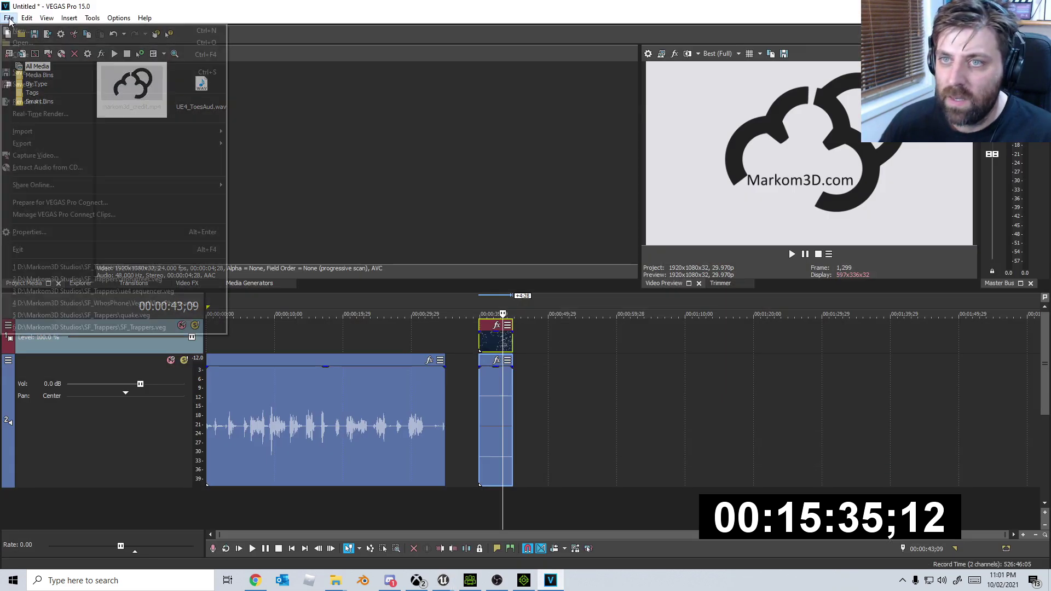
{"action": "mouse_move", "coordinate": [33, 114]}
{"action": "left_click", "coordinate": [257, 132]}
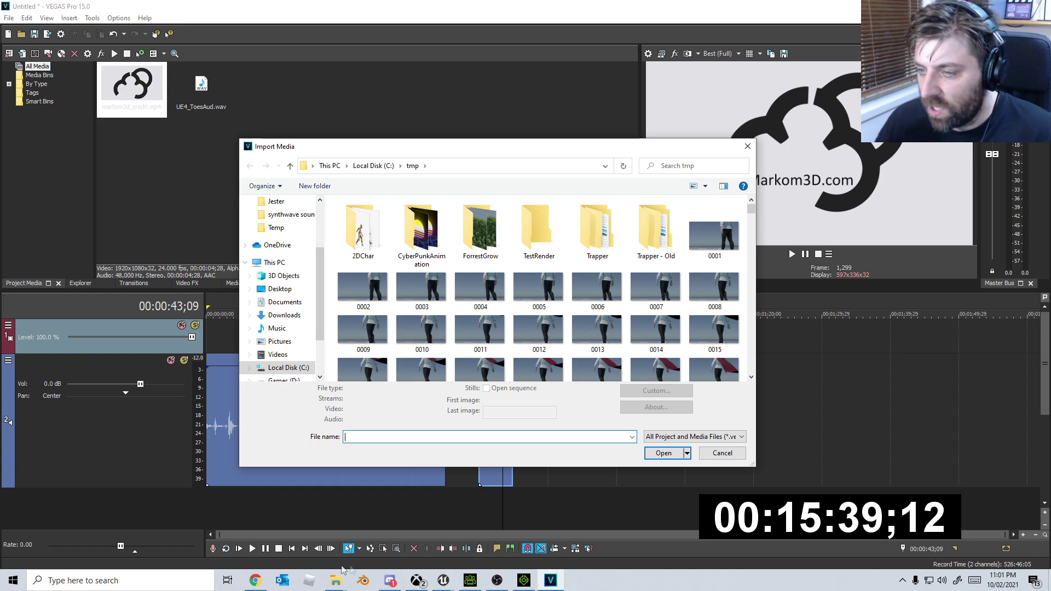
{"action": "mouse_move", "coordinate": [335, 580]}
{"action": "left_click", "coordinate": [446, 525]}
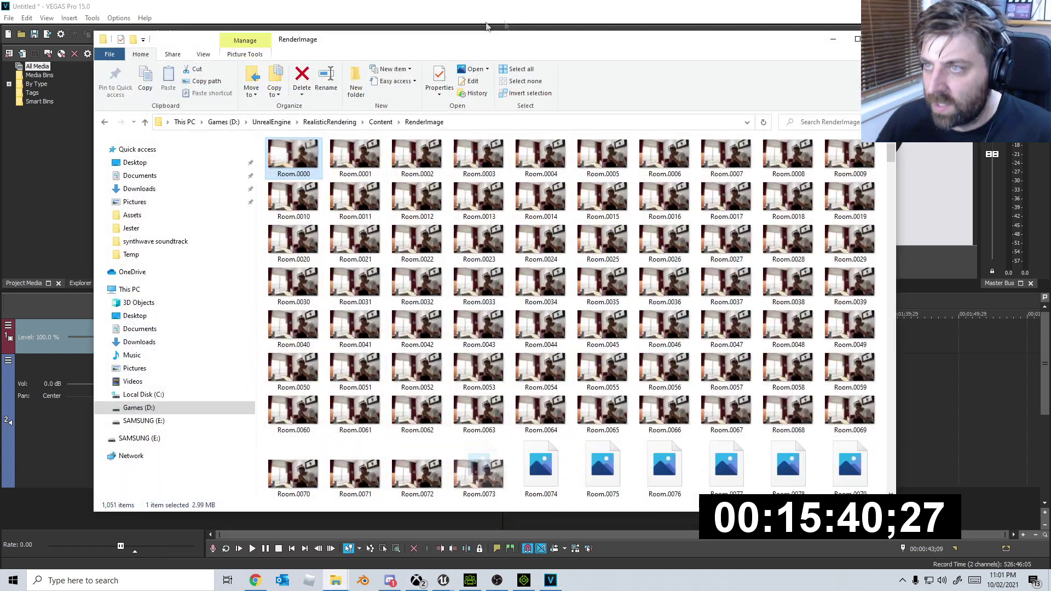
{"action": "left_click", "coordinate": [488, 123]}
{"action": "key", "text": "ctrl+c"}
{"action": "key", "text": "alt+Tab"}
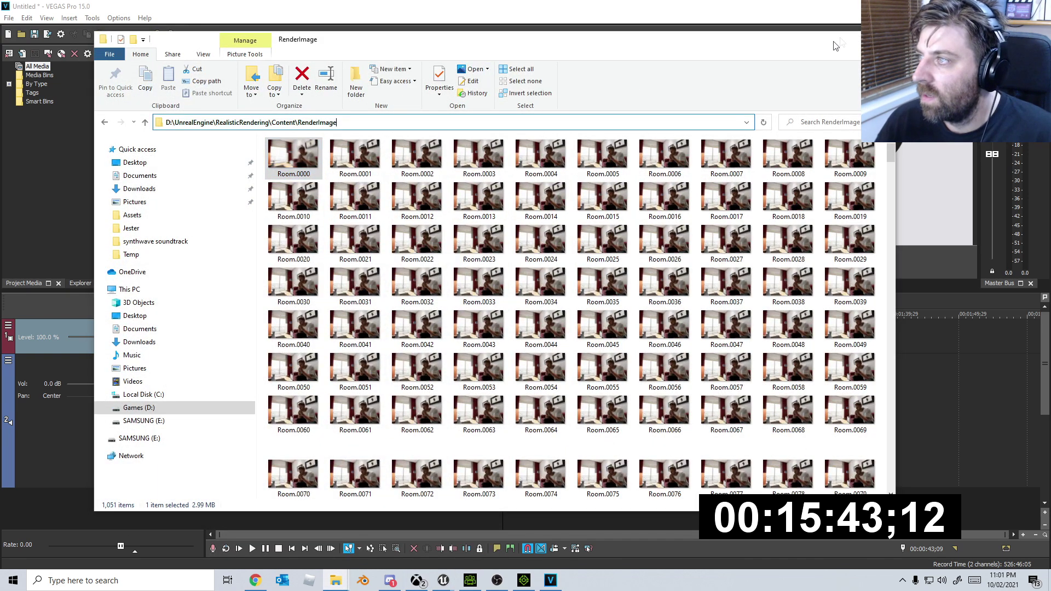
{"action": "left_click", "coordinate": [465, 167]}
{"action": "key", "text": "ctrl+v"}
{"action": "key", "text": "Return"}
Import the frames as an image sequence starting from Room.0000 and place it at the start of the video track.
{"action": "left_click", "coordinate": [363, 236]}
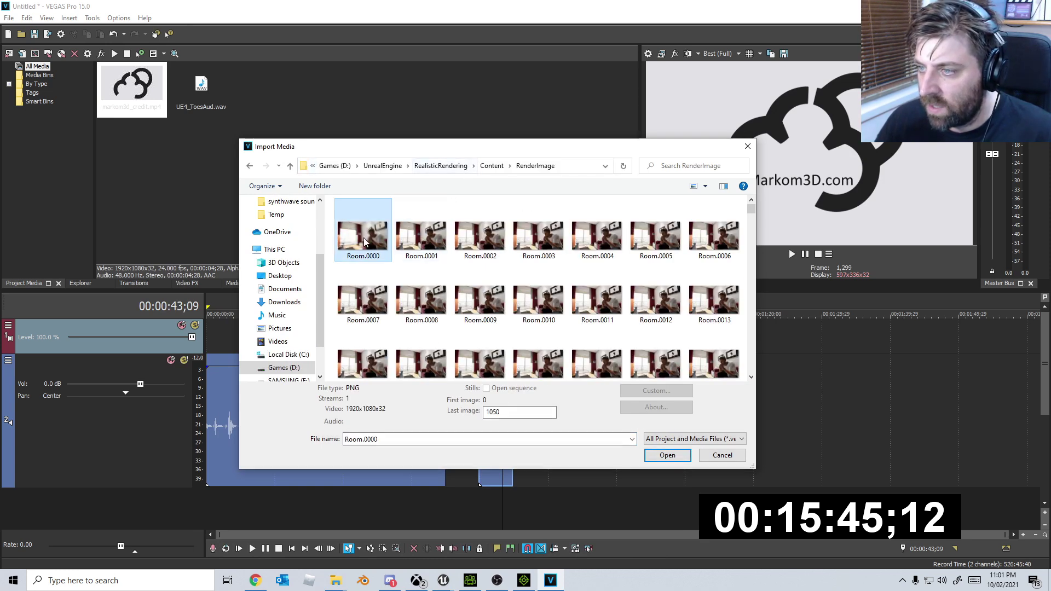
{"action": "left_click", "coordinate": [486, 388]}
{"action": "left_click", "coordinate": [658, 460]}
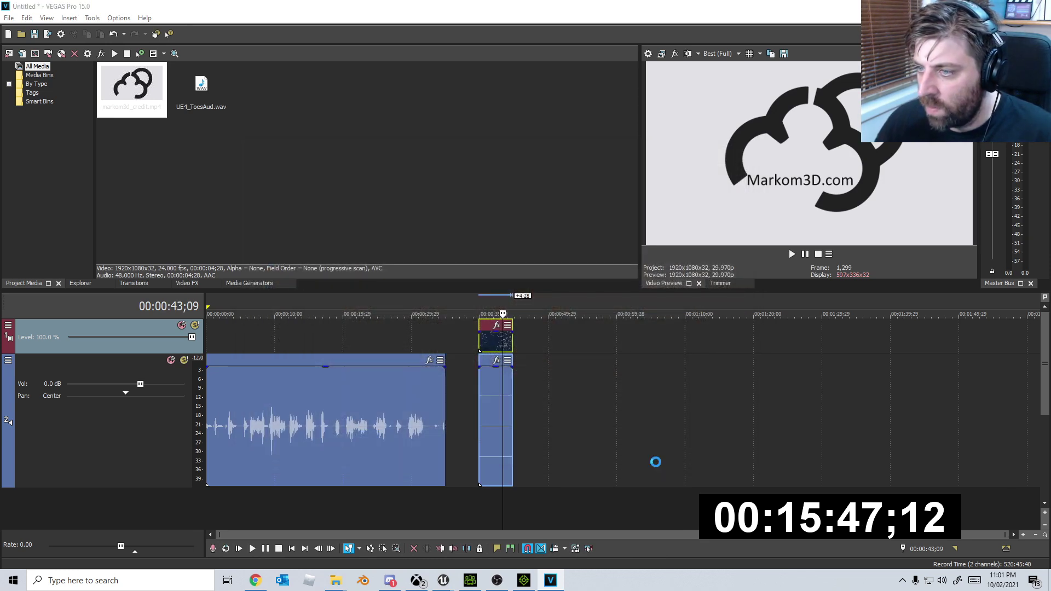
{"action": "left_click", "coordinate": [558, 395]}
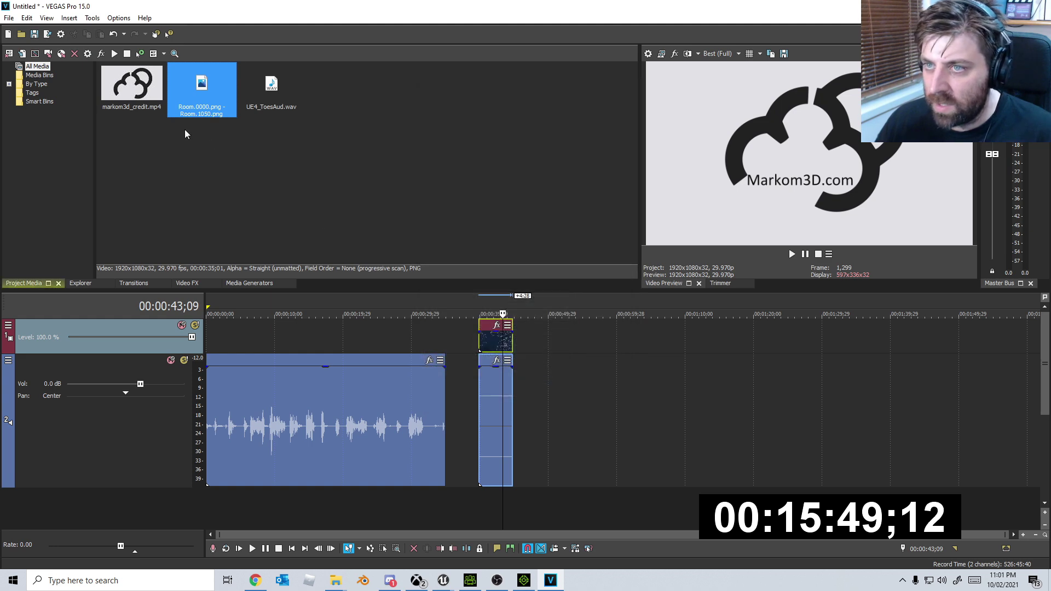
{"action": "left_click_drag", "start_coordinate": [218, 179], "coordinate": [213, 325]}
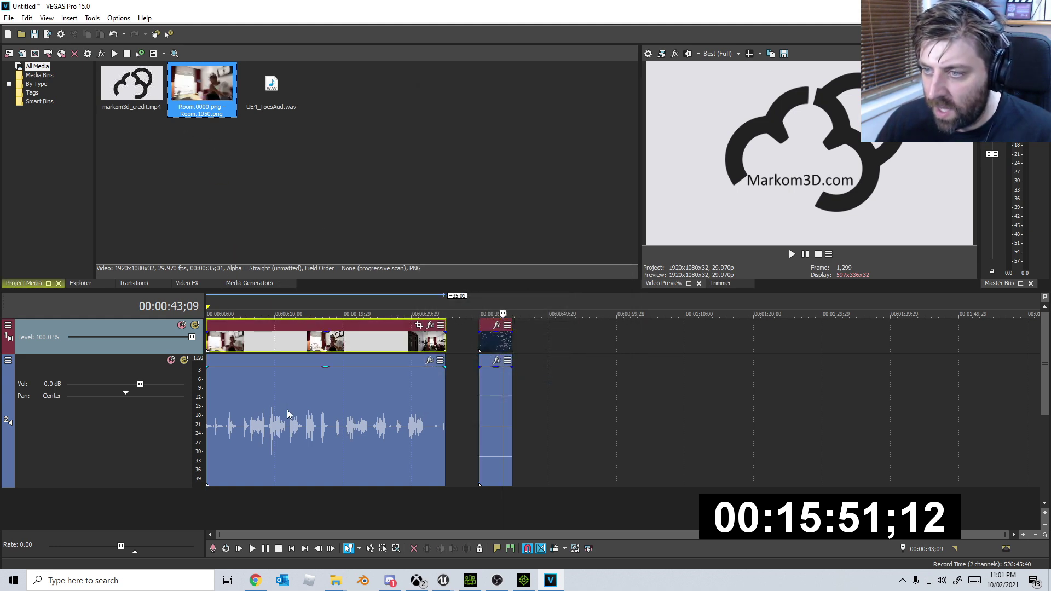
Play the beginning of the timeline to check how the speech audio syncs with the rendered character.
{"action": "left_click", "coordinate": [246, 381]}
{"action": "scroll", "coordinate": [285, 391], "scroll_direction": "up", "scroll_amount": 5}
{"action": "middle_click_drag", "start_coordinate": [344, 384], "coordinate": [124, 392]}
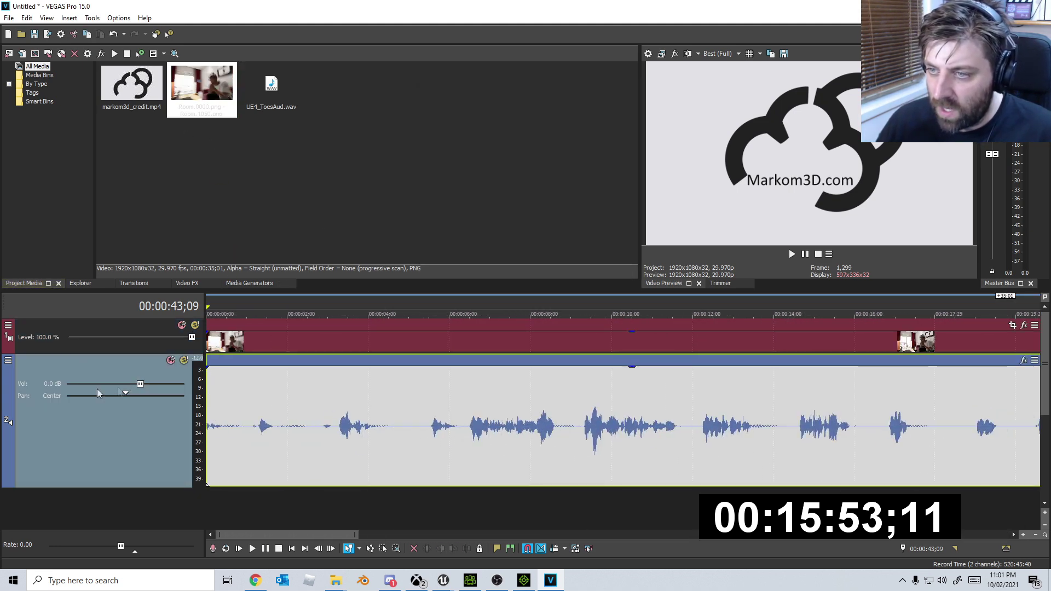
{"action": "left_click", "coordinate": [331, 410]}
{"action": "key", "text": "Up"}
{"action": "key", "text": "Up"}
{"action": "key", "text": "Up"}
{"action": "key", "text": "Up"}
{"action": "key", "text": "space"}
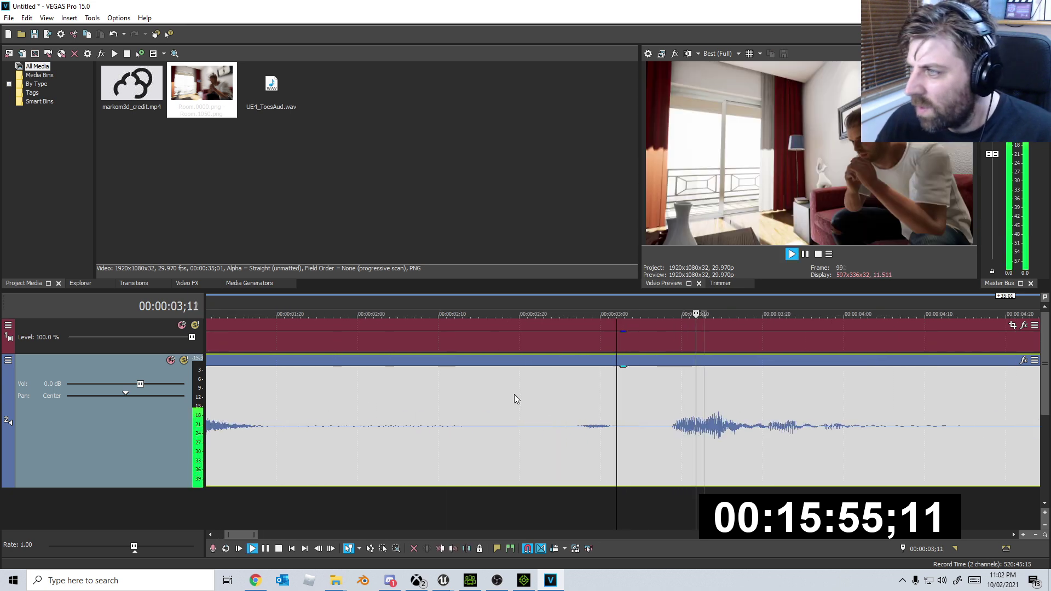
{"action": "key", "text": "space"}
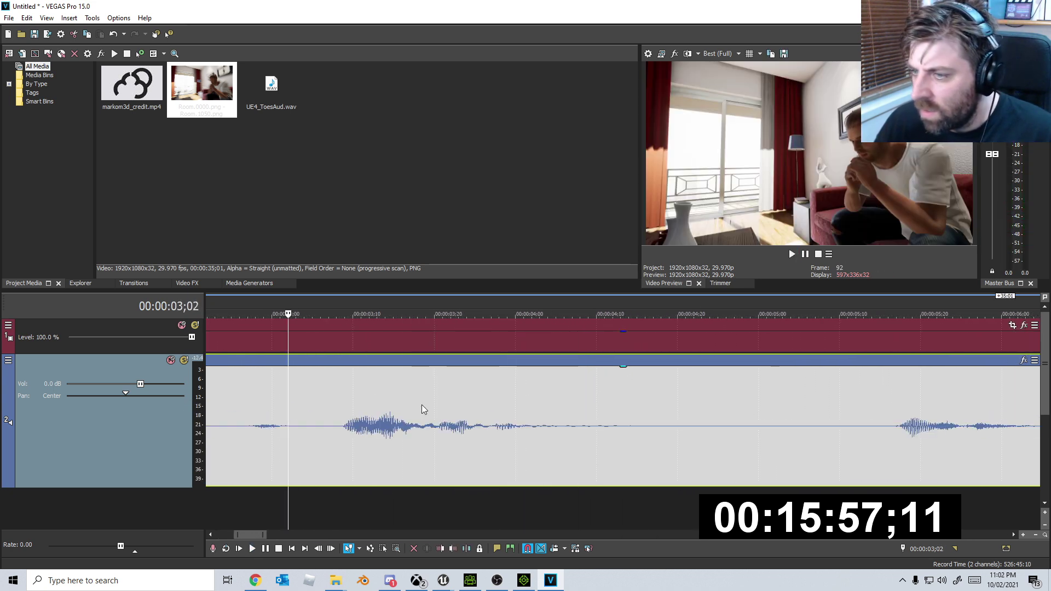
Shift the speech audio clip about 11 frames later on the timeline.
{"action": "middle_click", "coordinate": [495, 400]}
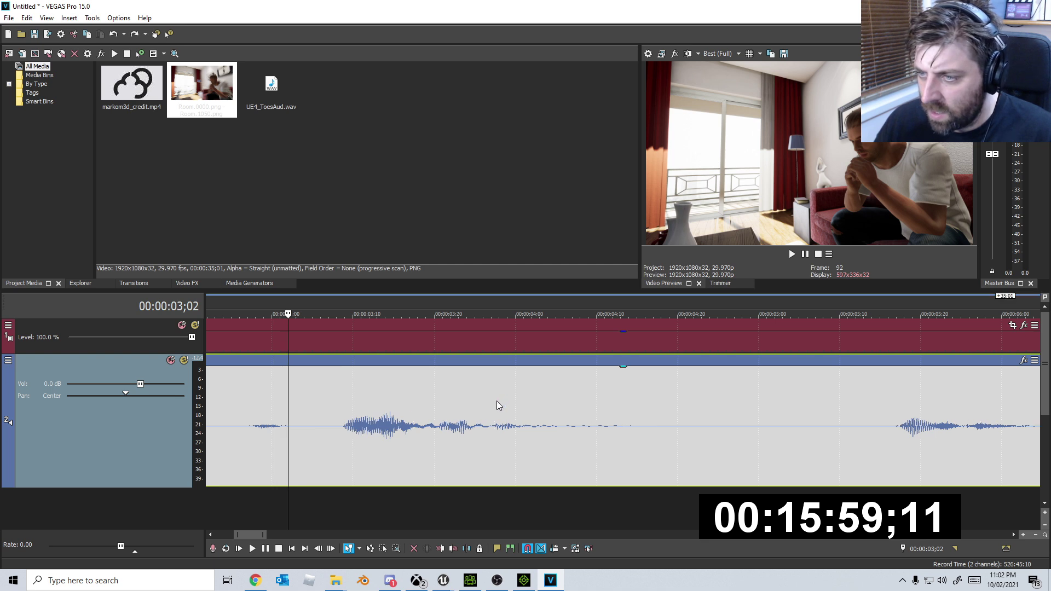
{"action": "left_click_drag", "start_coordinate": [232, 394], "coordinate": [327, 393]}
{"action": "left_click", "coordinate": [289, 374]}
Play back the sequence with the shifted audio to recheck the sync.
{"action": "key", "text": "space"}
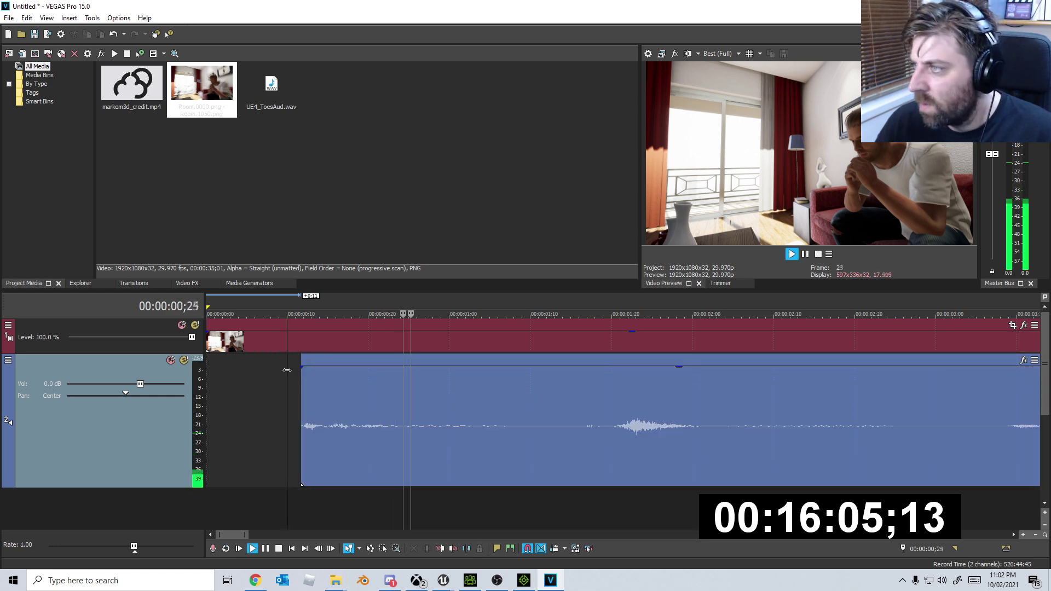
{"action": "middle_click_drag", "start_coordinate": [287, 370], "coordinate": [441, 370]}
{"action": "middle_click_drag", "start_coordinate": [344, 370], "coordinate": [411, 363]}
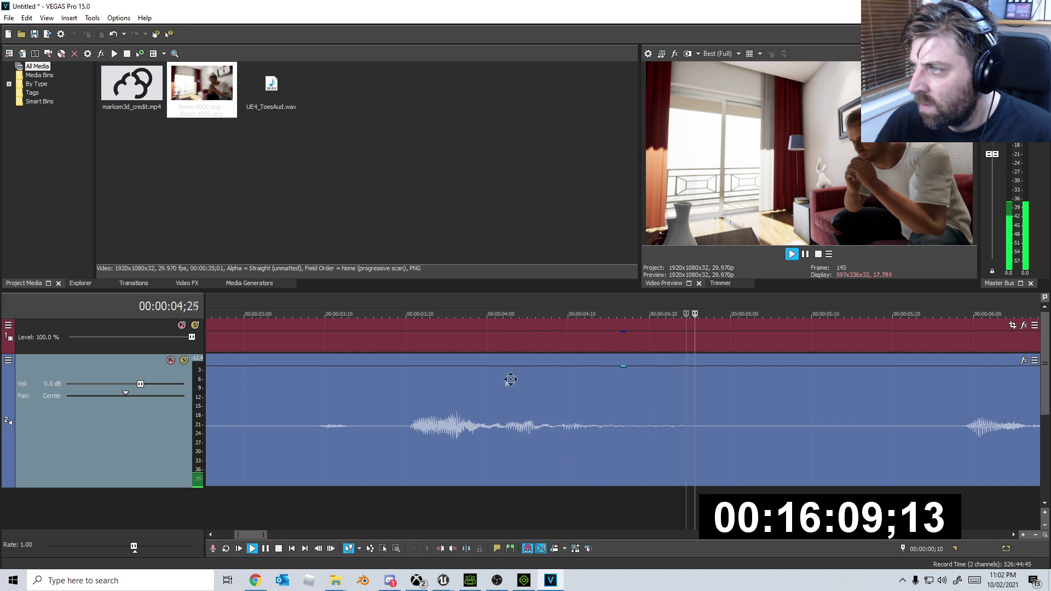
{"action": "middle_click_drag", "start_coordinate": [507, 378], "coordinate": [615, 375]}
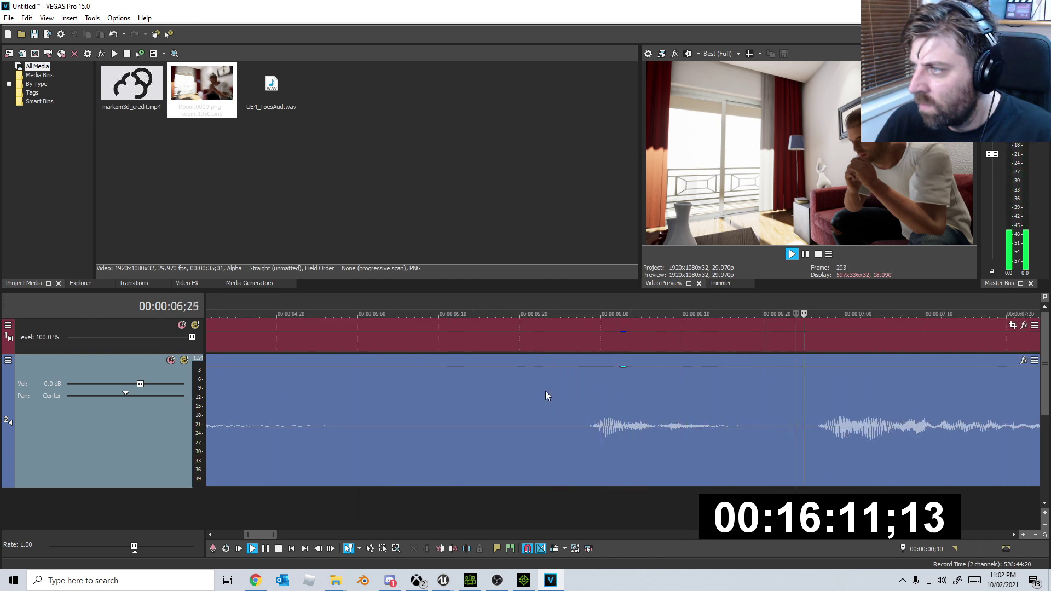
Move the credit clip with its audio back so it starts at the end of the rendered video clip.
{"action": "scroll", "coordinate": [545, 391], "scroll_direction": "right", "scroll_amount": 4}
{"action": "scroll", "coordinate": [592, 405], "scroll_direction": "down", "scroll_amount": 5}
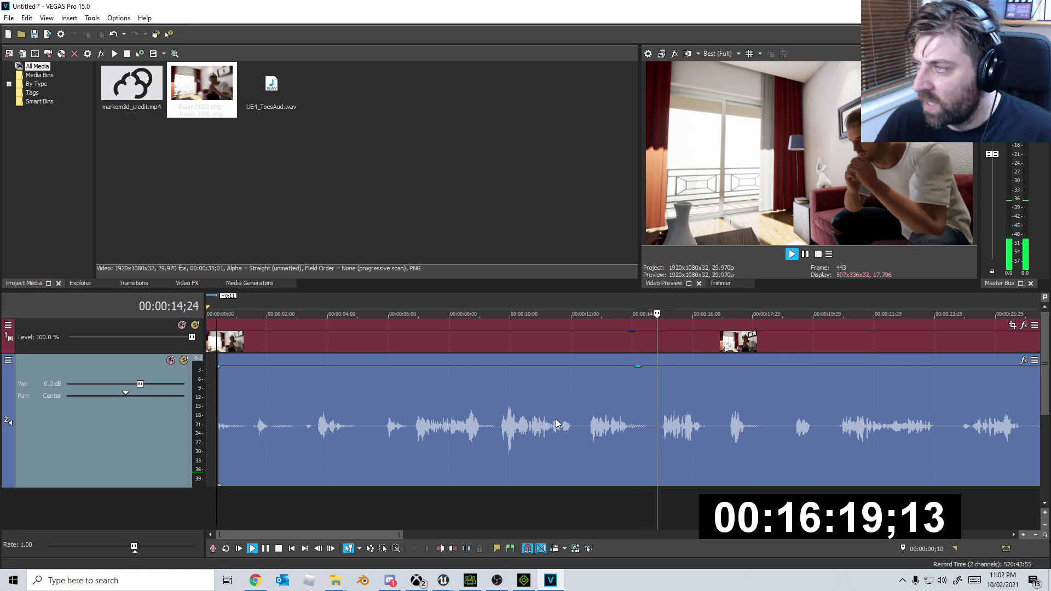
{"action": "scroll", "coordinate": [682, 399], "scroll_direction": "down", "scroll_amount": 8}
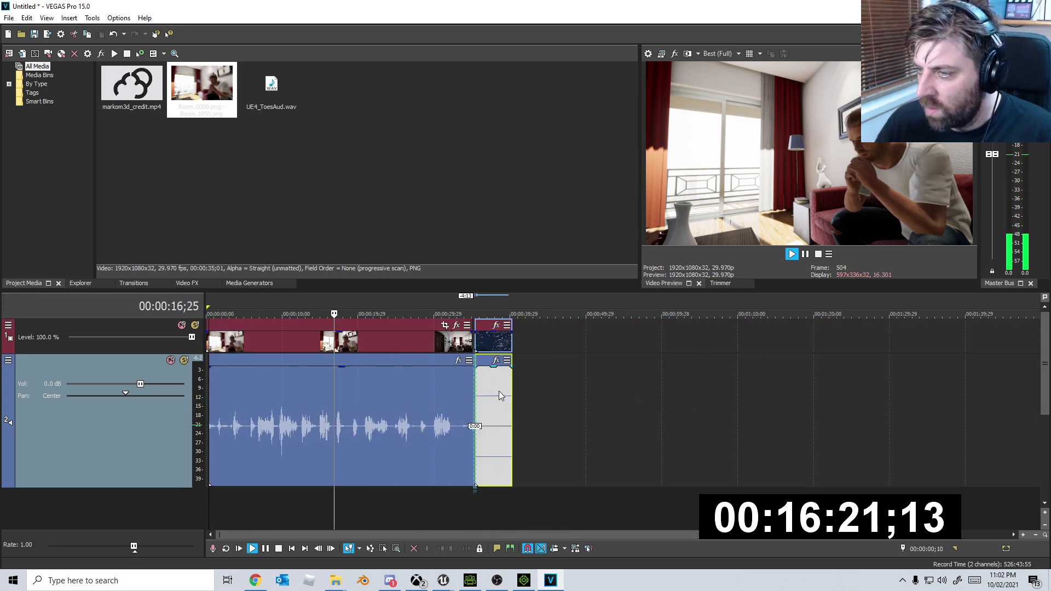
{"action": "scroll", "coordinate": [740, 333], "scroll_direction": "up", "scroll_amount": 10}
{"action": "scroll", "coordinate": [755, 382], "scroll_direction": "down", "scroll_amount": 10}
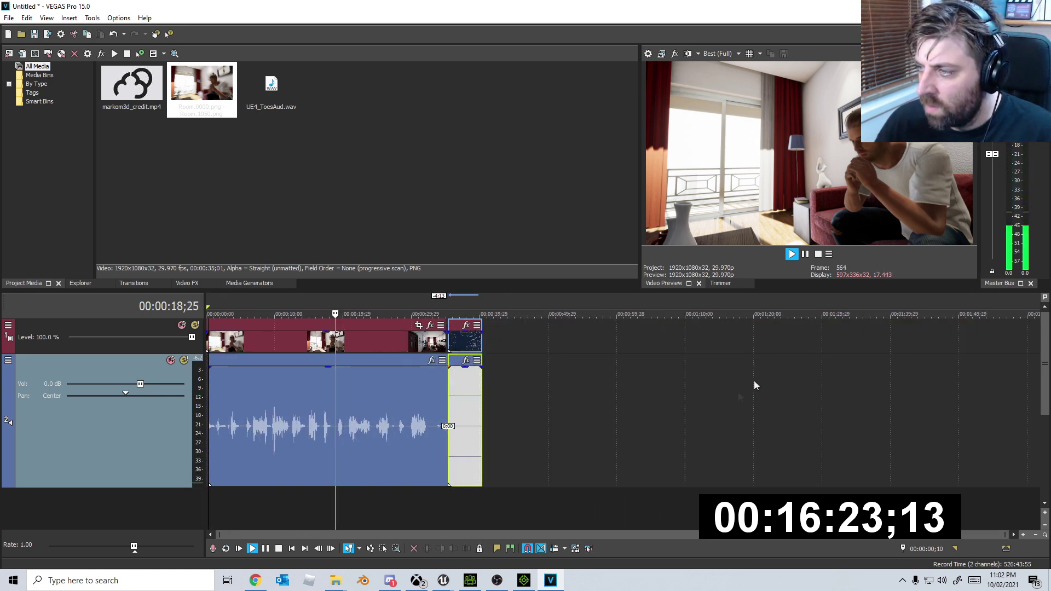
{"action": "left_click", "coordinate": [444, 406]}
{"action": "scroll", "coordinate": [445, 407], "scroll_direction": "up", "scroll_amount": 5}
{"action": "mouse_move", "coordinate": [691, 373]}
{"action": "left_mouse_down"}
{"action": "mouse_move", "coordinate": [671, 372]}
{"action": "mouse_move", "coordinate": [681, 372]}
{"action": "left_mouse_up"}
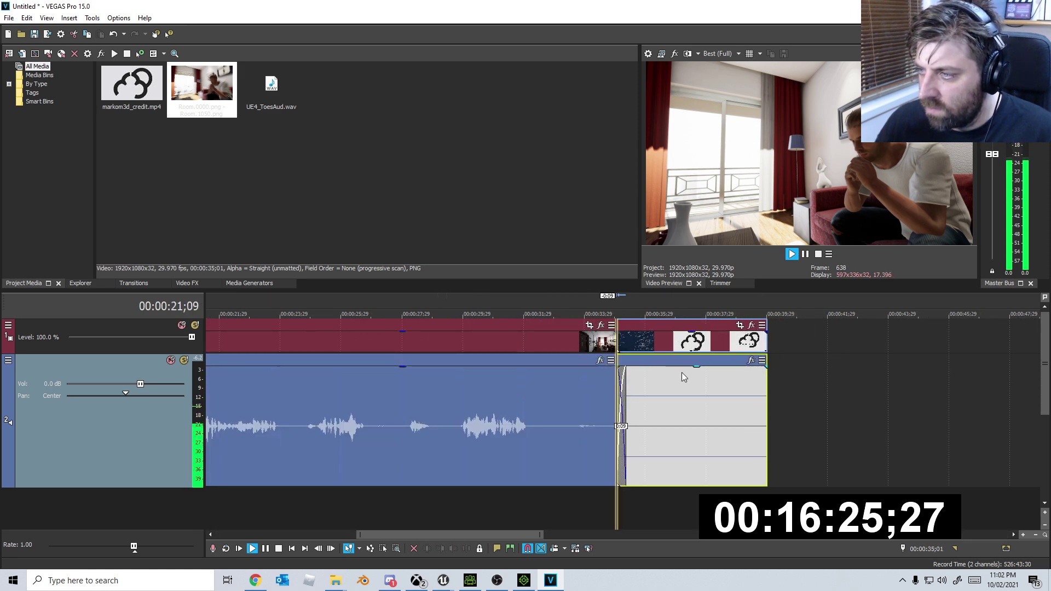
Split the rendered video and speech audio shortly before the credit clip and delete both leftover end pieces.
{"action": "left_click", "coordinate": [576, 427]}
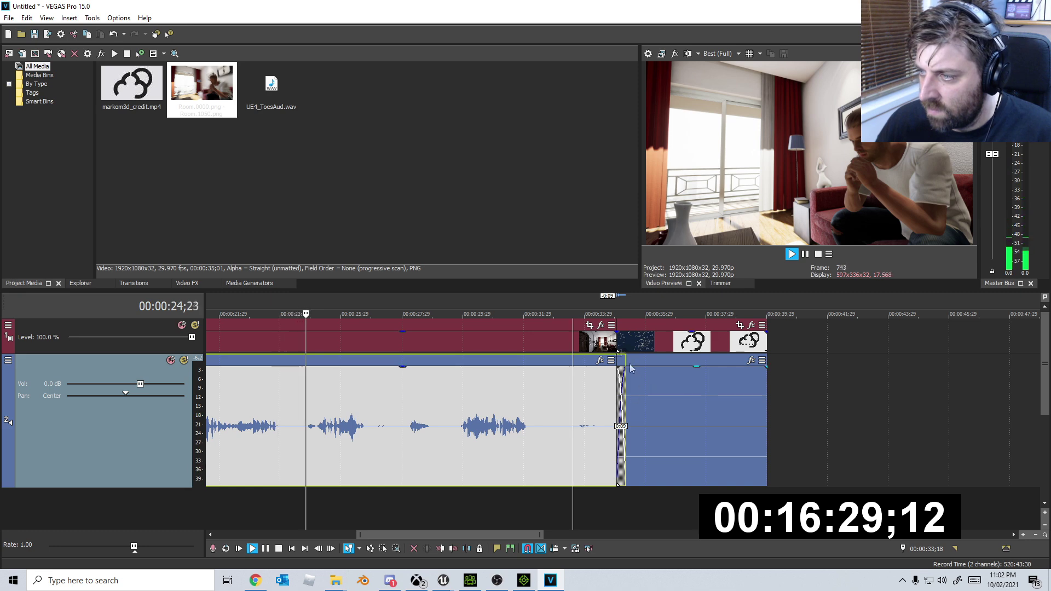
{"action": "left_click", "coordinate": [604, 342]}
{"action": "left_click", "coordinate": [607, 392]}
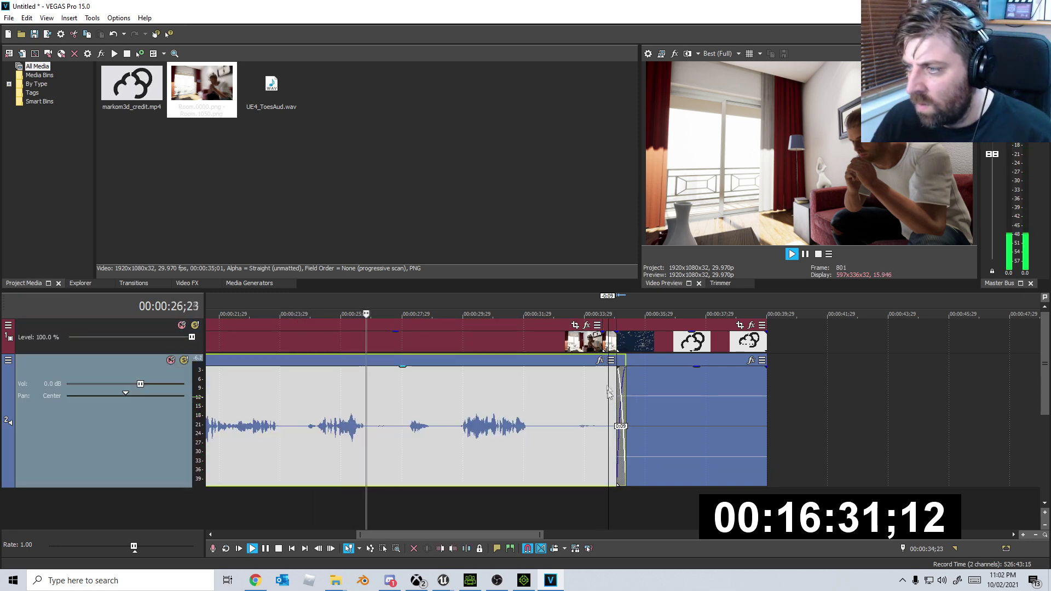
{"action": "key", "text": "s"}
{"action": "left_click", "coordinate": [608, 344]}
{"action": "key", "text": "Delete"}
{"action": "left_click", "coordinate": [608, 383]}
{"action": "key", "text": "Delete"}
Close the gap by moving the credit clip 14 frames earlier against the trimmed clips, and stop playback.
{"action": "left_click_drag", "start_coordinate": [653, 387], "coordinate": [641, 386]}
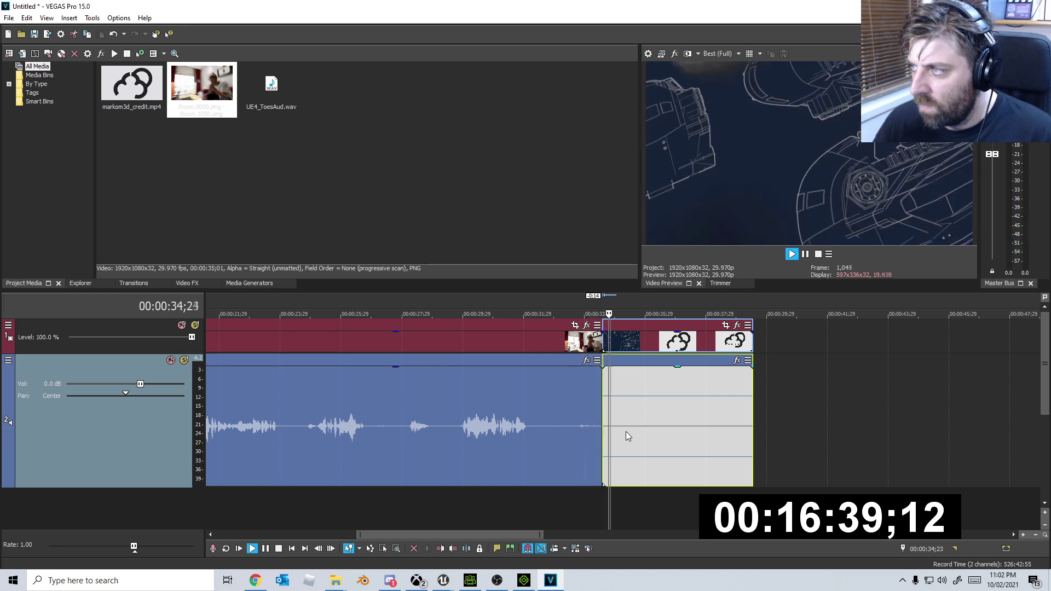
{"action": "key", "text": "space"}
{"action": "scroll", "coordinate": [626, 431], "scroll_direction": "down", "scroll_amount": 4}
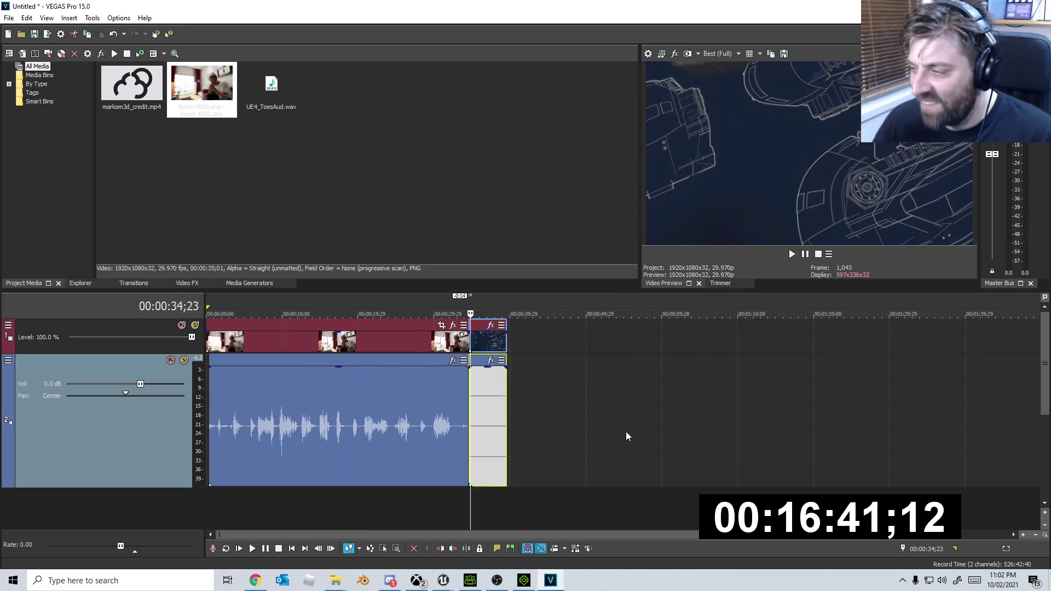